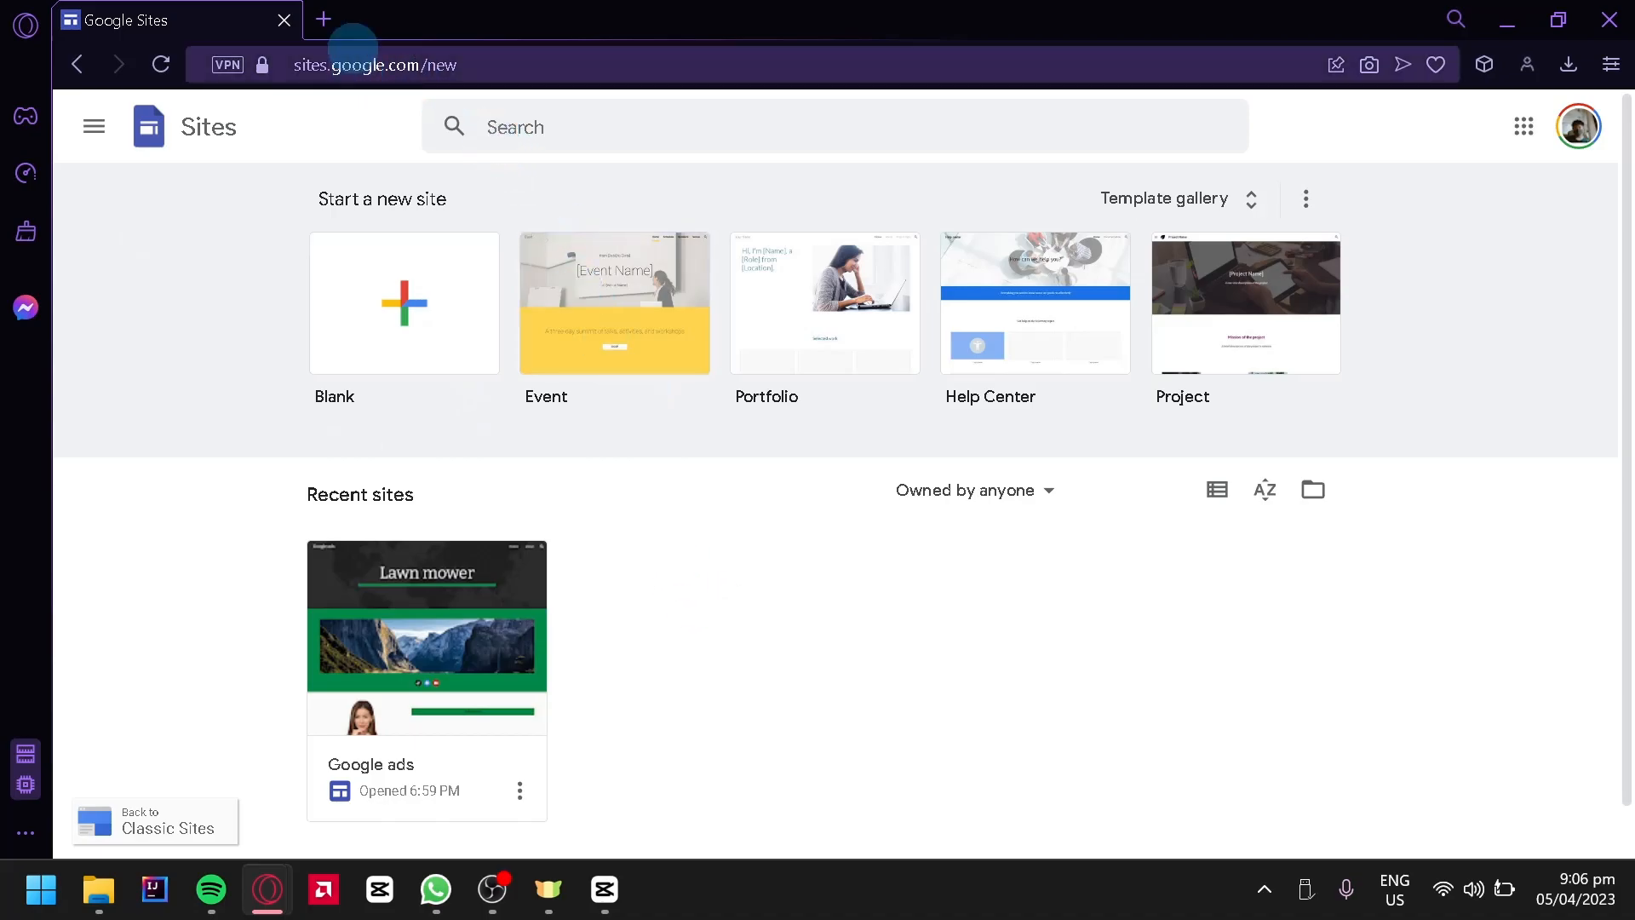
Search the web for "google sites" in a new browser tab and open the Google Sites result
click(324, 20)
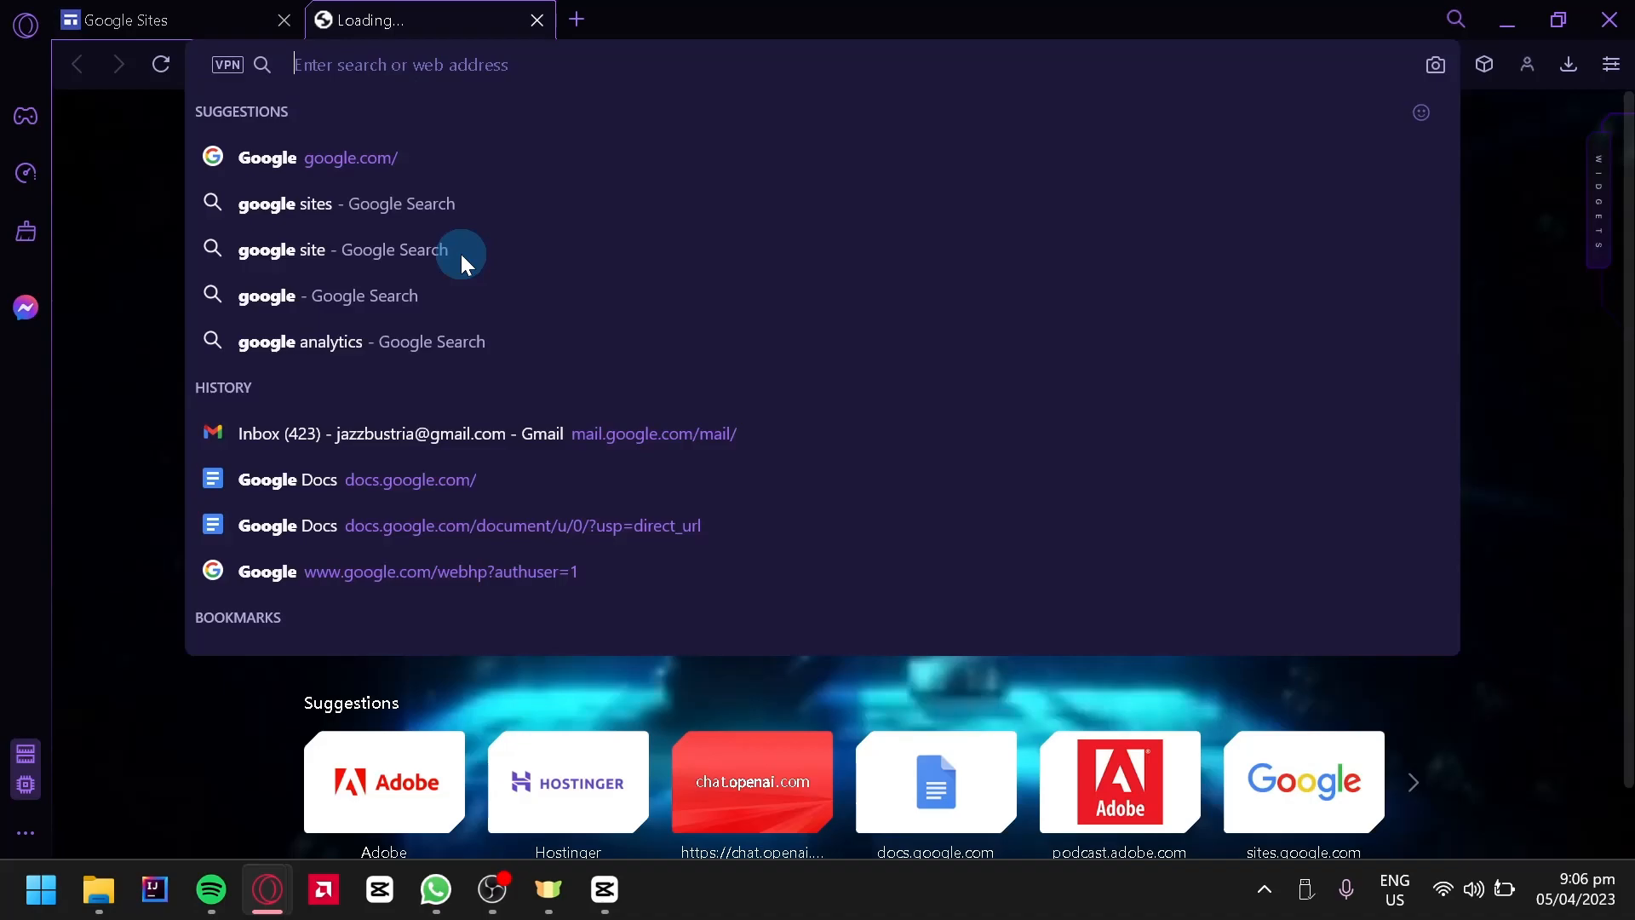
text(google sites)
key(Return)
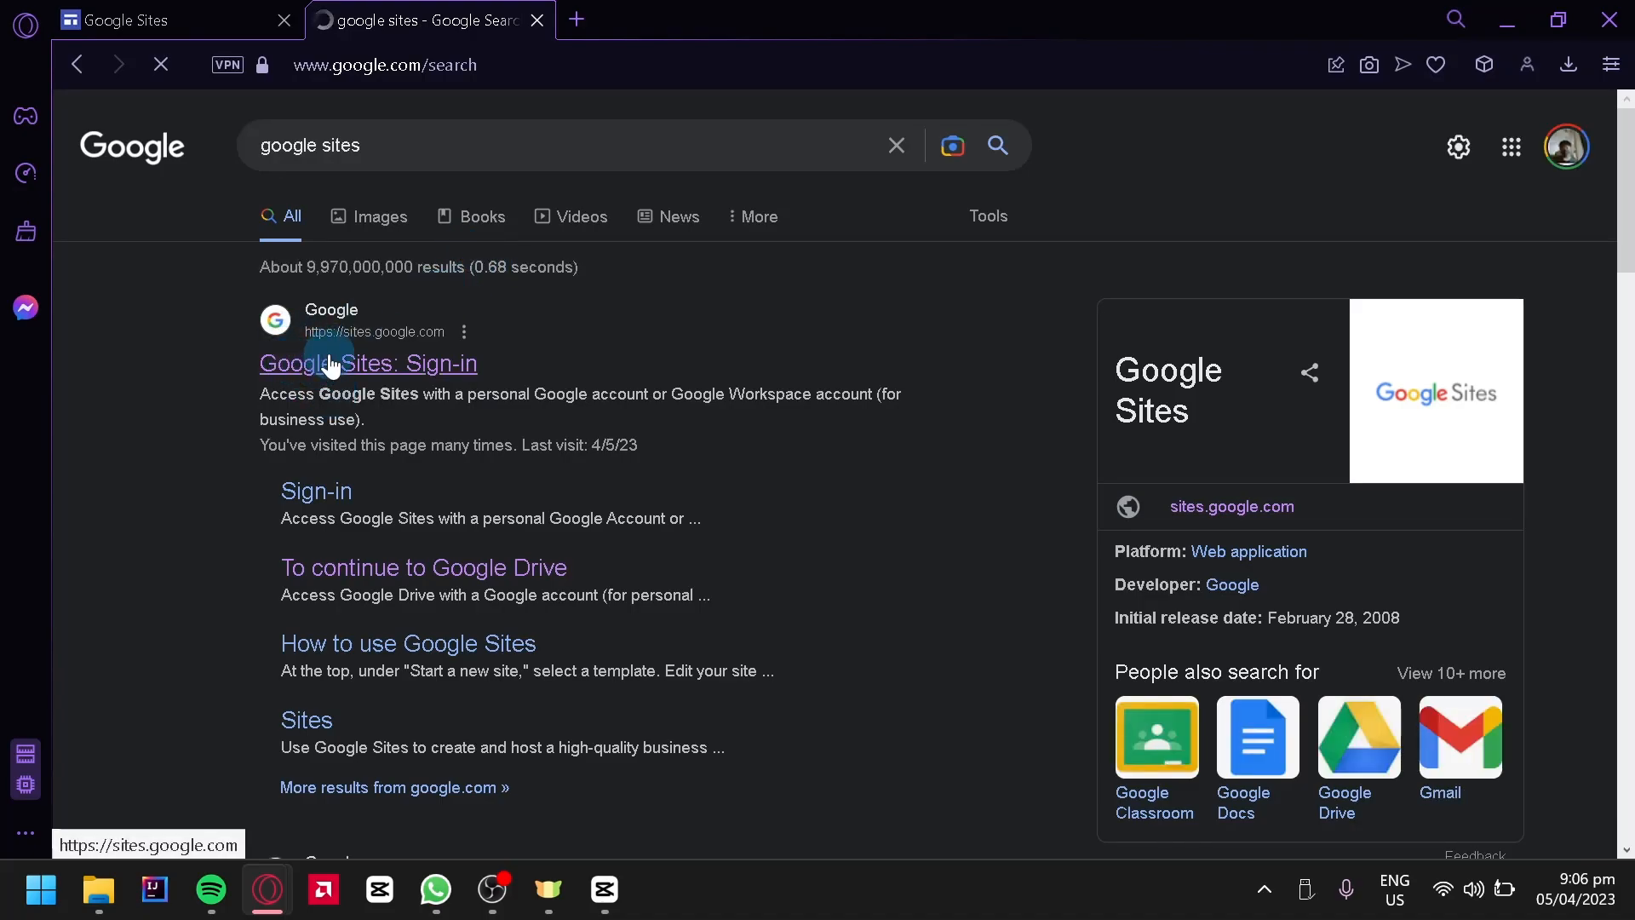
click(343, 349)
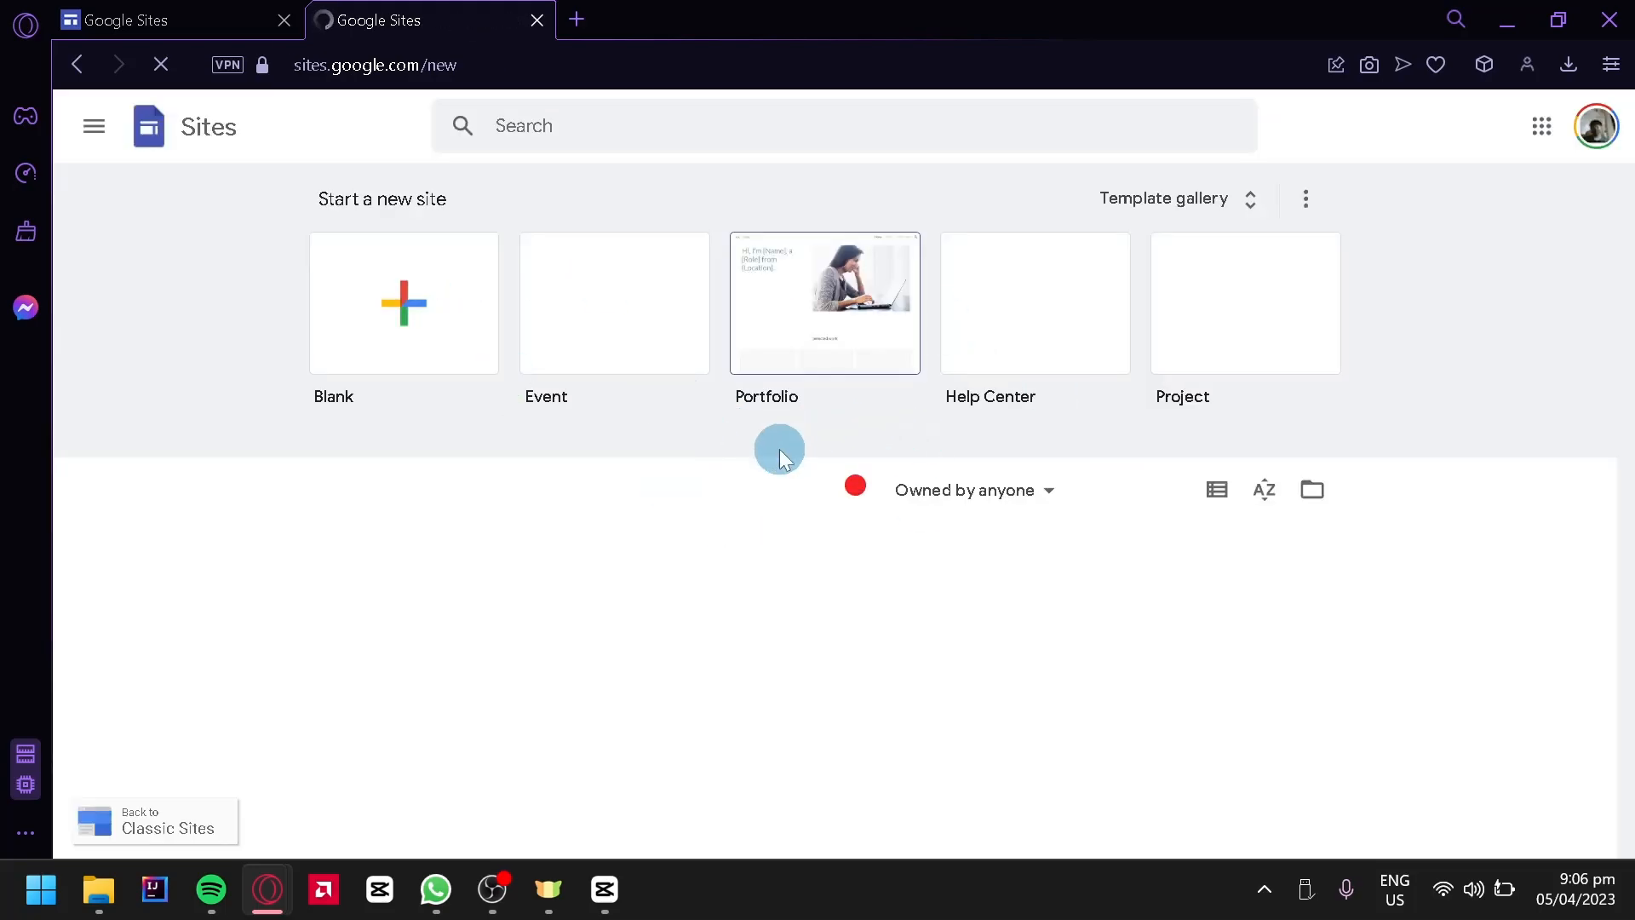
click(538, 21)
Examine the templates in each category of the template gallery and the entries of the Sites main menu
click(1193, 295)
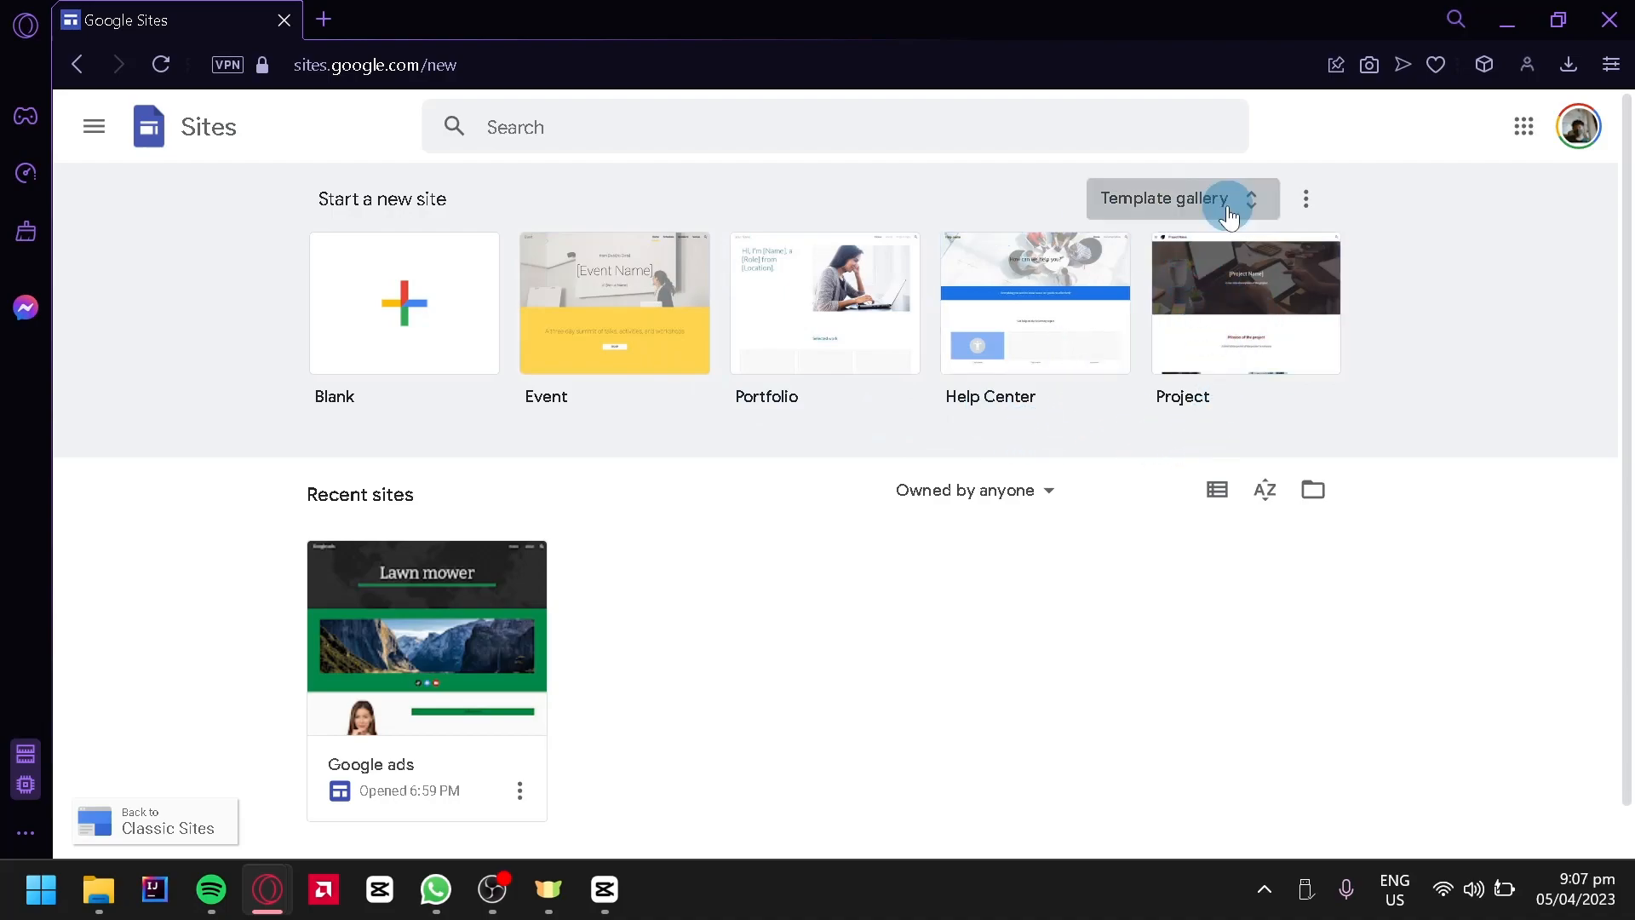
click(1167, 195)
scroll(1245, 390, down, 2)
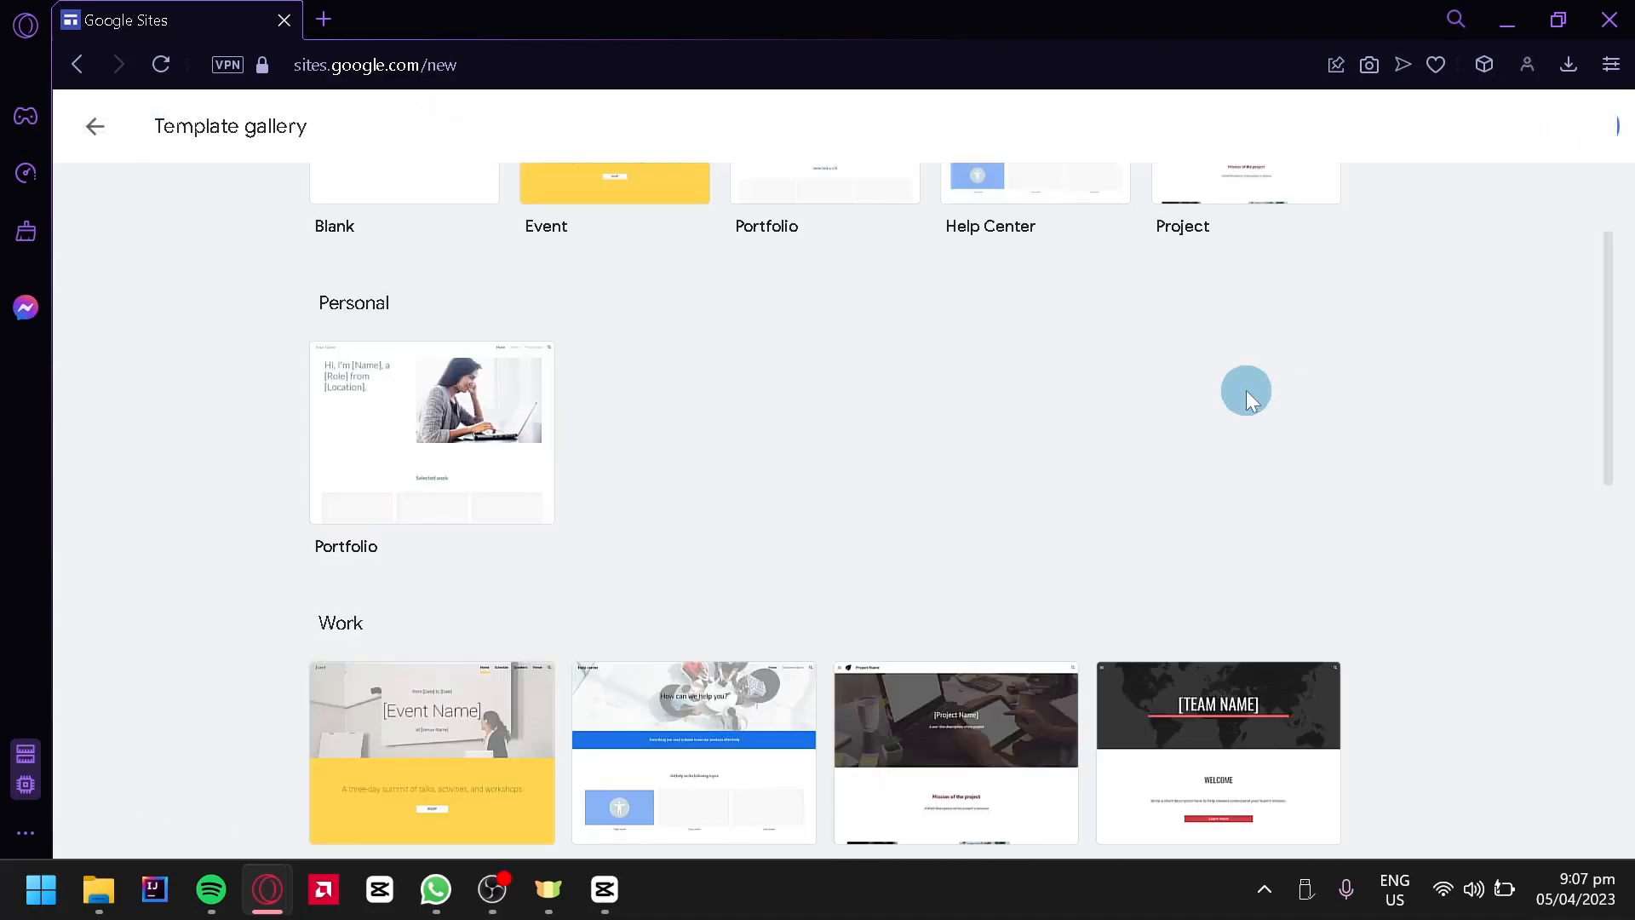
scroll(1116, 413, down, 4)
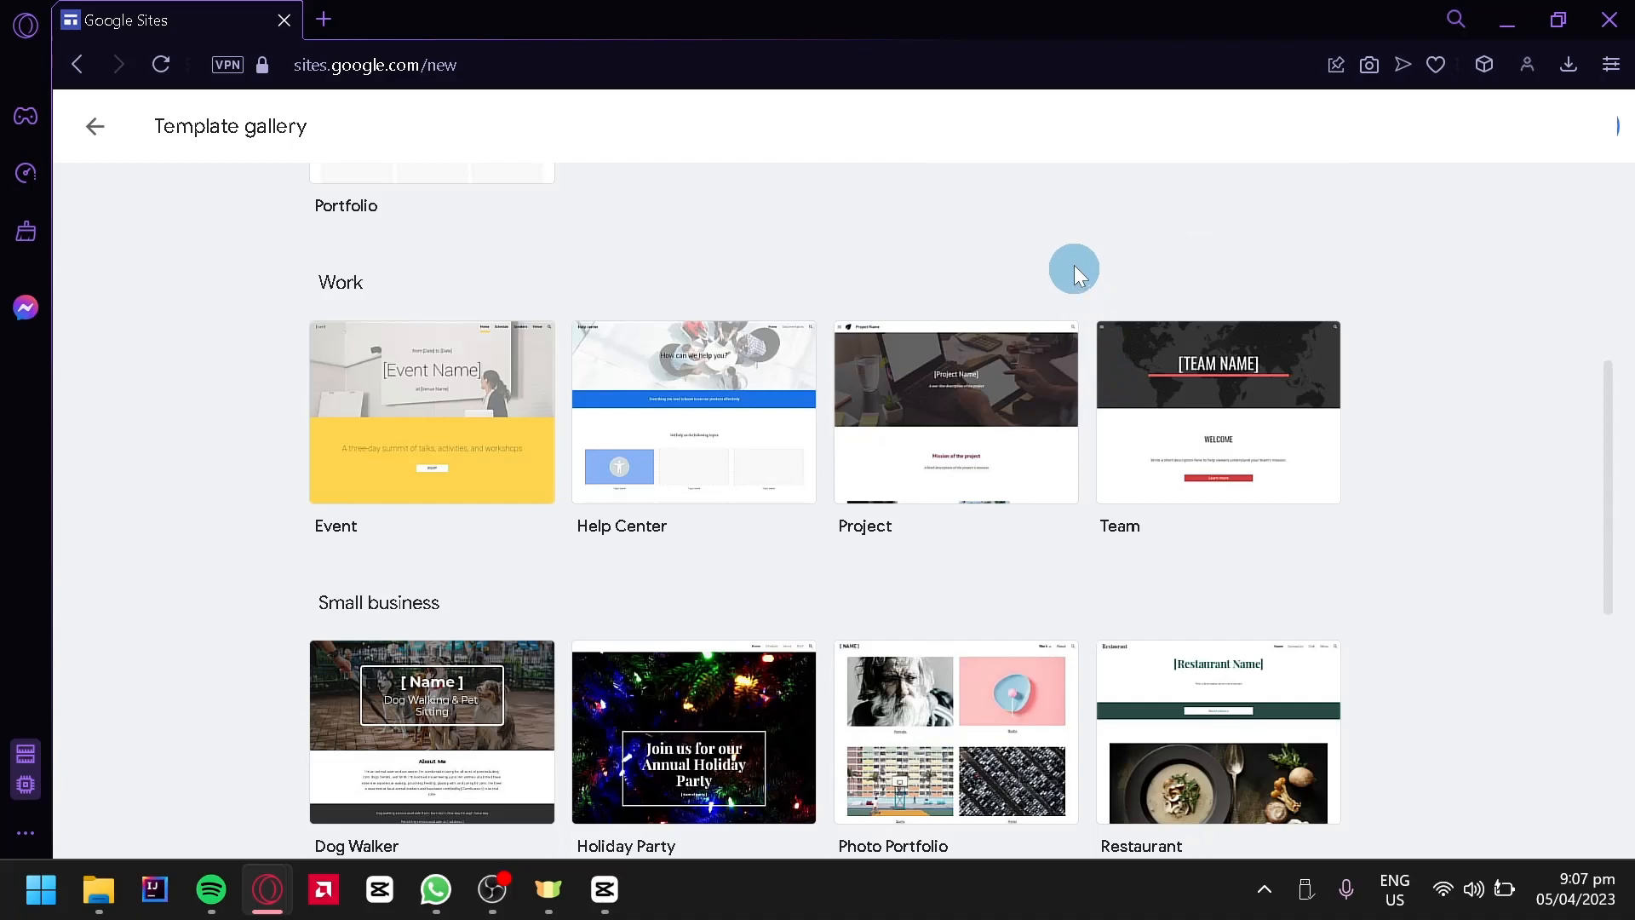
scroll(1075, 261, down, 2)
scroll(986, 273, down, 2)
scroll(517, 541, up, 3)
scroll(516, 542, down, 4)
scroll(473, 379, up, 2)
scroll(477, 460, down, 4)
scroll(477, 464, up, 6)
click(97, 128)
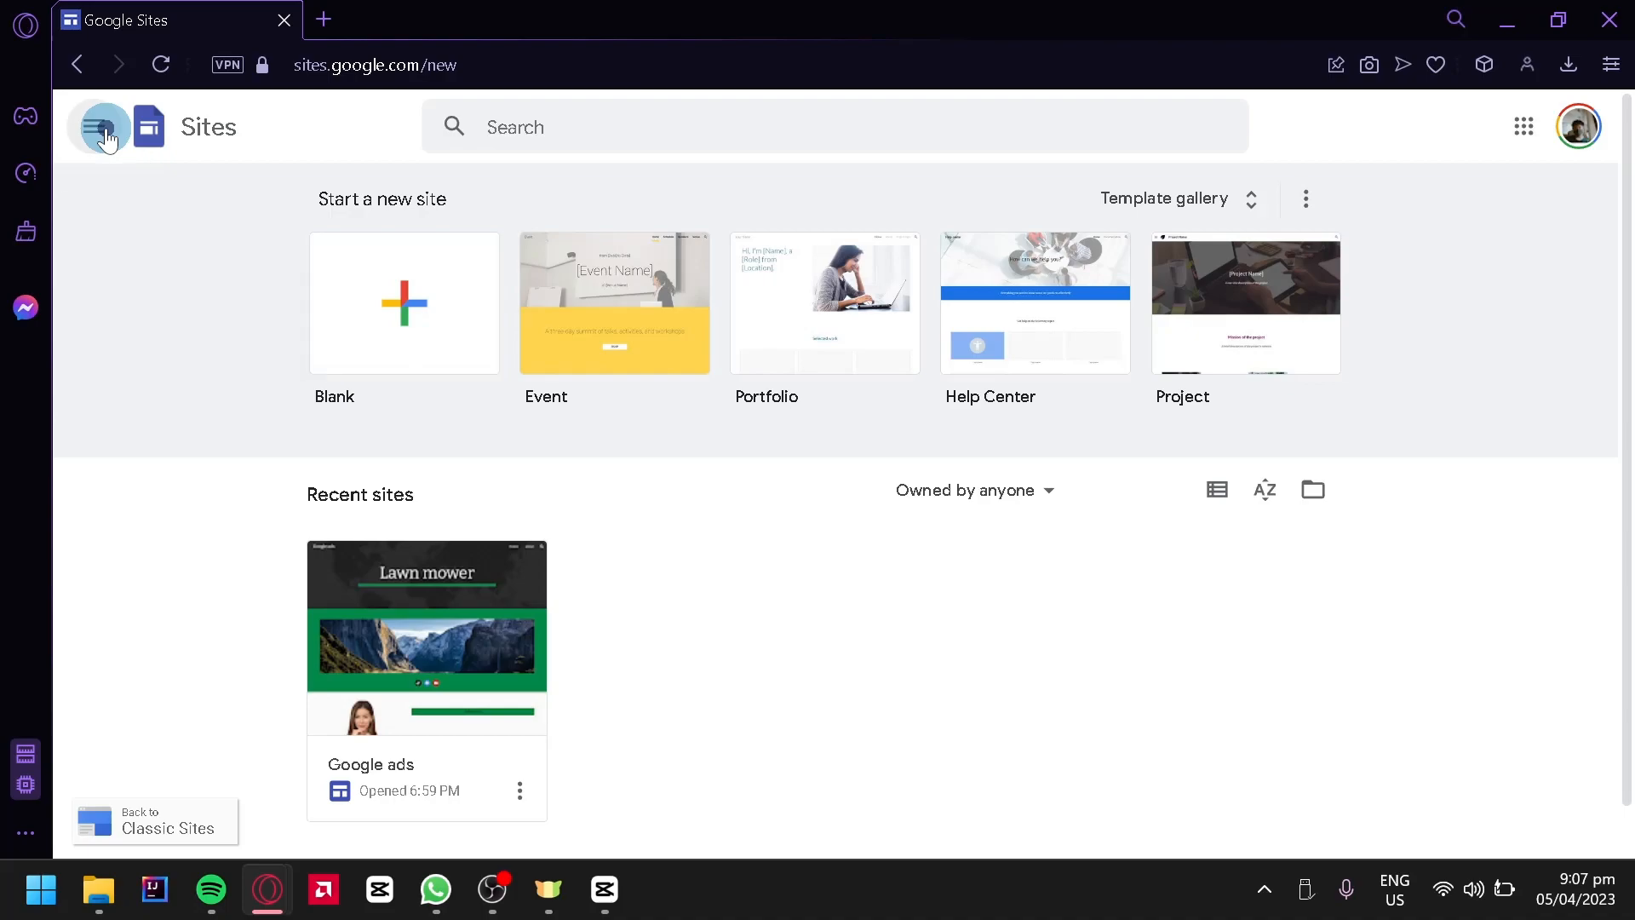
click(104, 131)
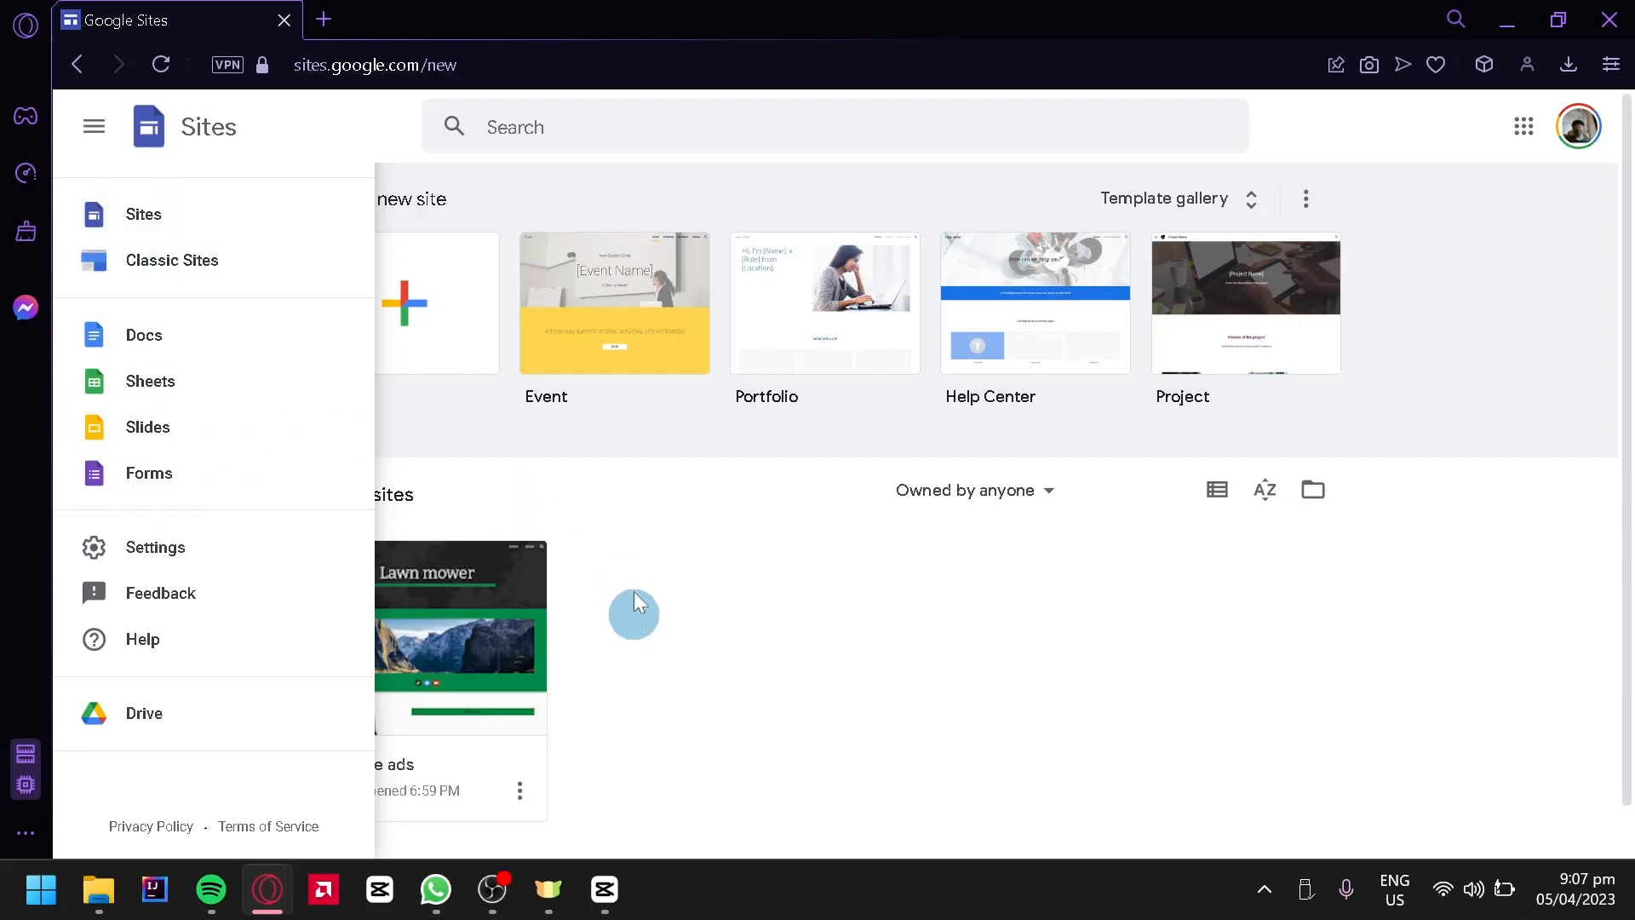
click(683, 490)
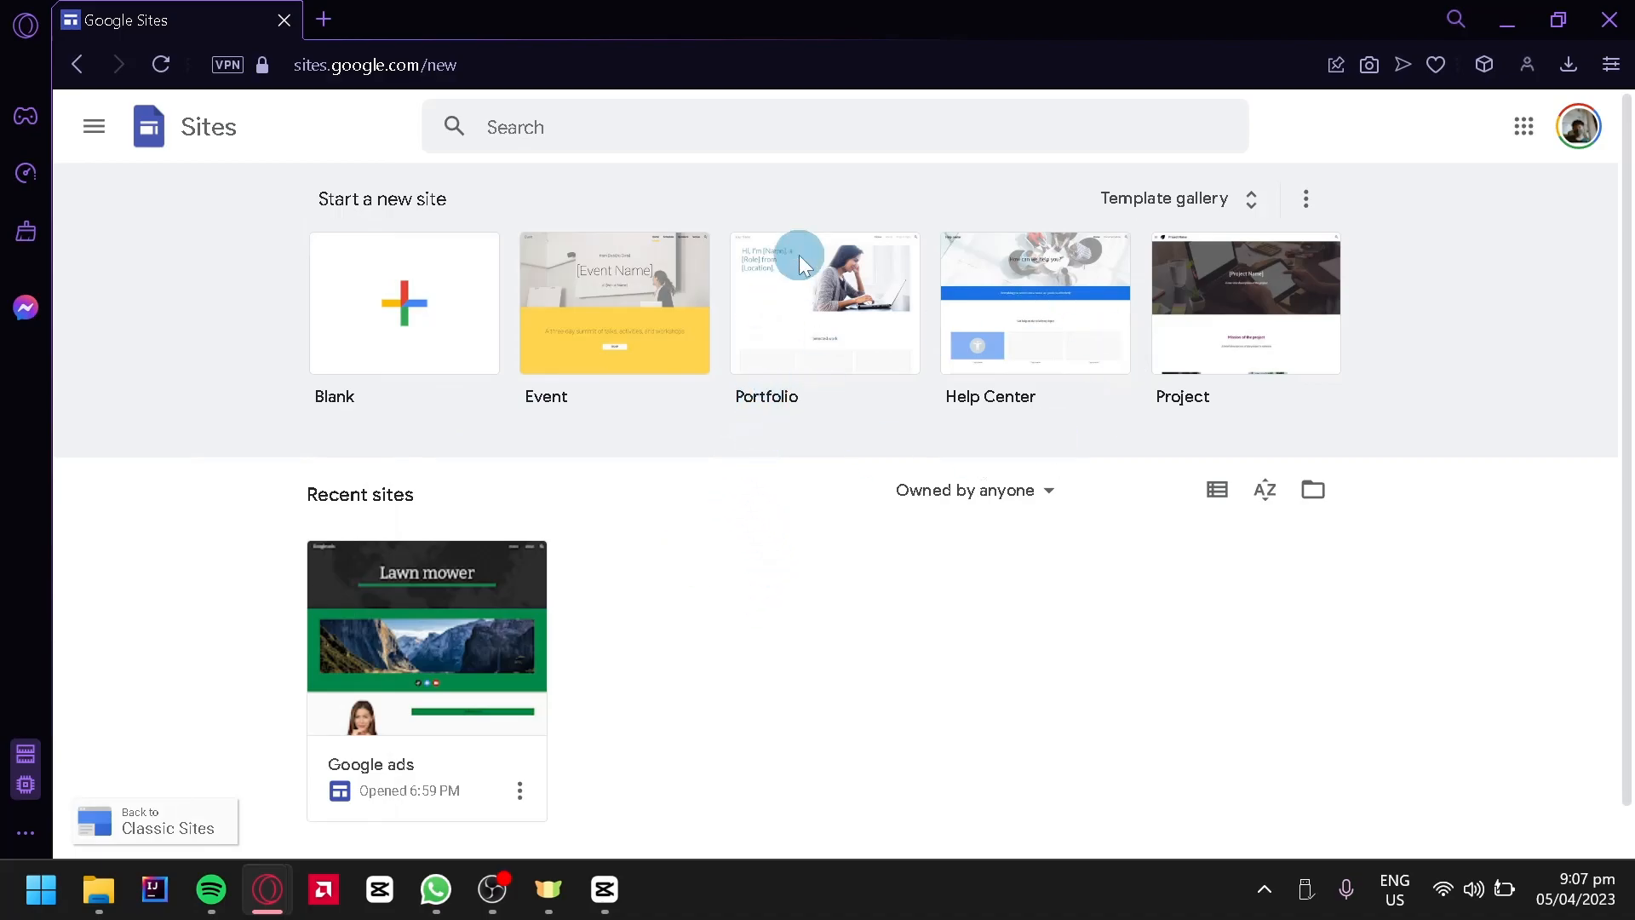
Create a new site from the Event template in the Work category of the template gallery
click(1162, 199)
click(1137, 204)
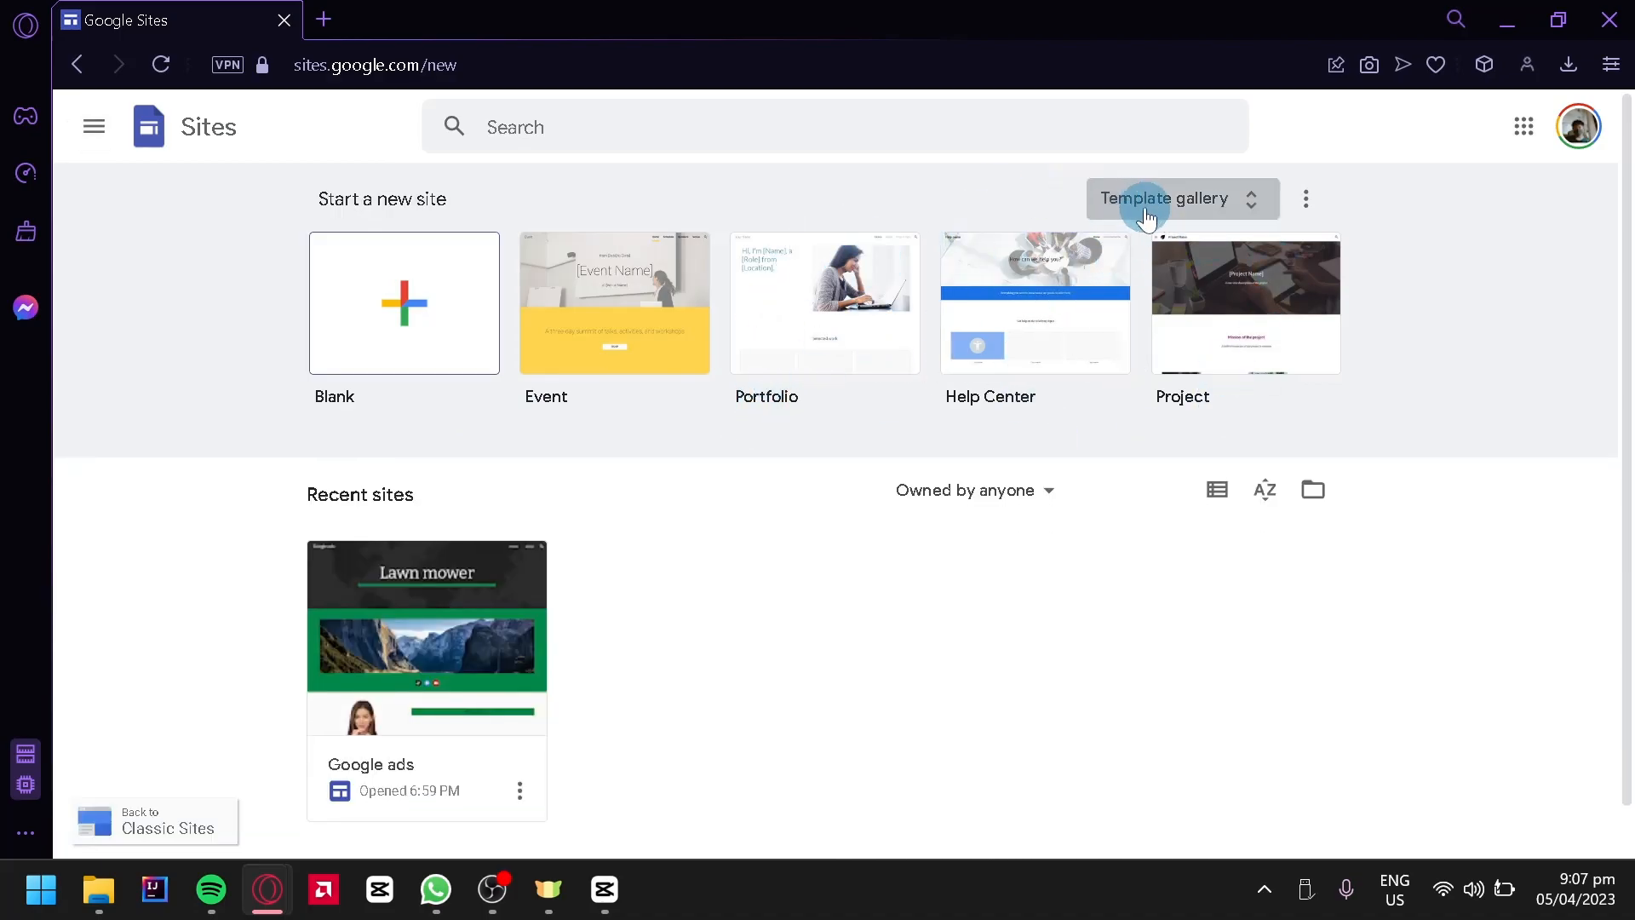
click(1147, 209)
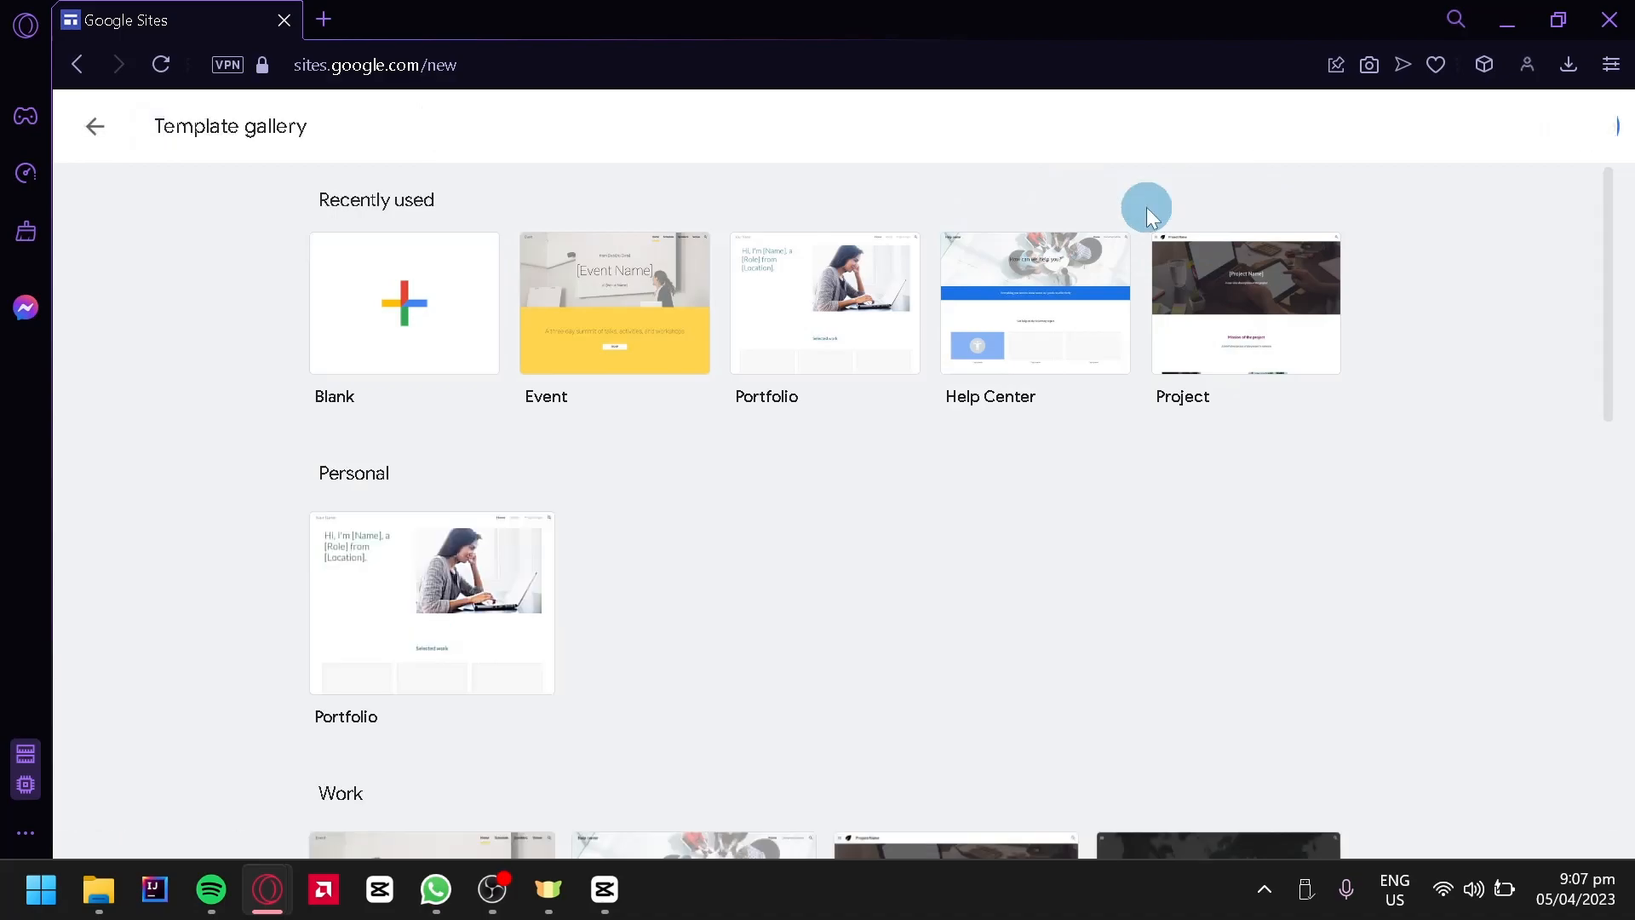
scroll(1107, 569, down, 5)
scroll(1099, 571, down, 2)
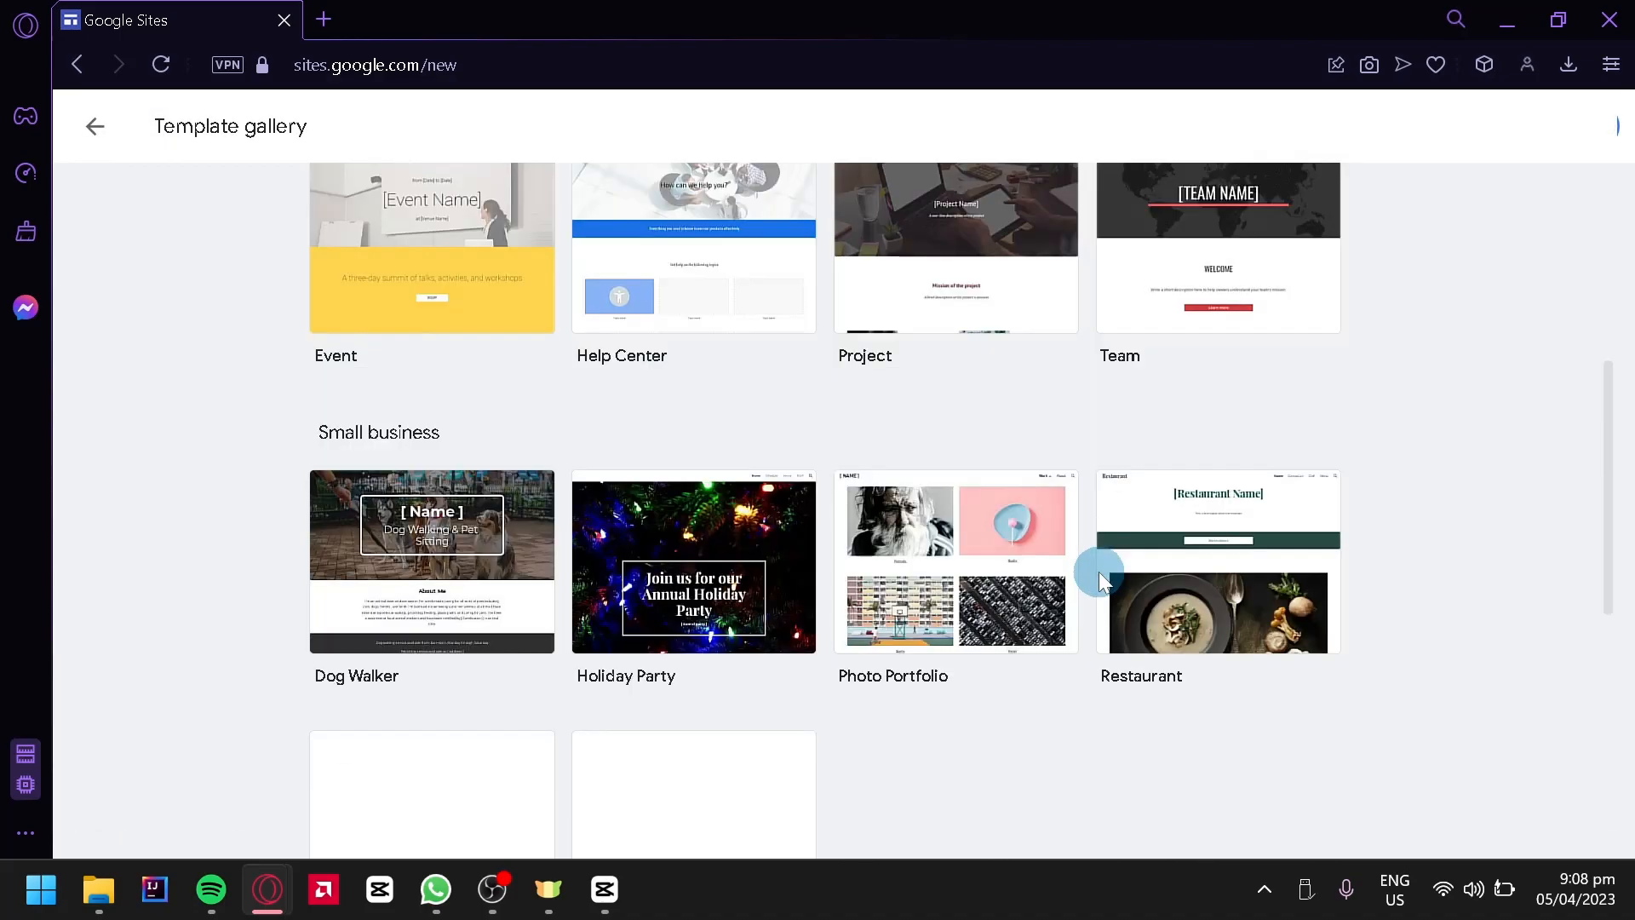
scroll(1033, 503, down, 2)
scroll(416, 600, up, 6)
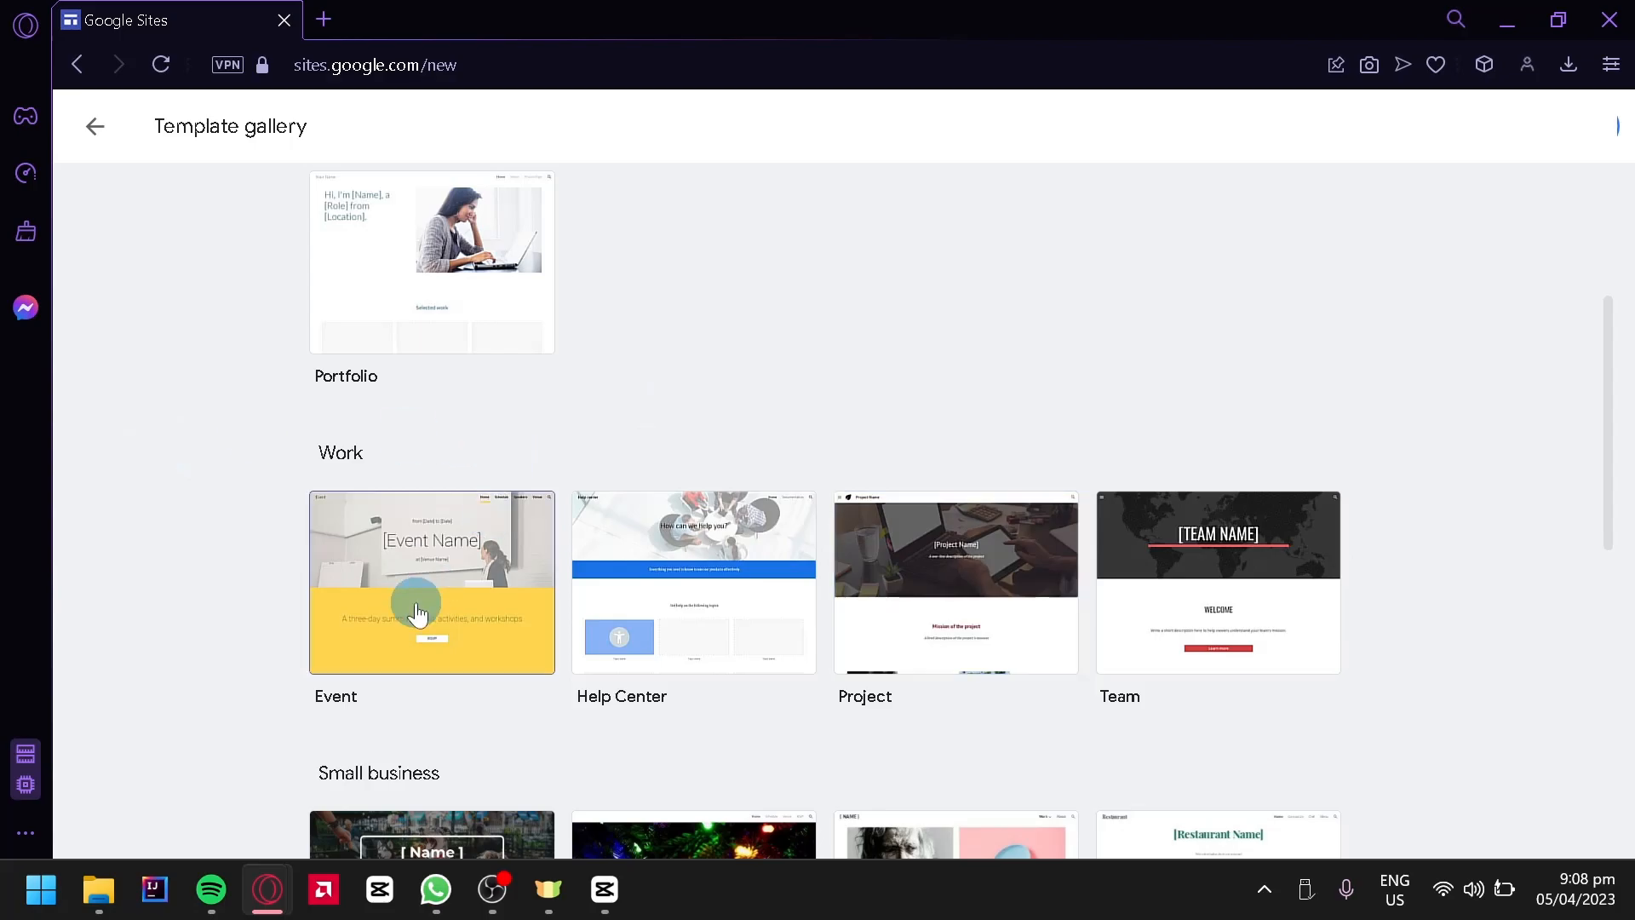
click(418, 612)
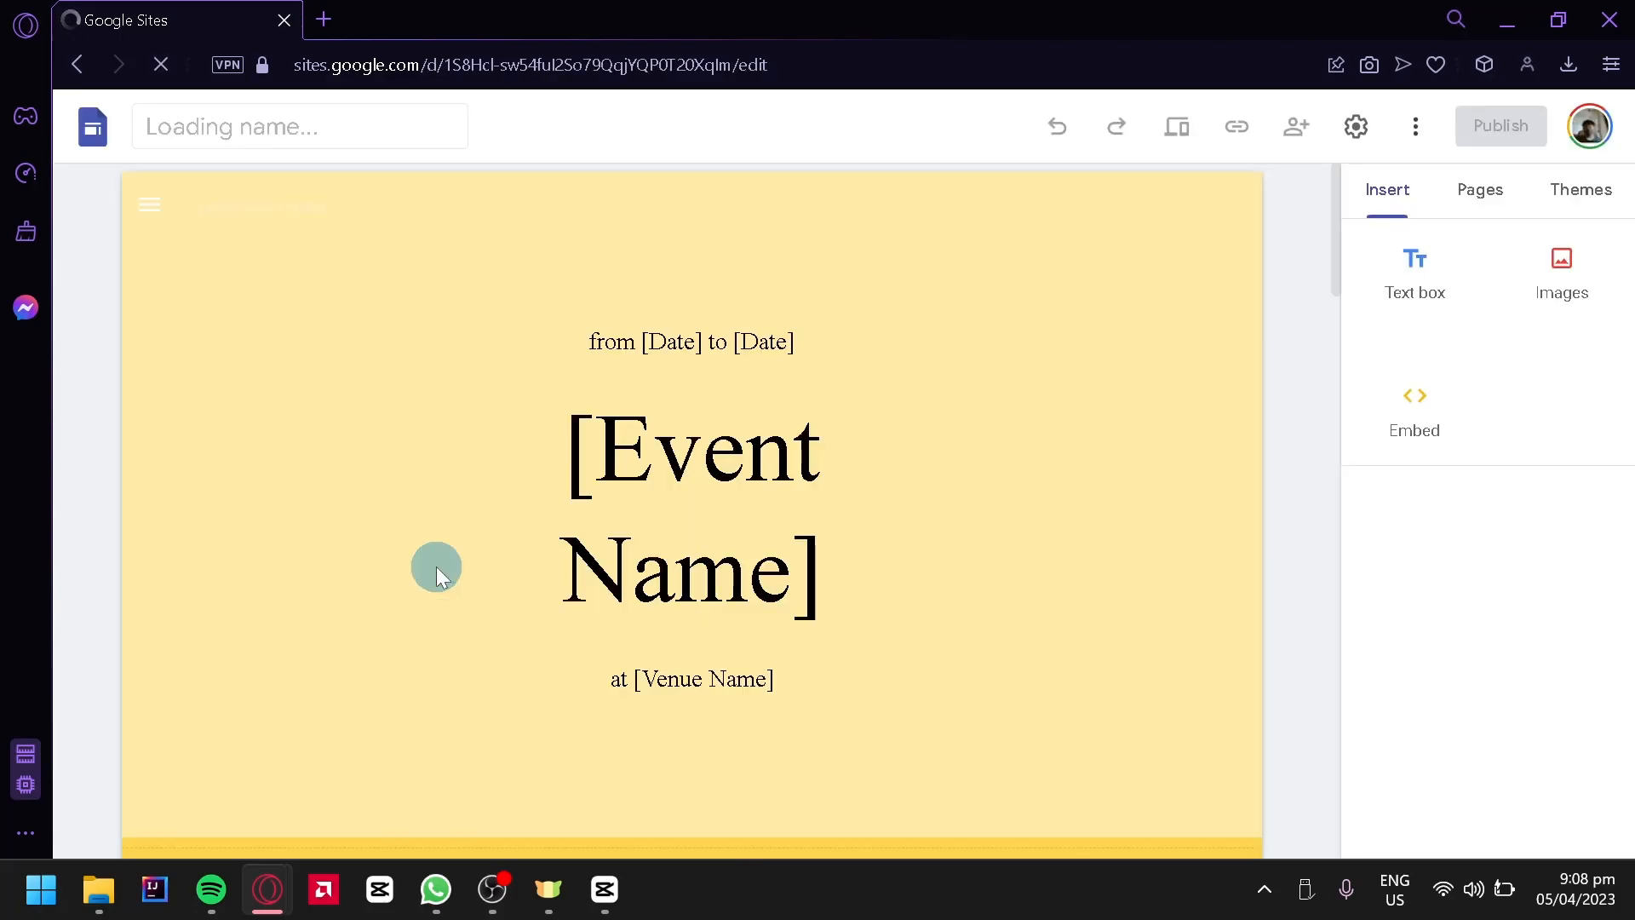
Examine the sections of the Event home page, from the header through the day overview to the event goal
scroll(1320, 306, down, 4)
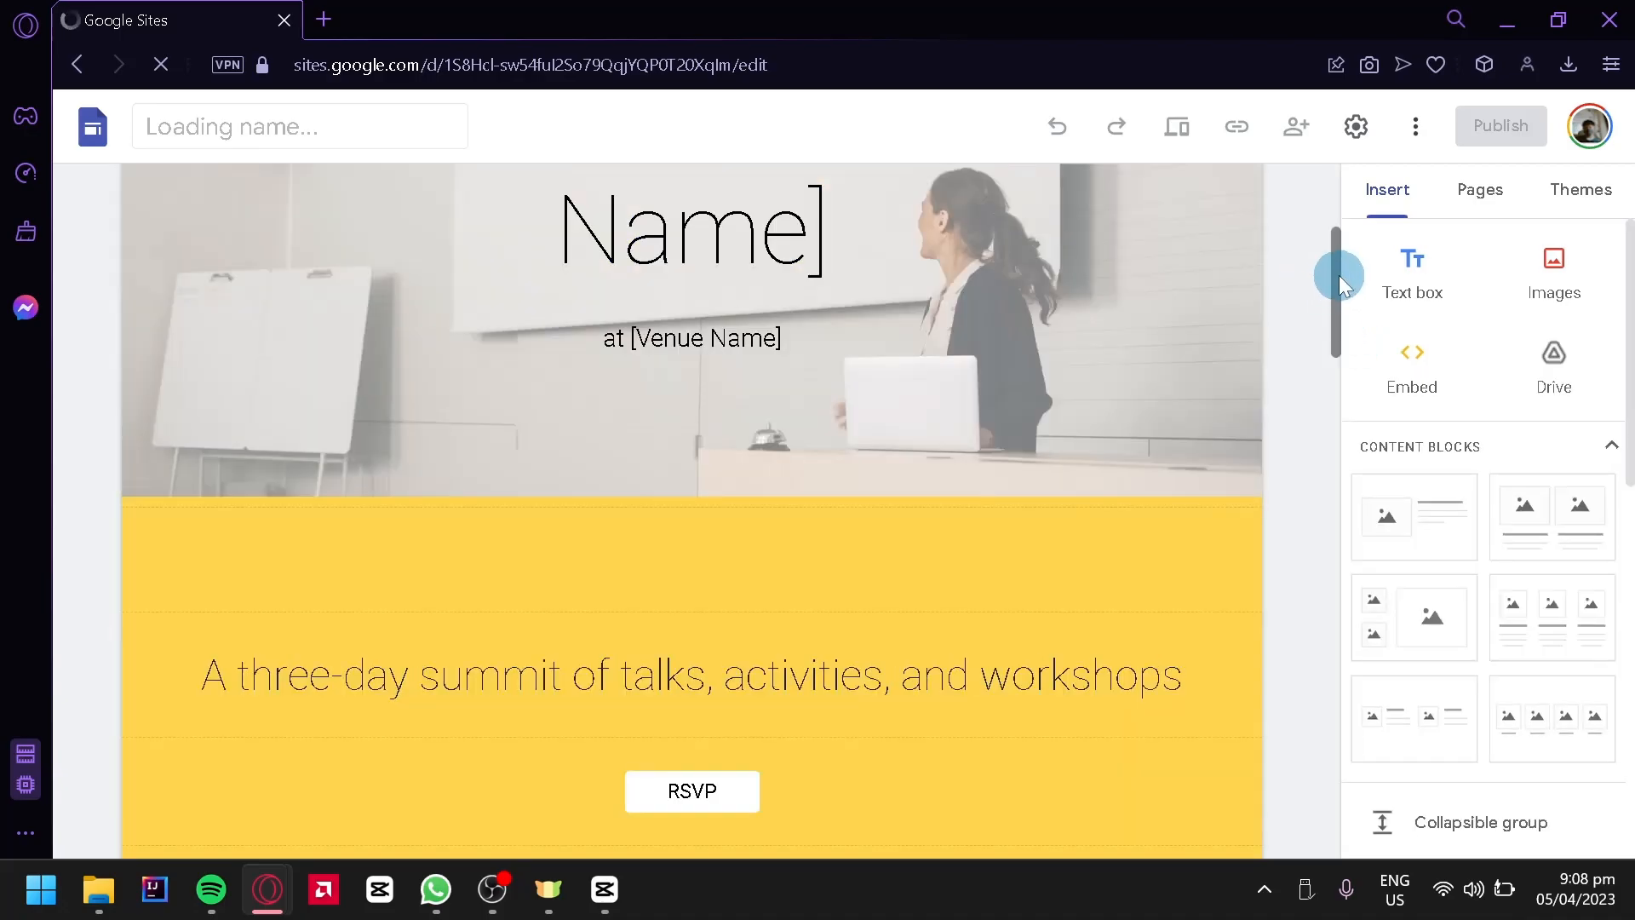
drag(1338, 272, 1332, 182)
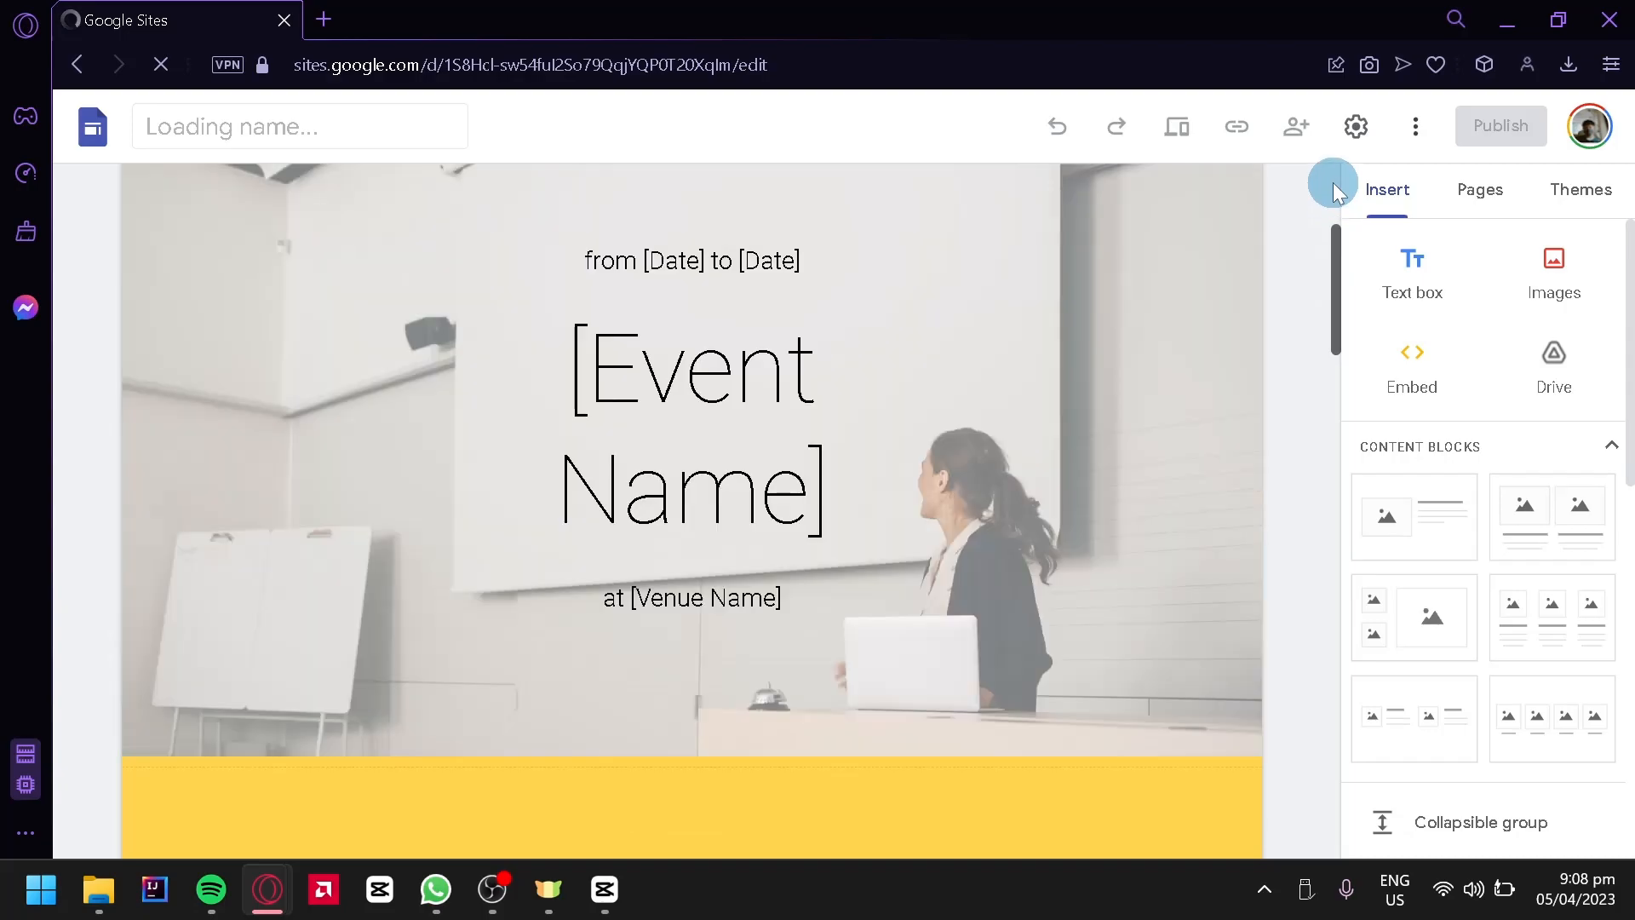
click(790, 427)
click(997, 347)
scroll(997, 346, down, 8)
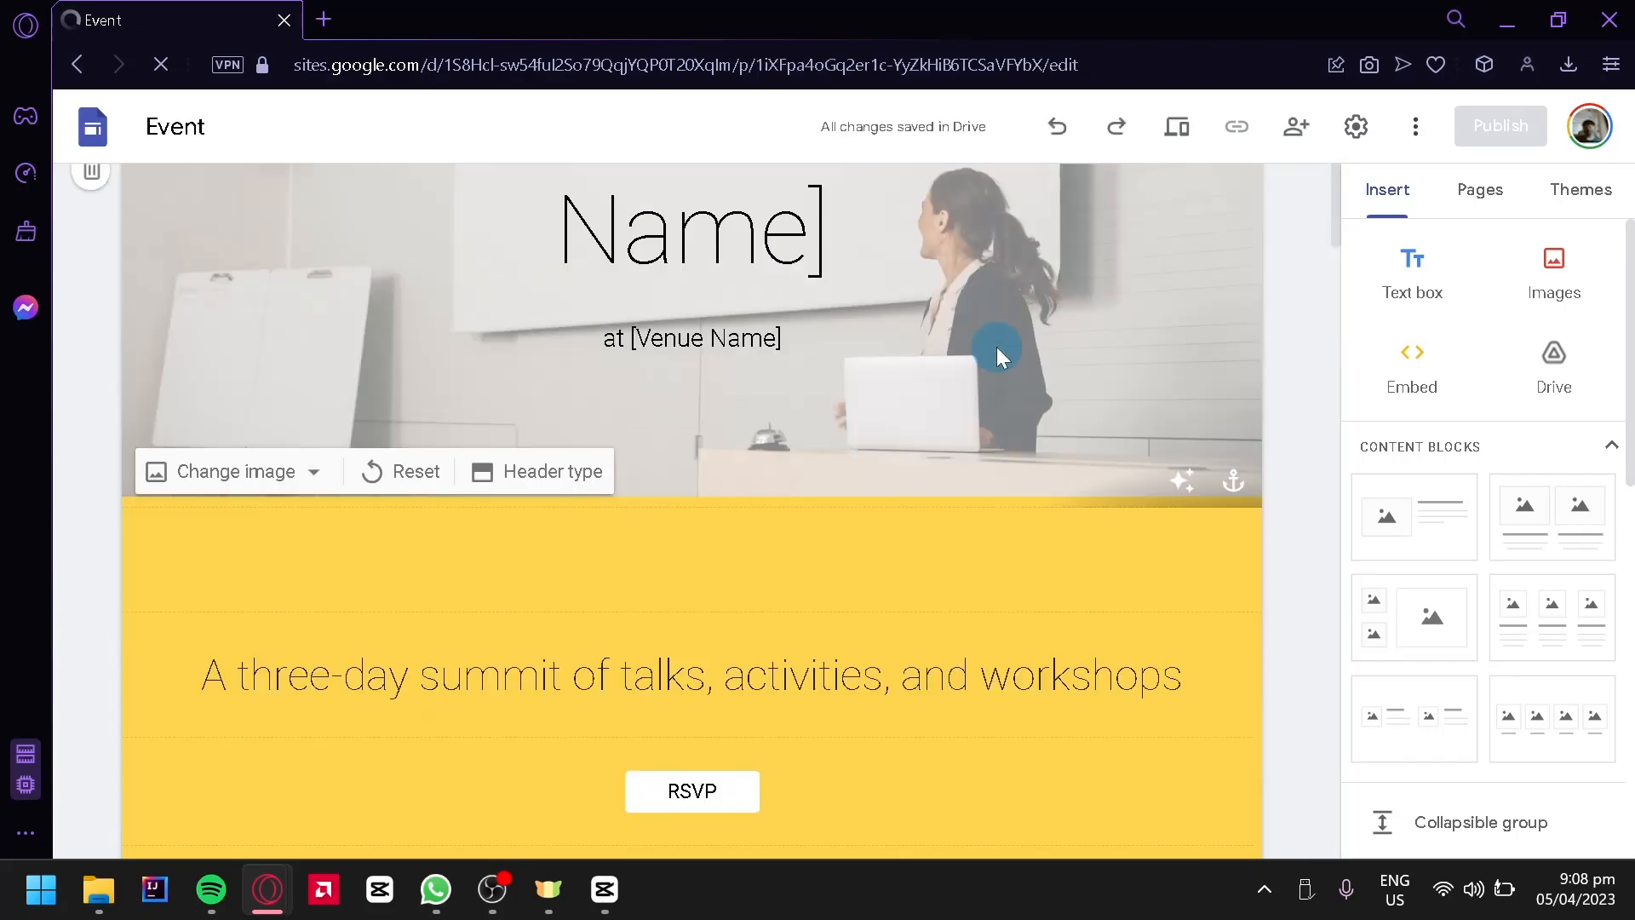
scroll(992, 336, down, 6)
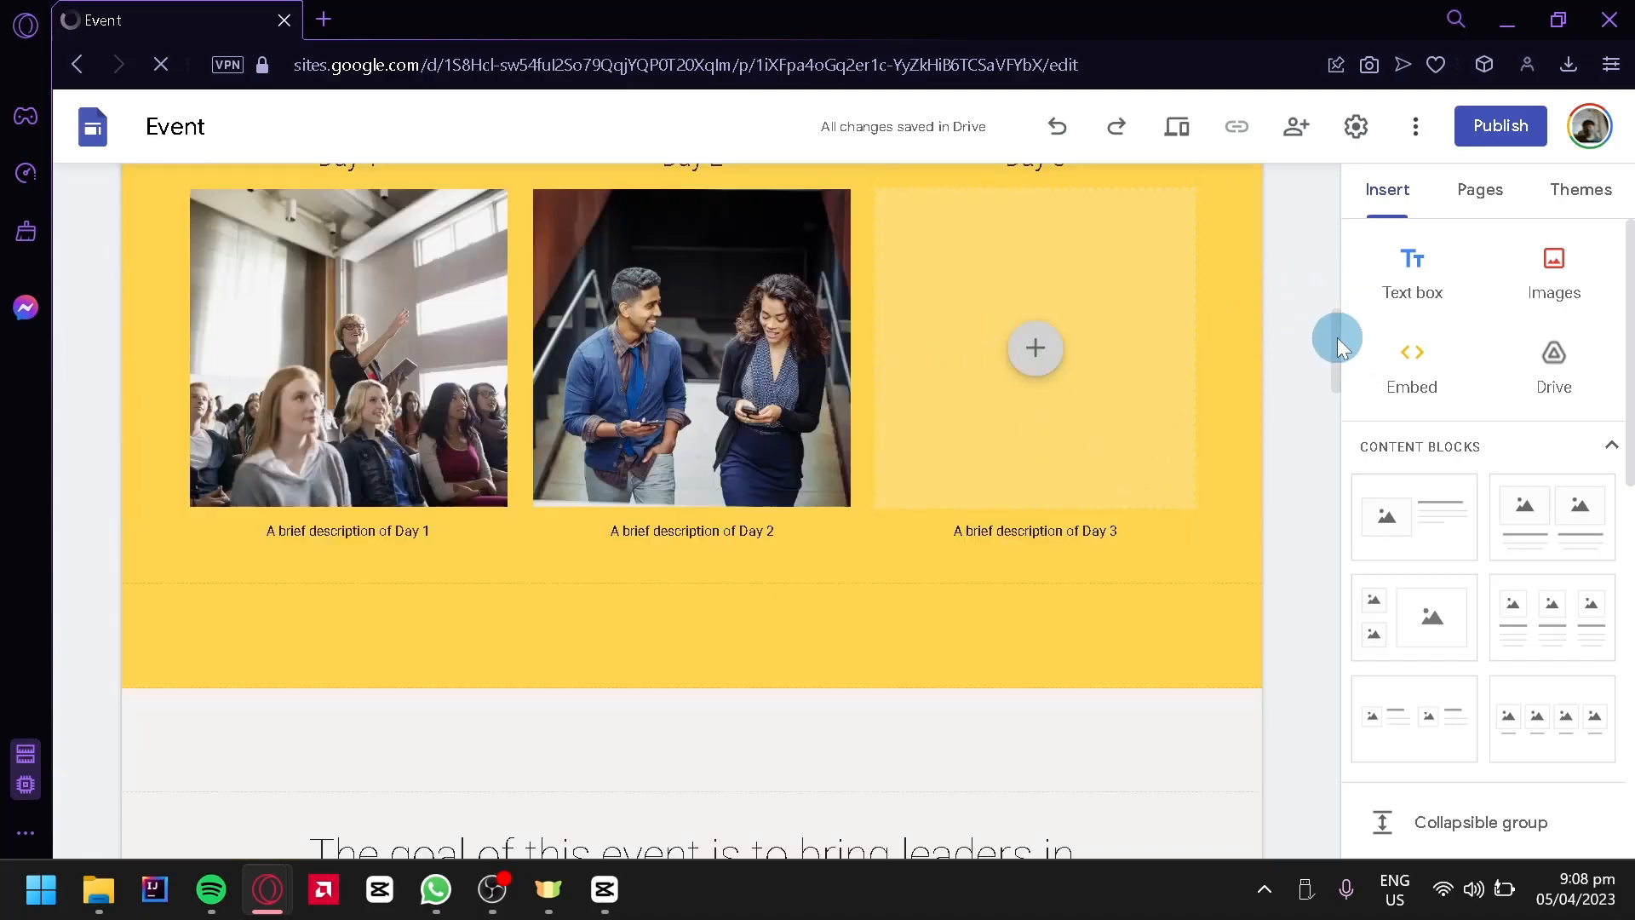
scroll(1310, 186, up, 5)
scroll(1316, 177, up, 6)
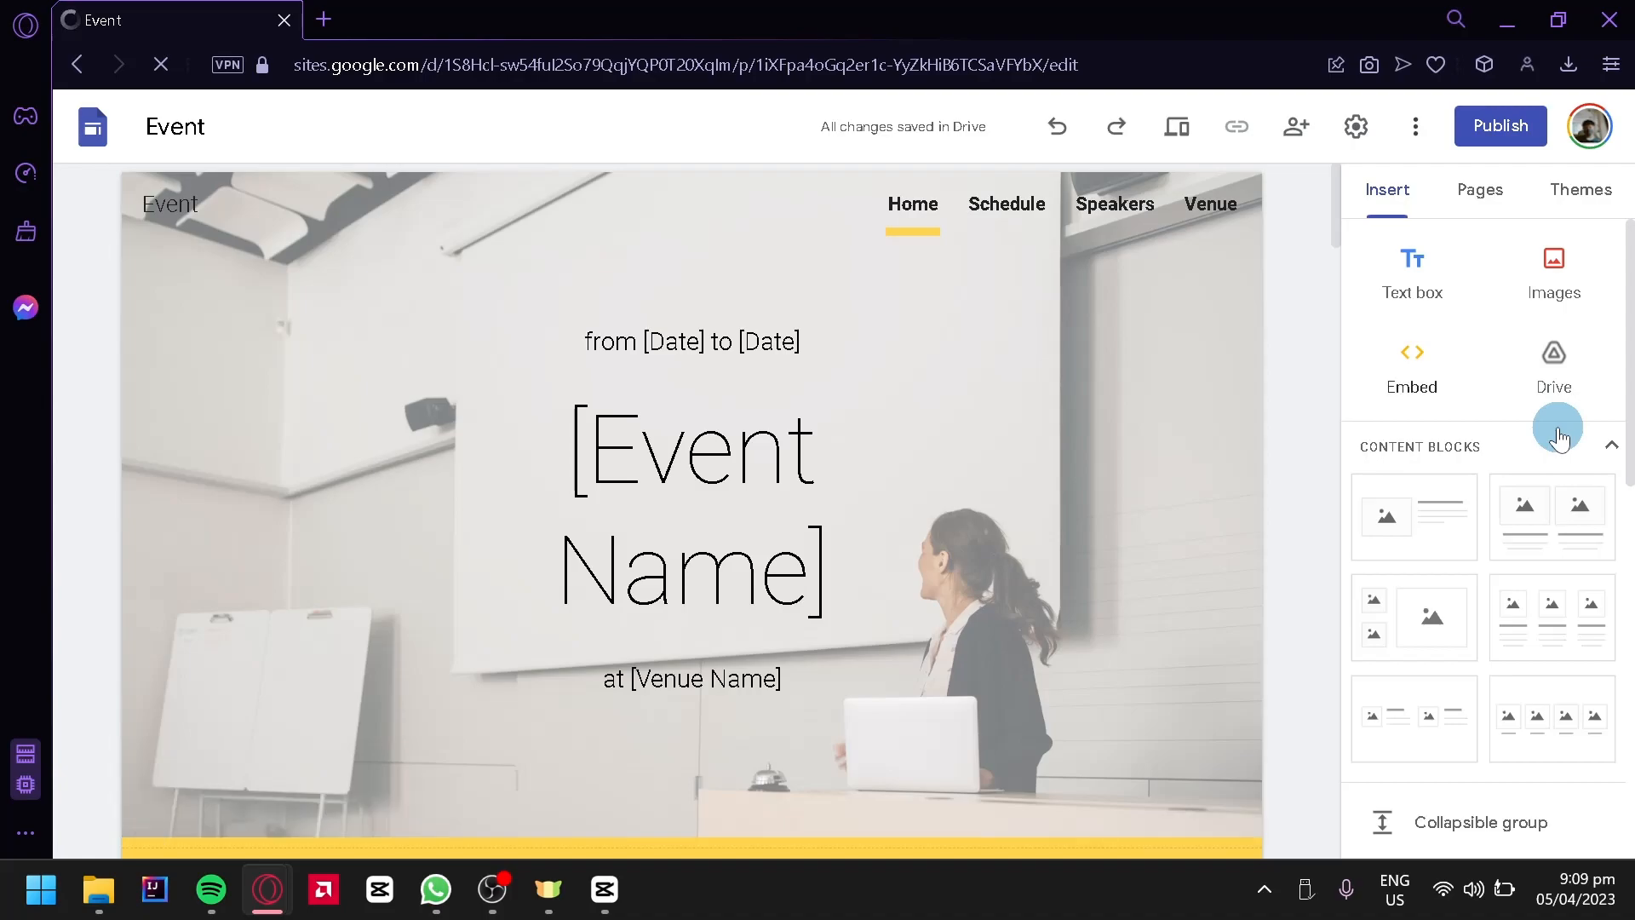
Review the insertable elements for the page, from the content blocks through to Charts
scroll(1525, 417, down, 2)
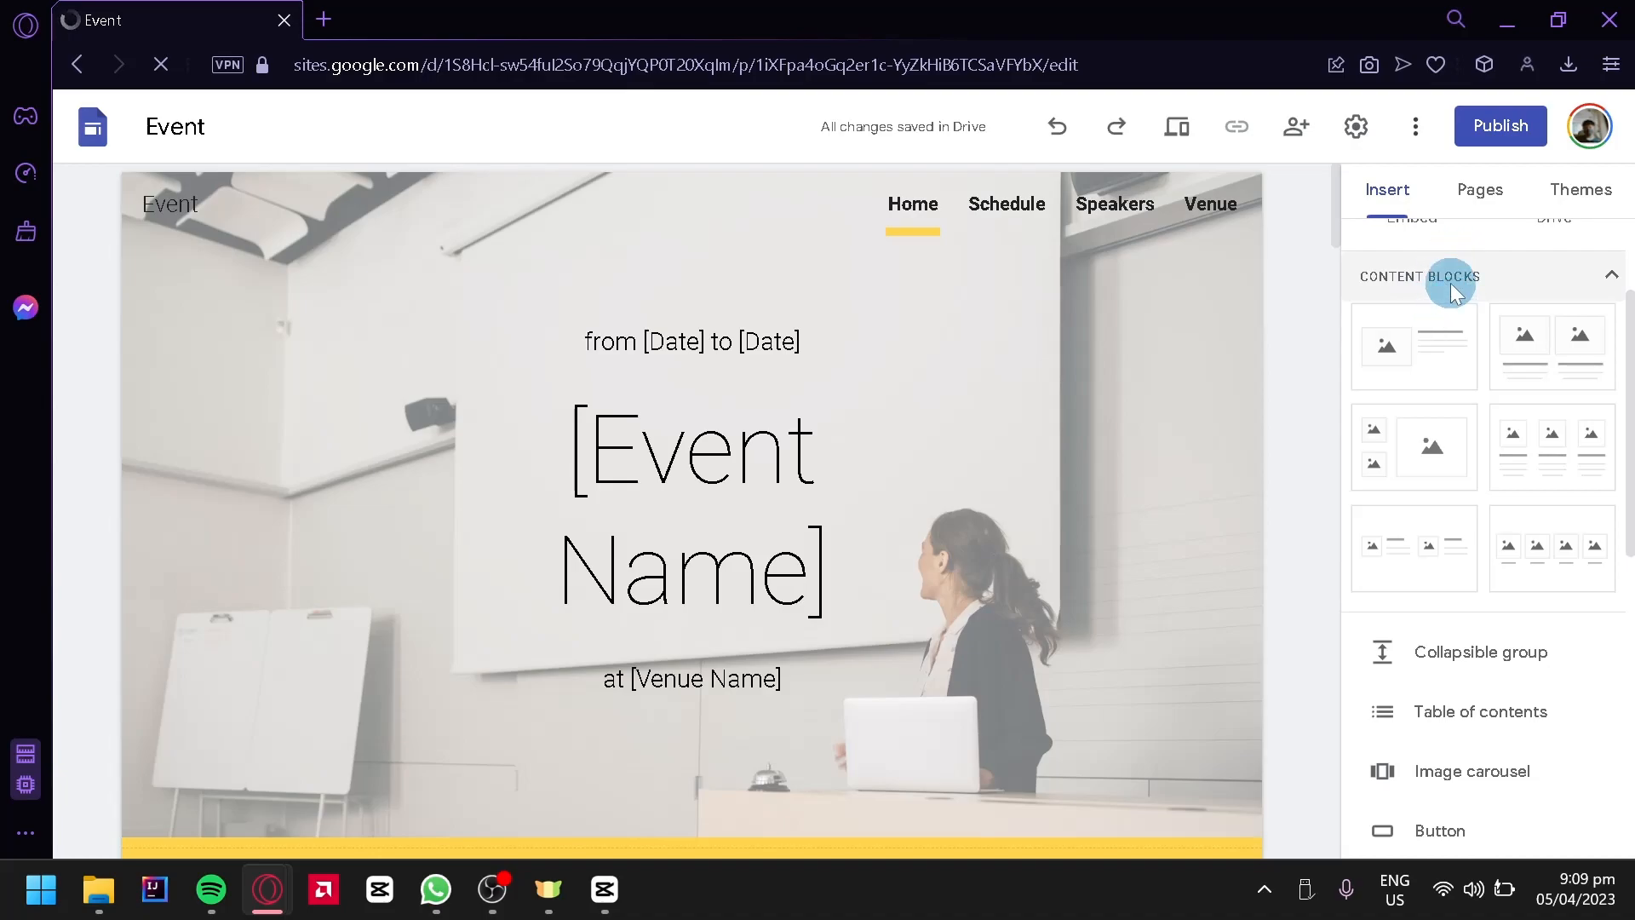
scroll(1451, 294, up, 2)
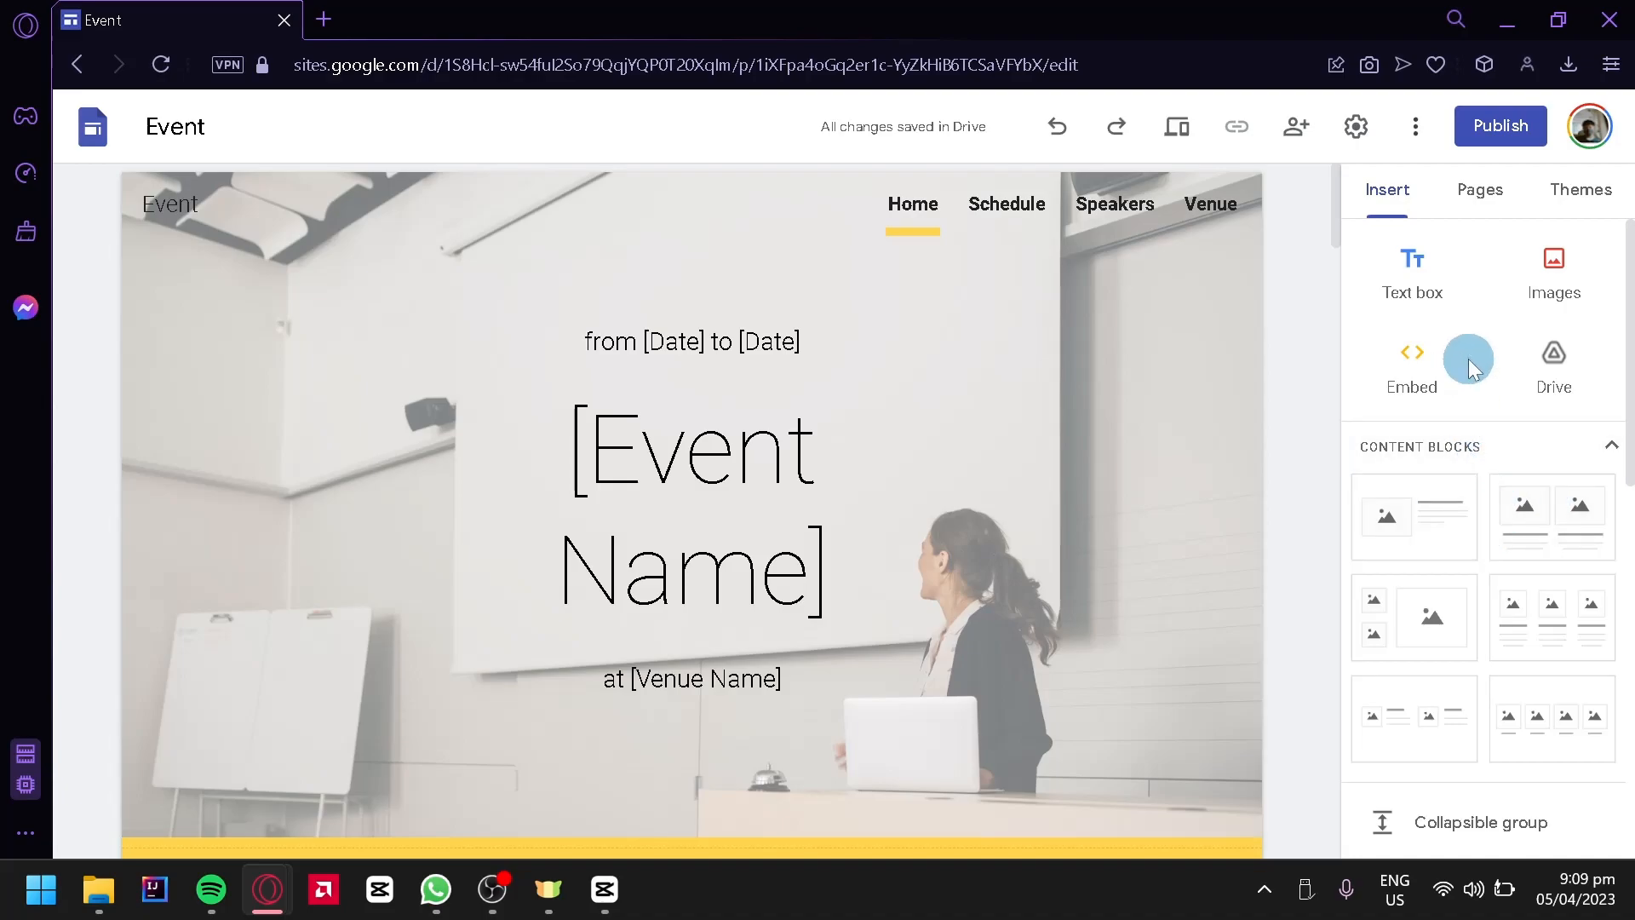
scroll(1468, 359, down, 3)
drag(1632, 482, 1562, 753)
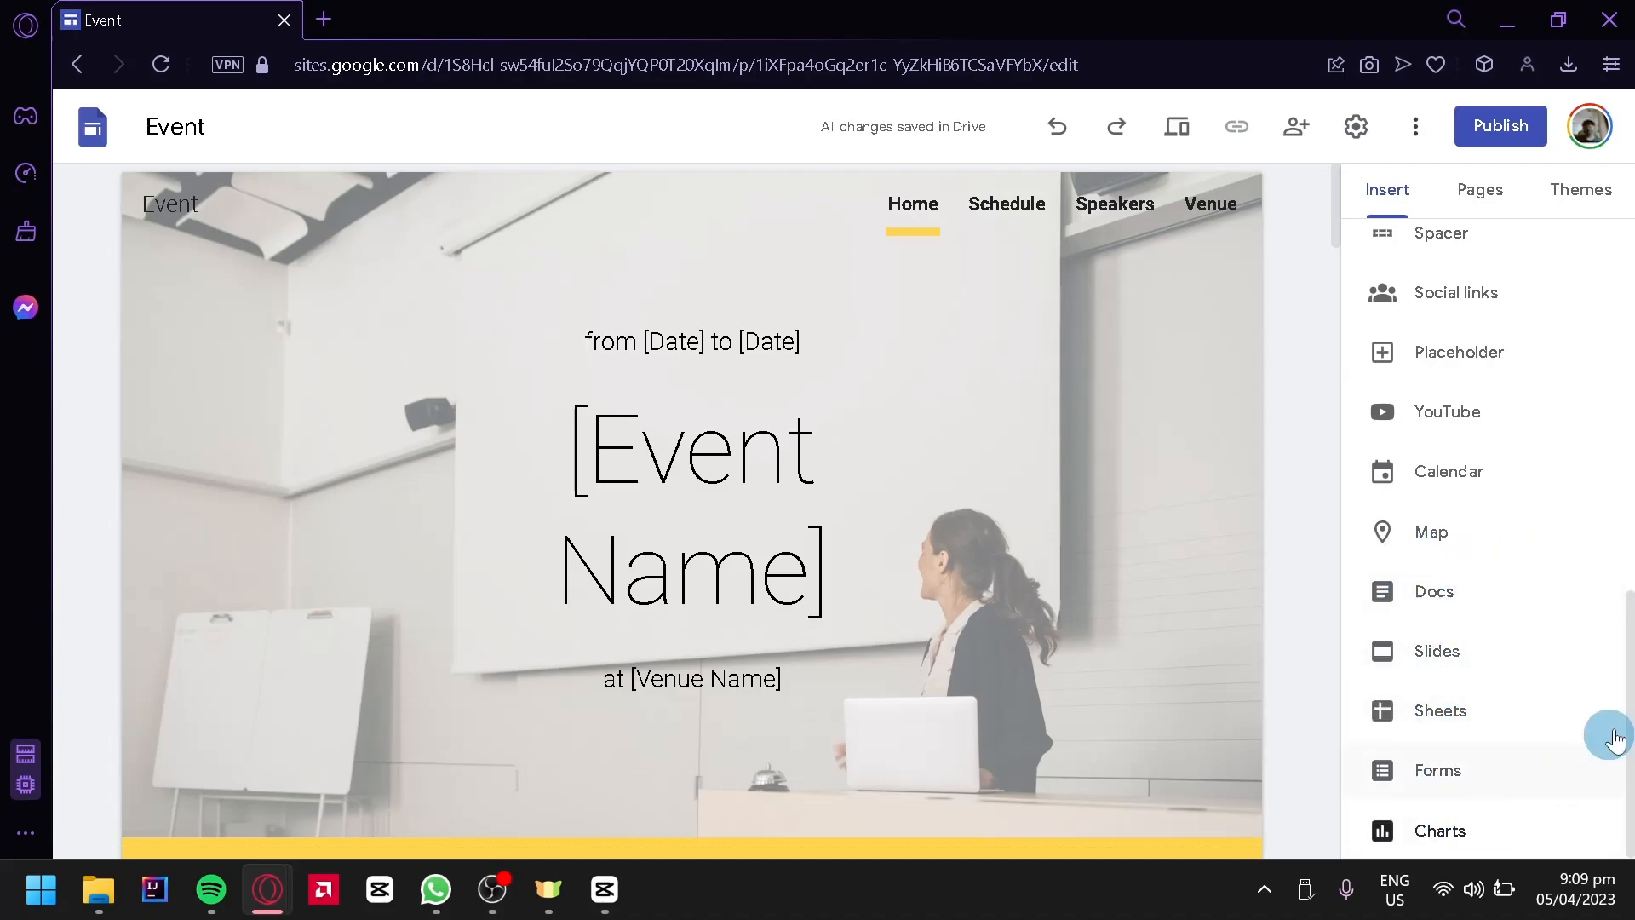
Replace the date line above the event title in the header with "1$ for 1 Tree"
click(851, 405)
scroll(1253, 352, down, 5)
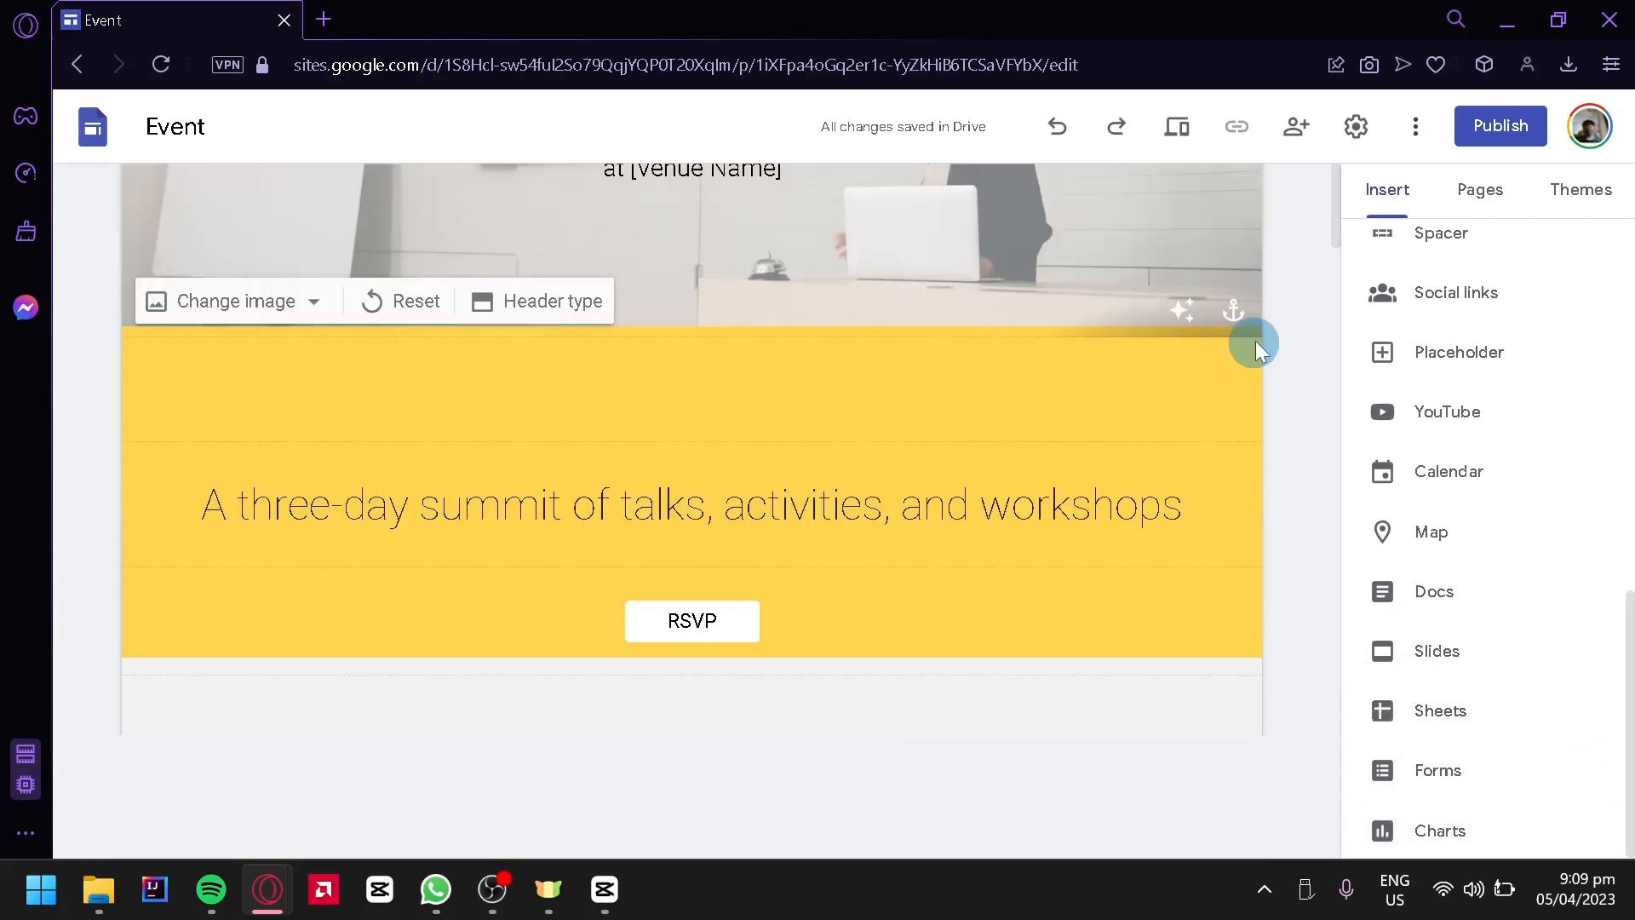
drag(1337, 259, 1160, 213)
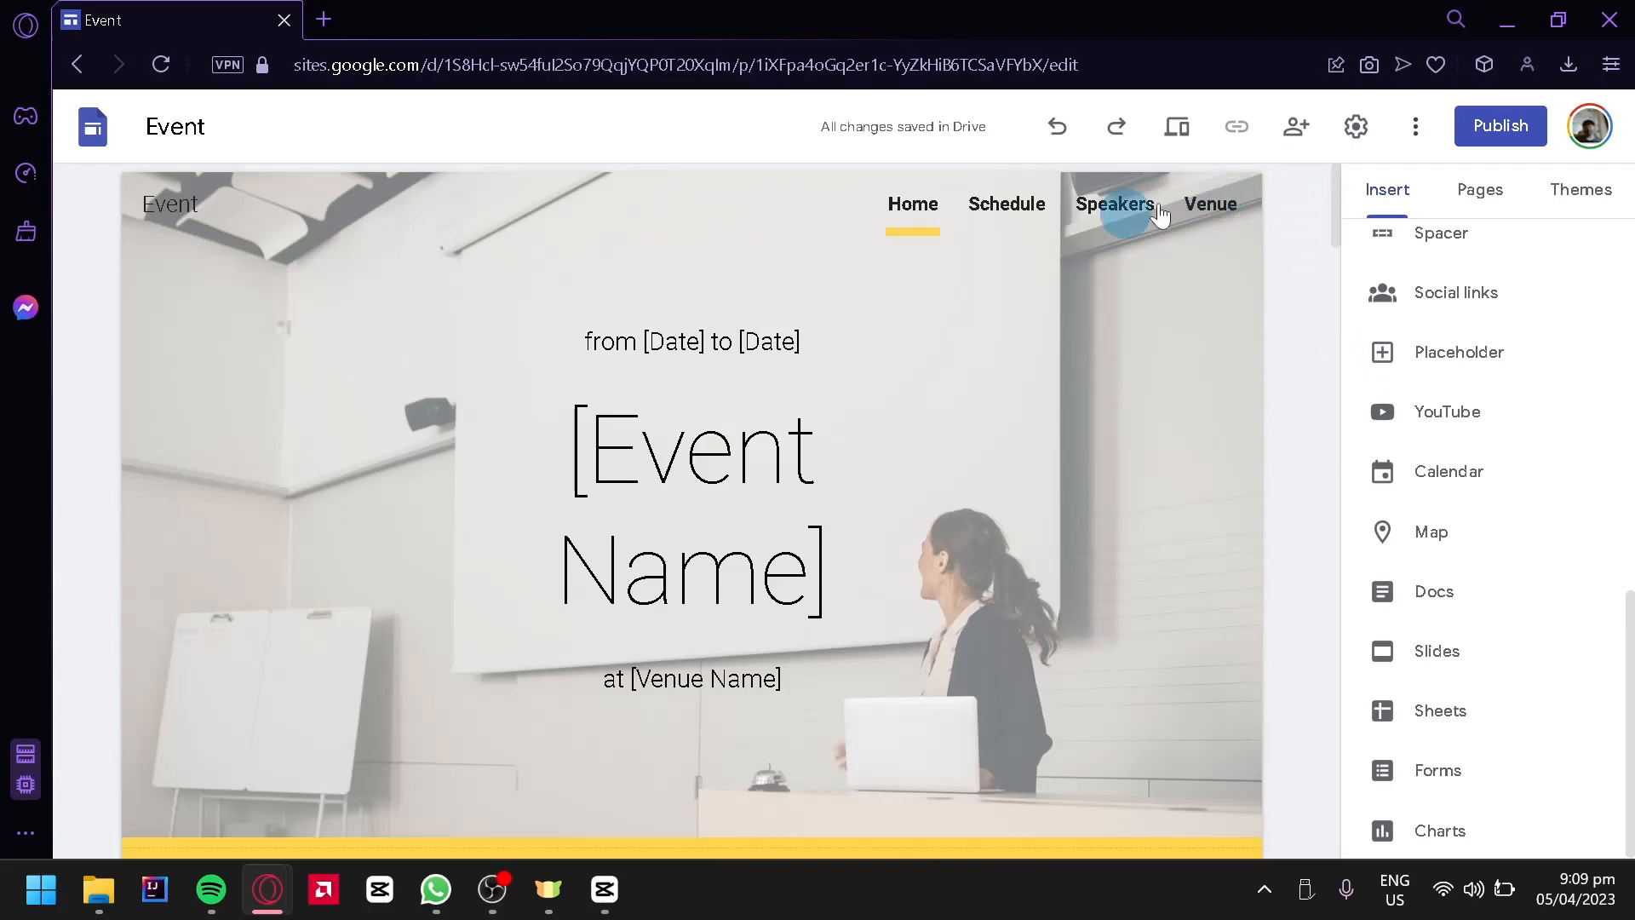
click(706, 343)
click(706, 343)
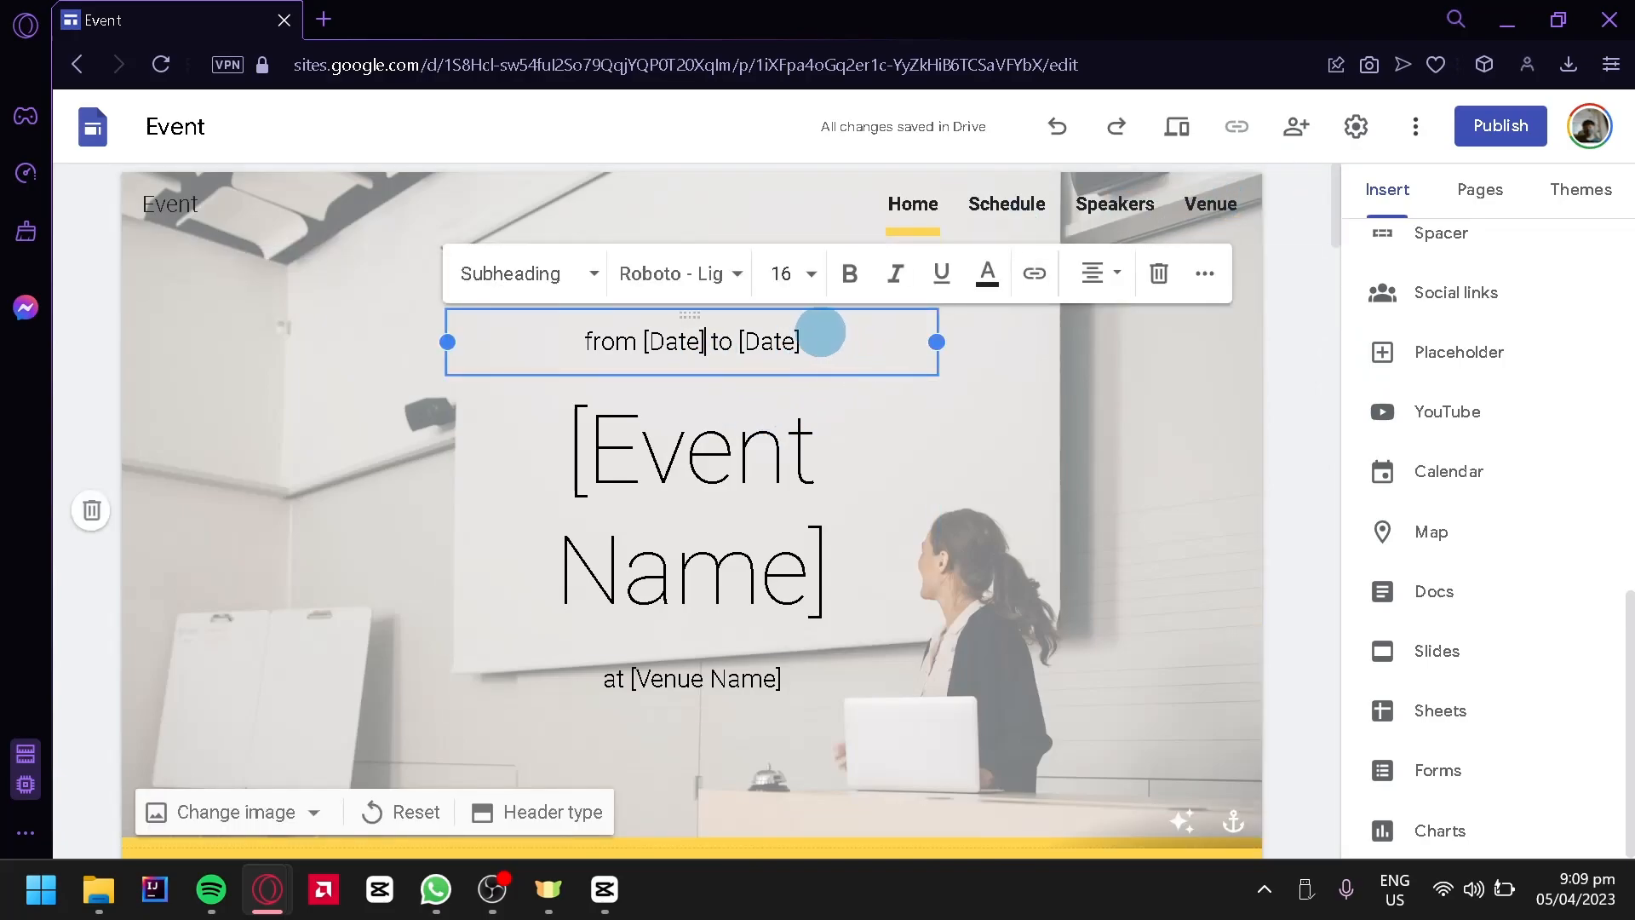
click(586, 342)
drag(662, 365, 874, 354)
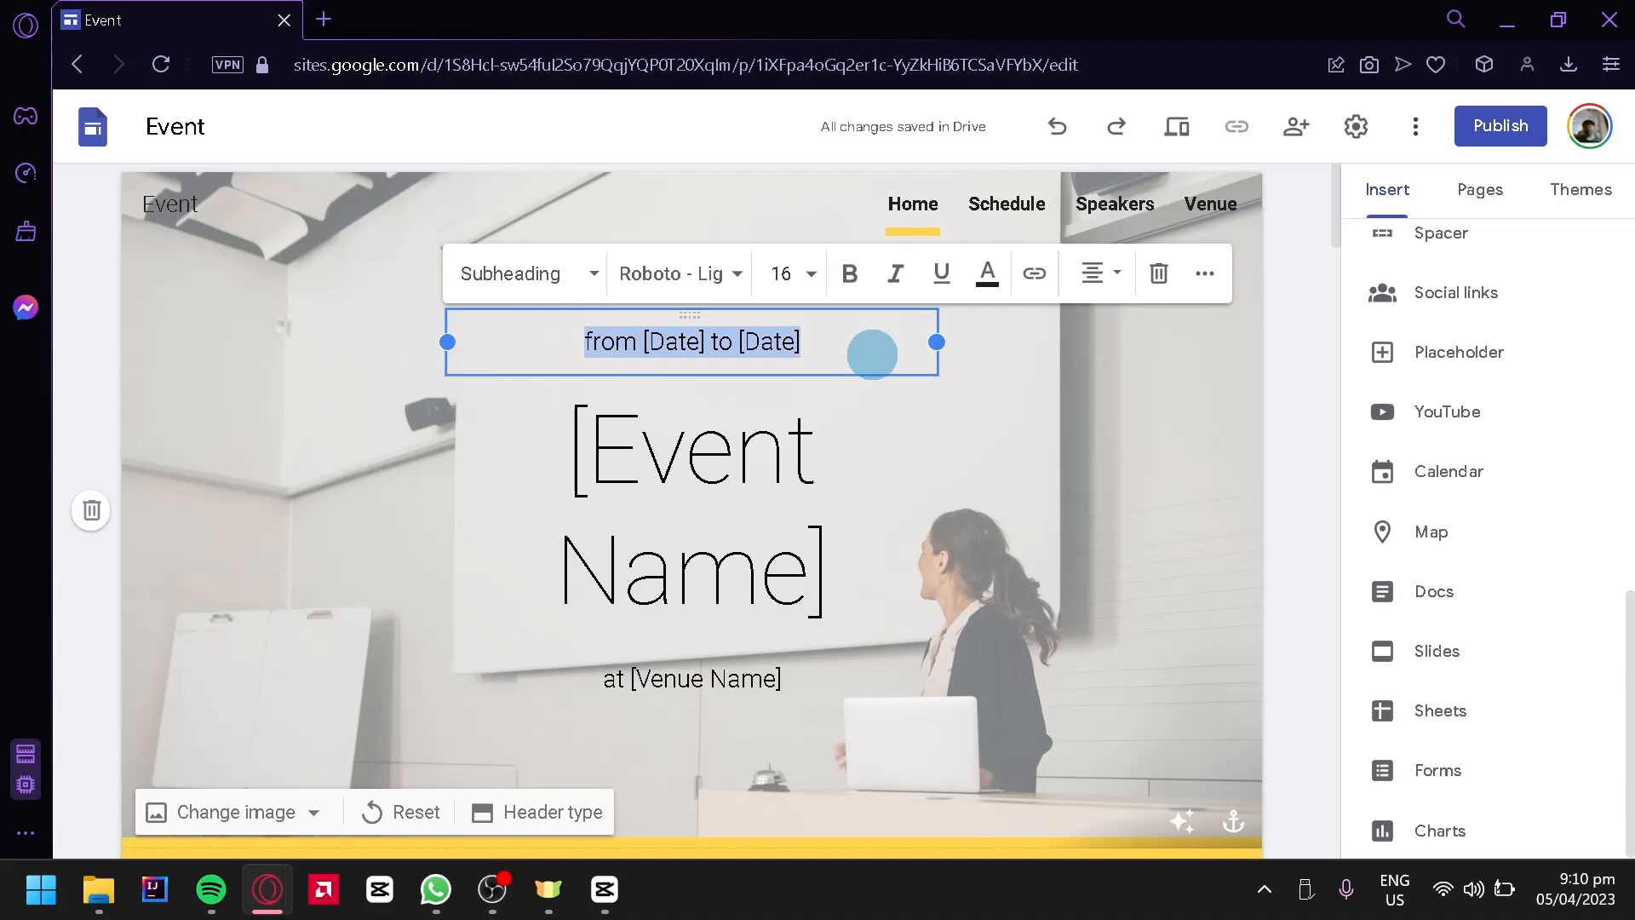
text(1$ for 1 Tree)
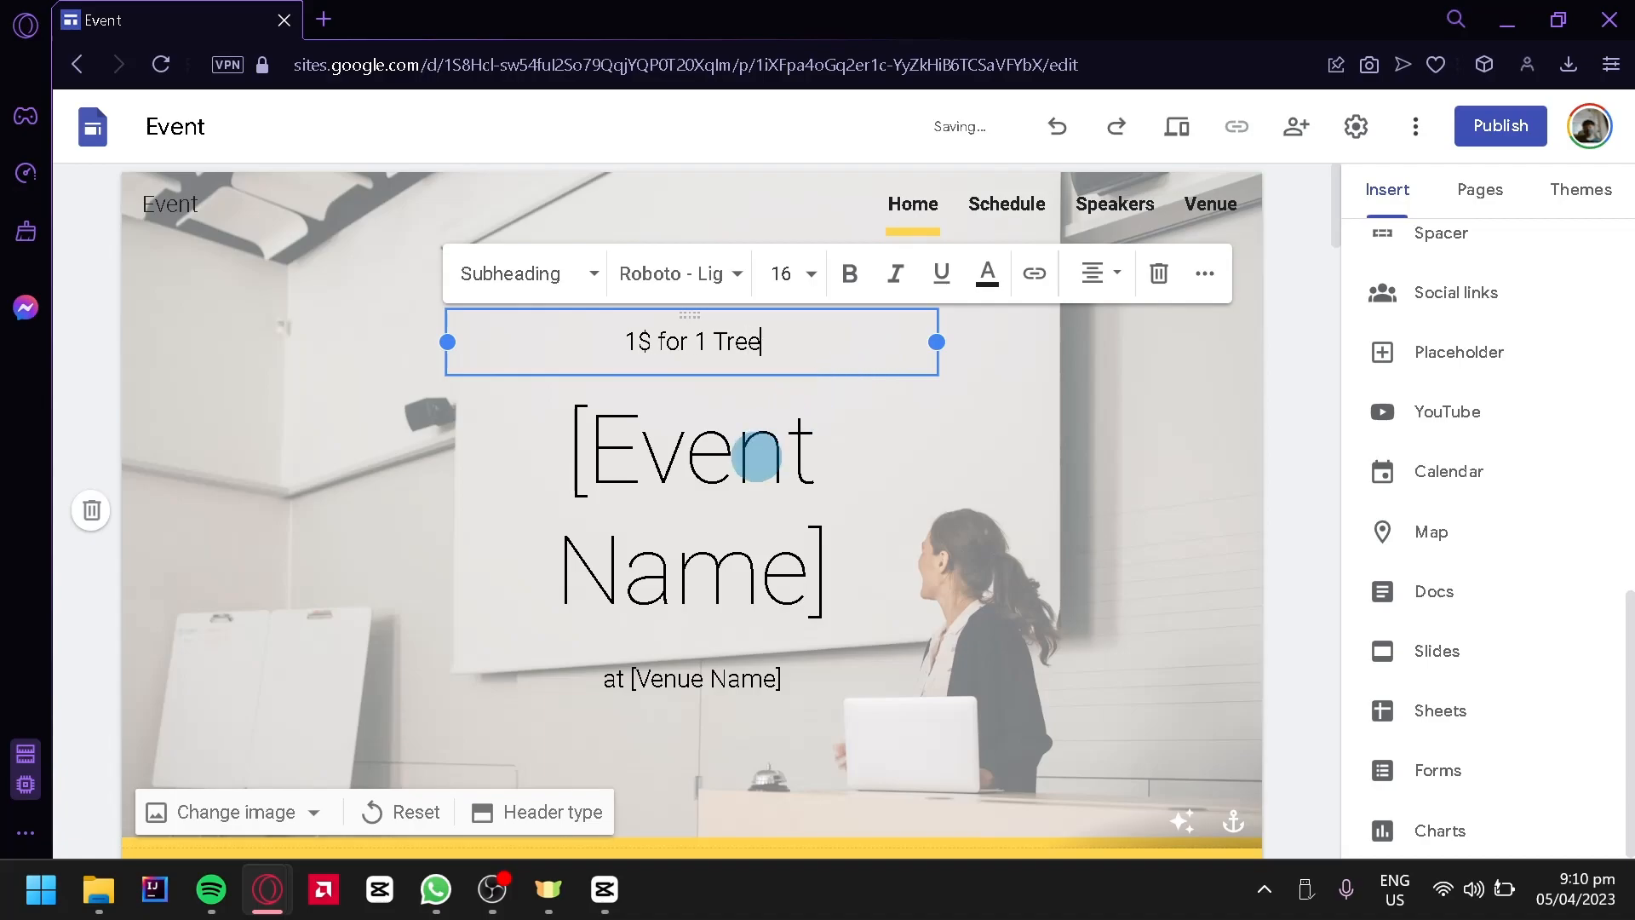
Replace the [Event Name] title in the header with "Tree Reforestation"
double_click(755, 453)
click(823, 490)
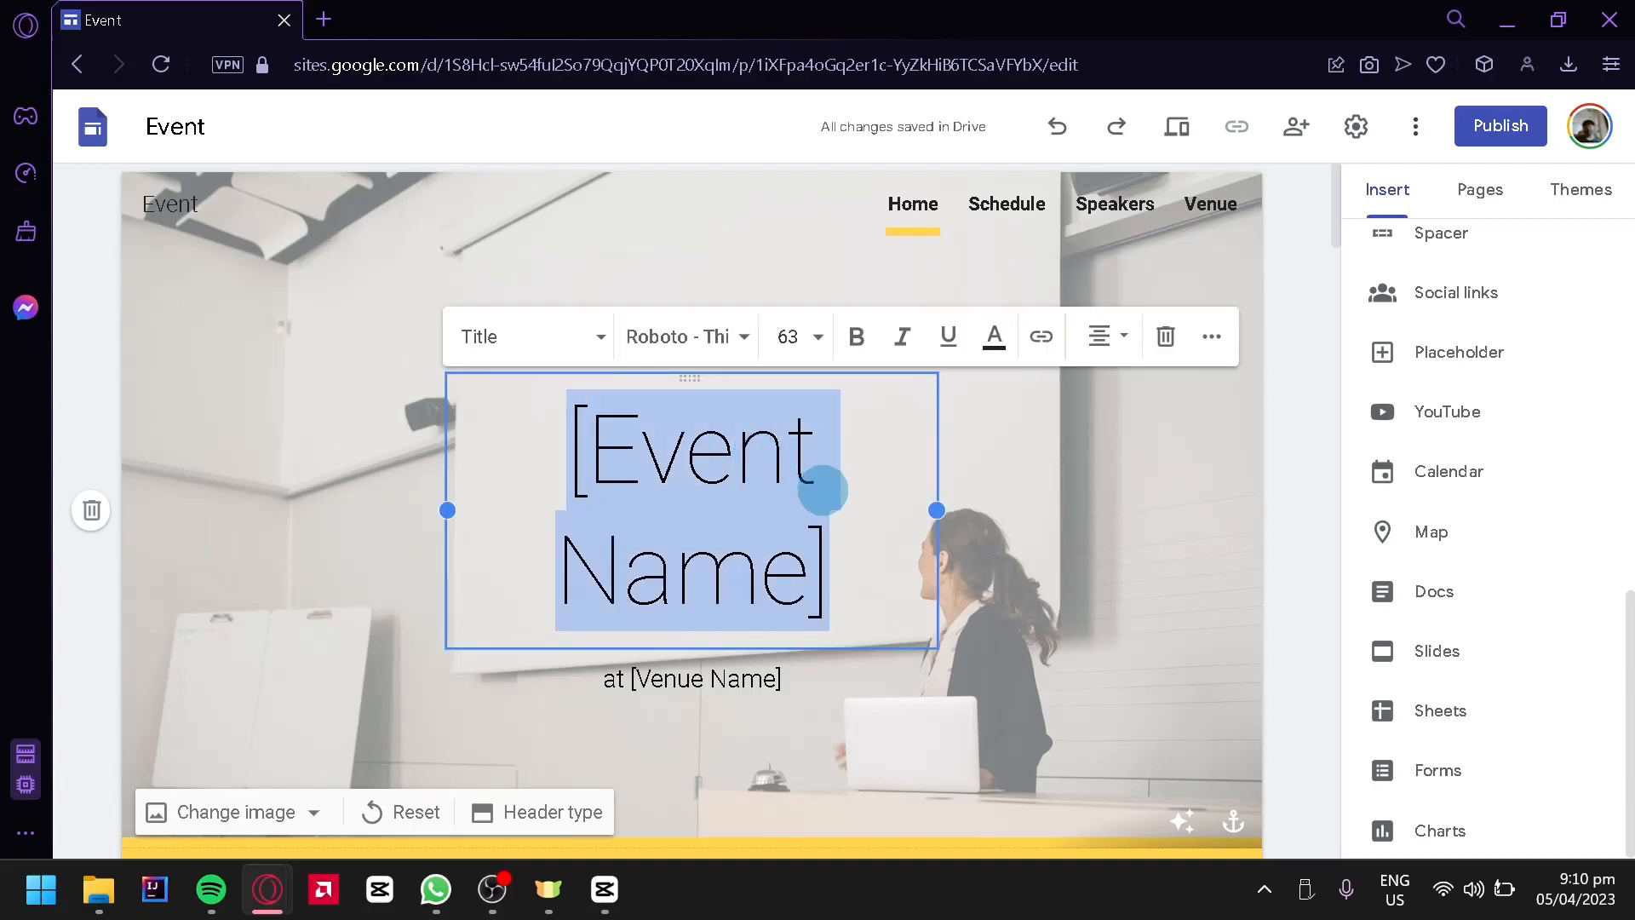
text(Tree R)
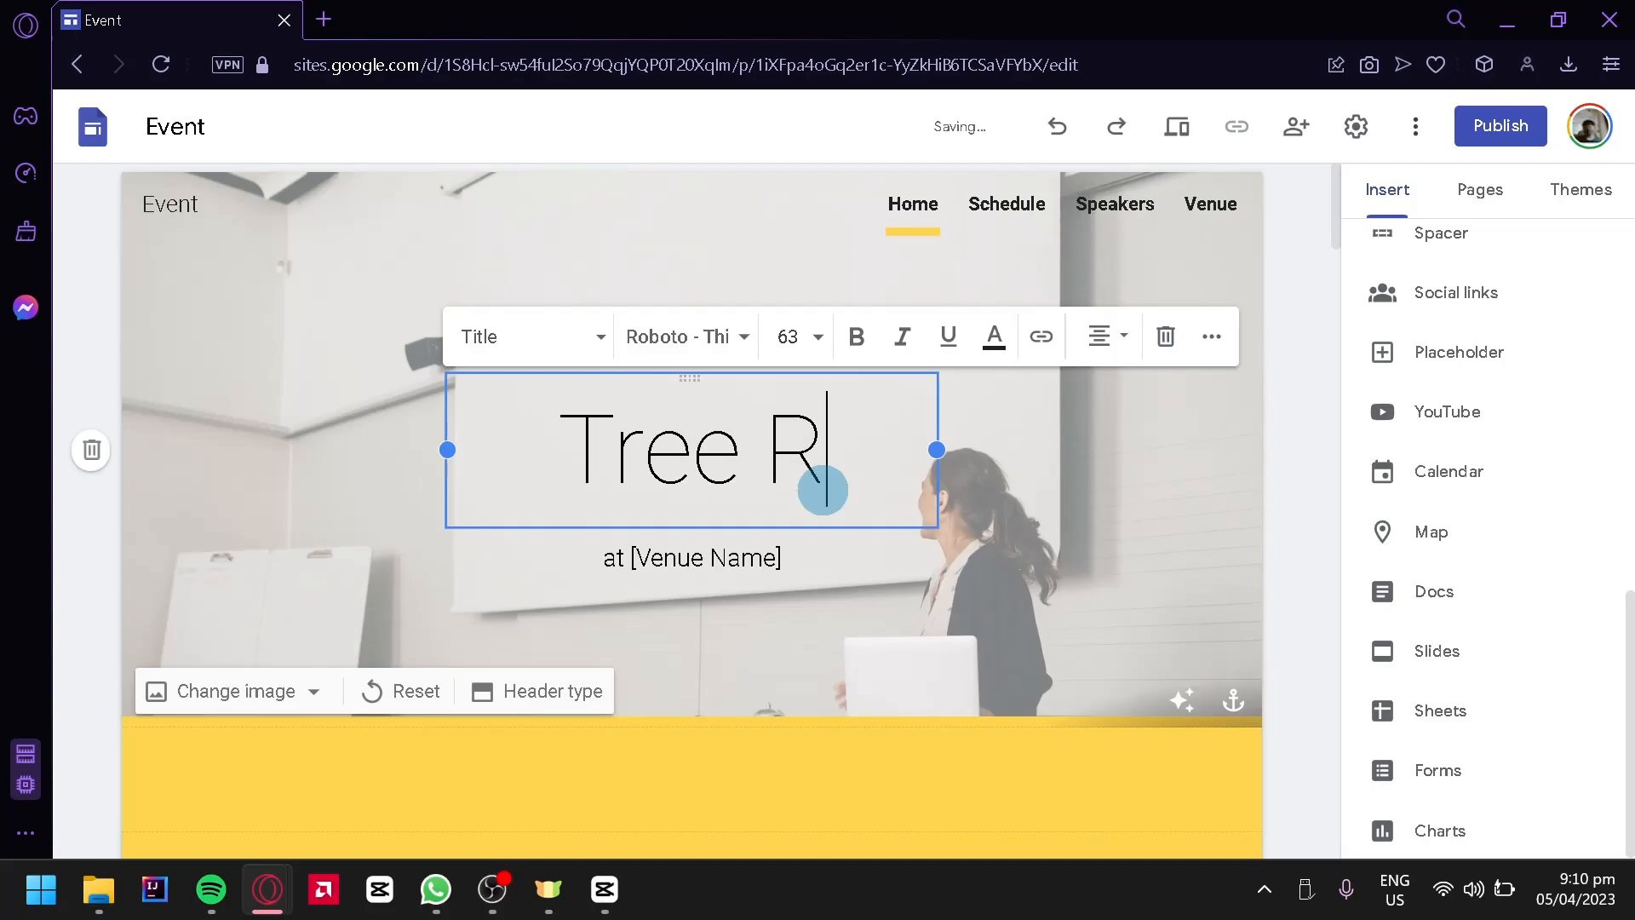
text(eforestation)
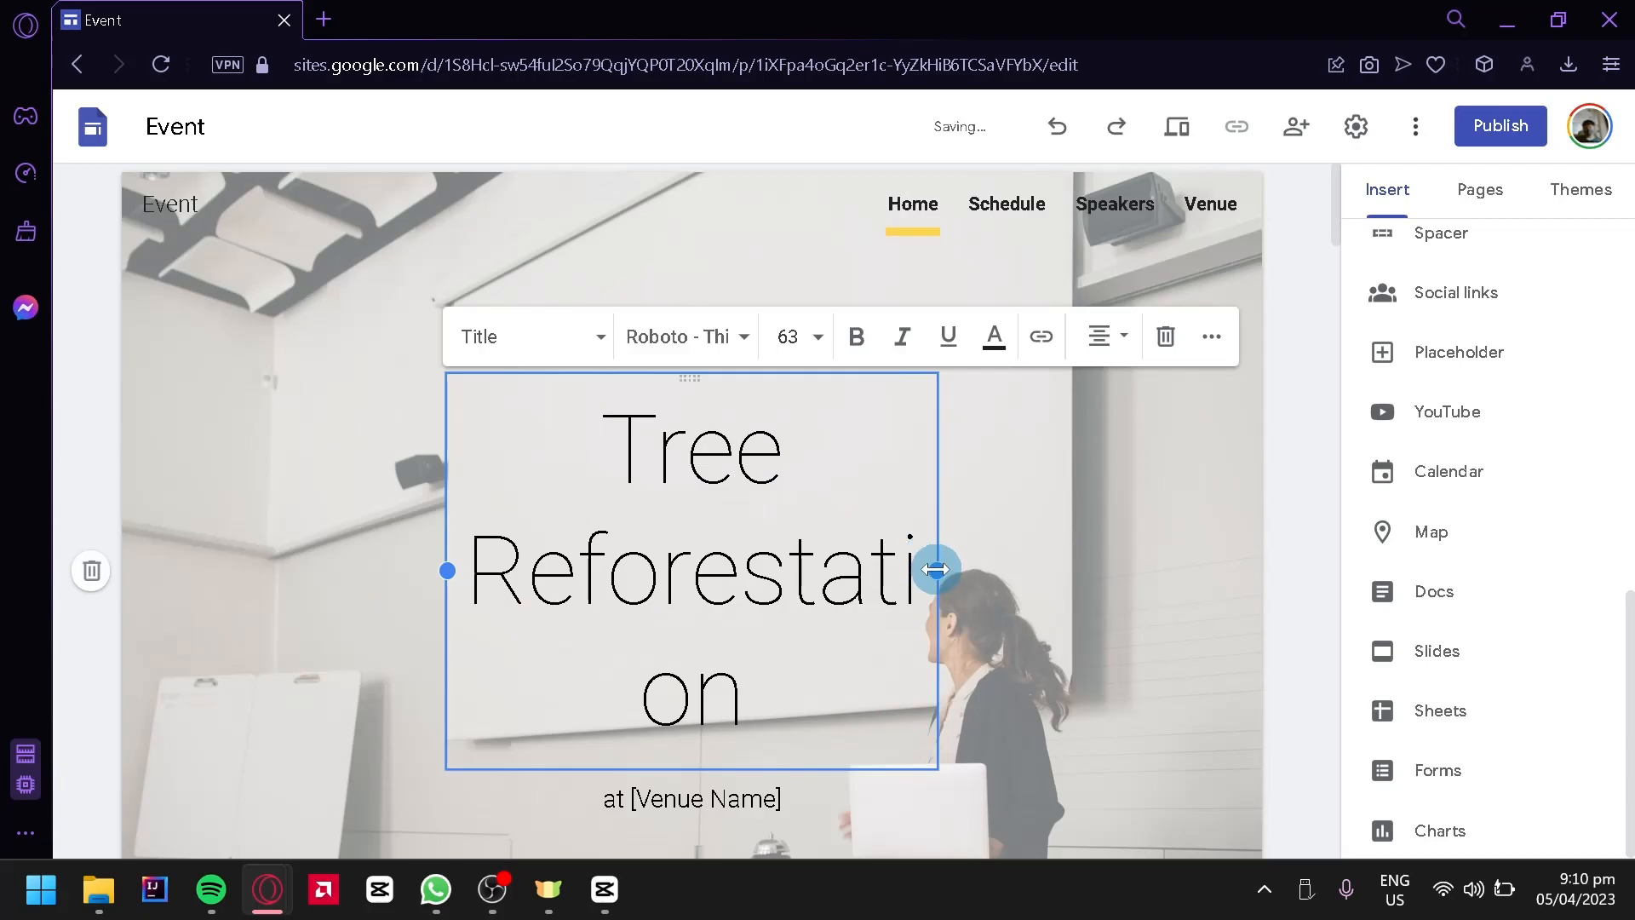
Widen the header's title text box on both sides until the title fits on one line
drag(937, 571, 1055, 574)
click(1153, 552)
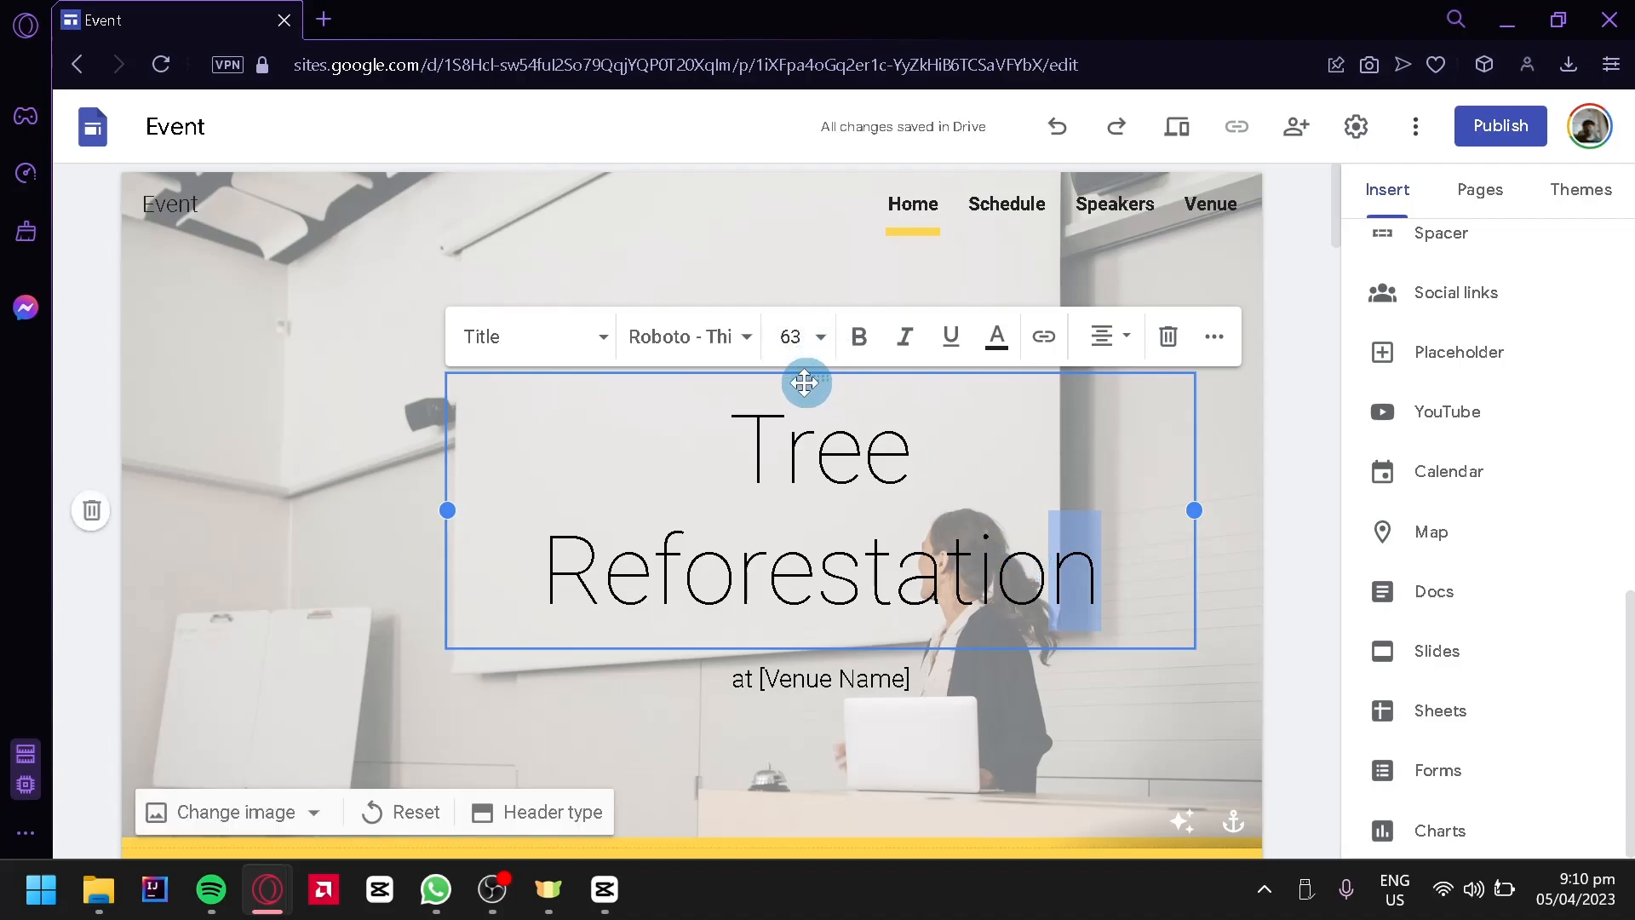
drag(775, 382, 381, 448)
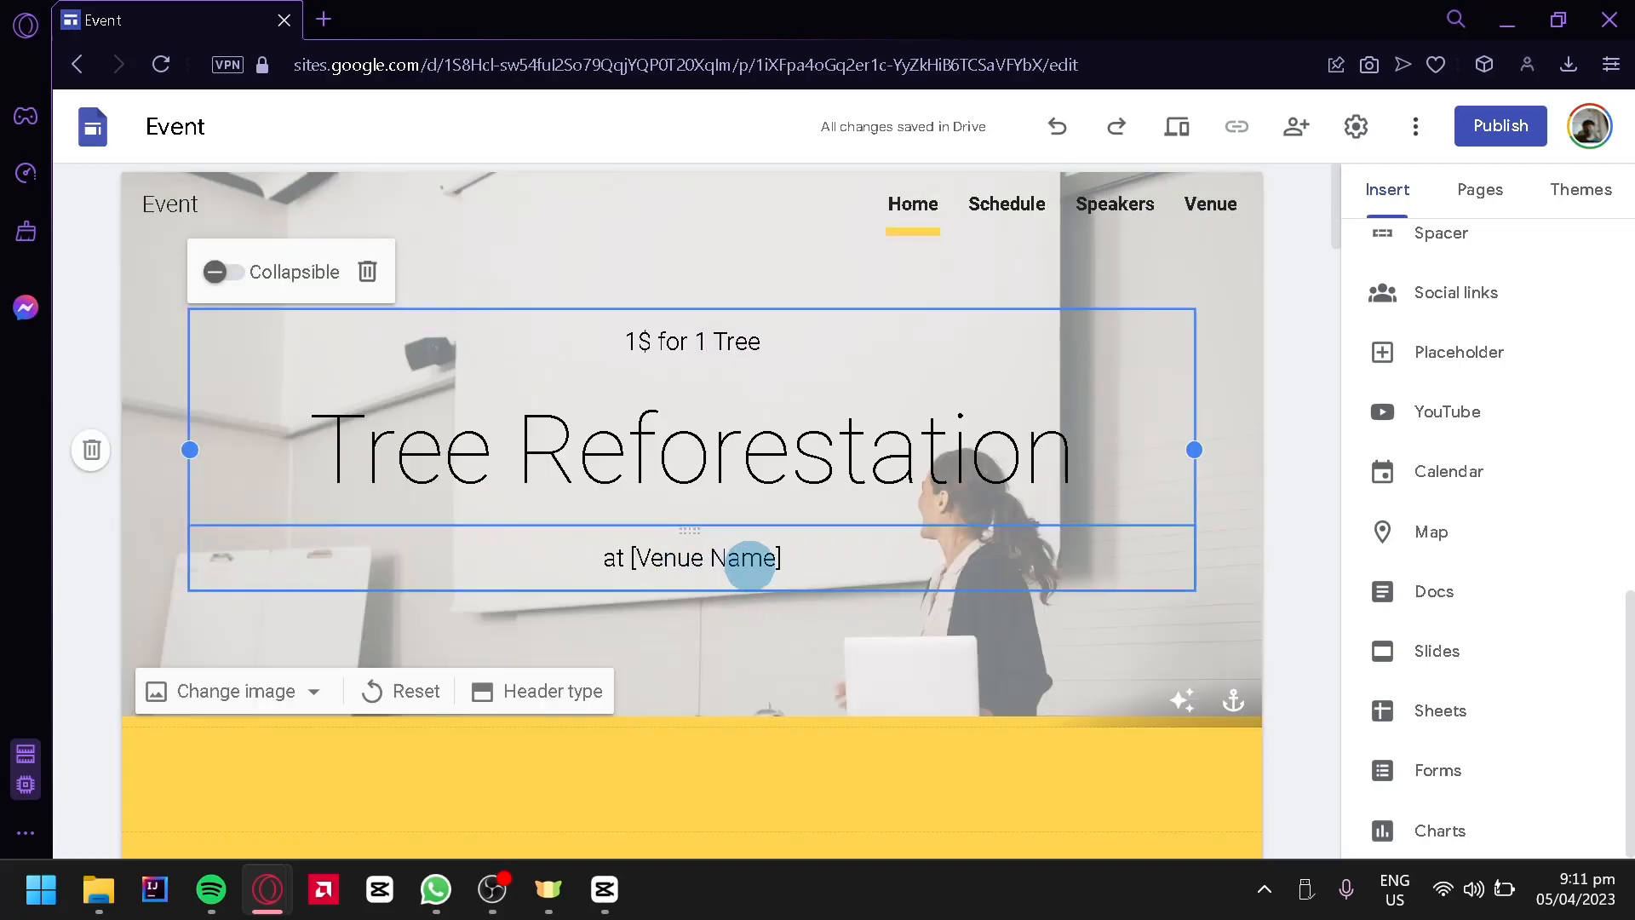
Delete the "at [Venue Name]" text box below the event title in the header
click(801, 560)
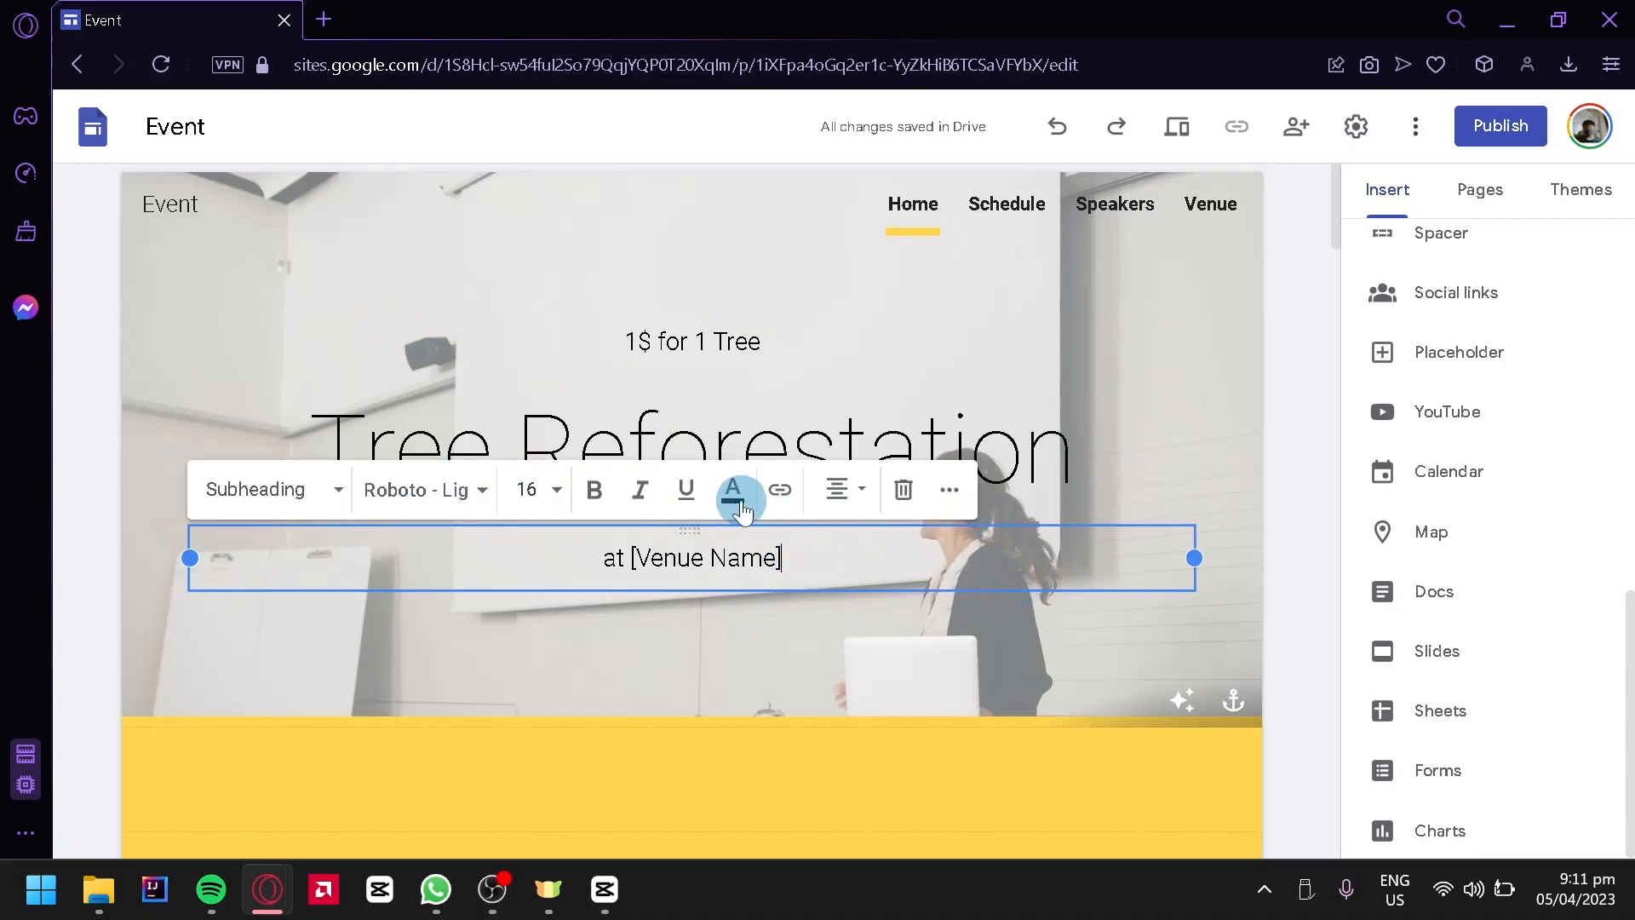
click(904, 489)
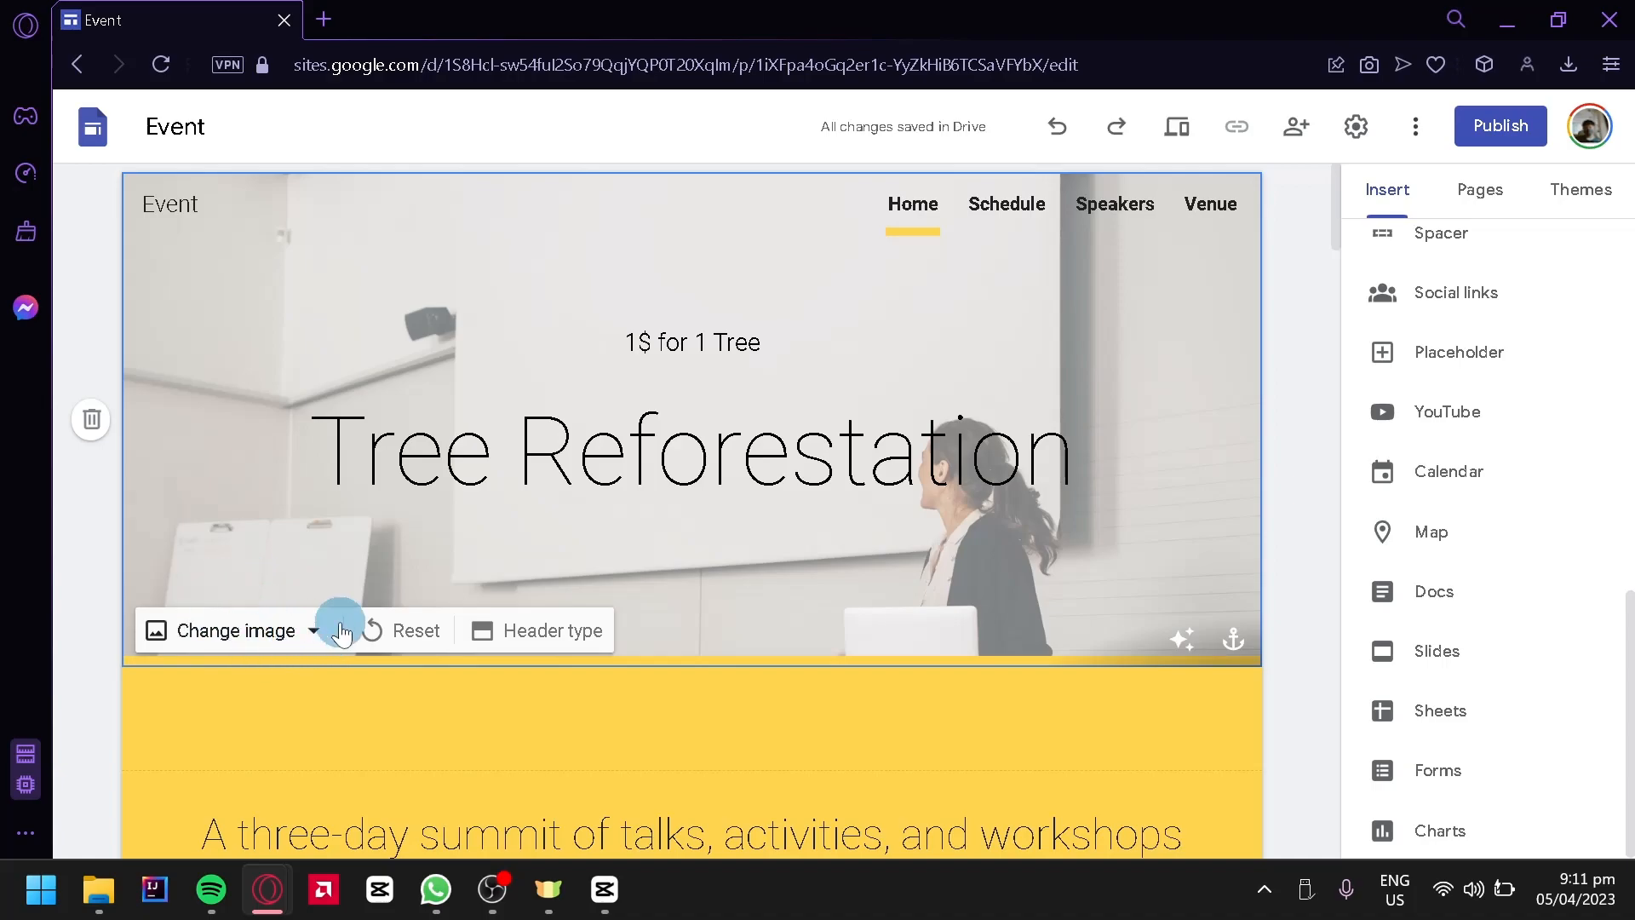
Try the Banner and Cover header types, and return the header to Large banner
click(542, 649)
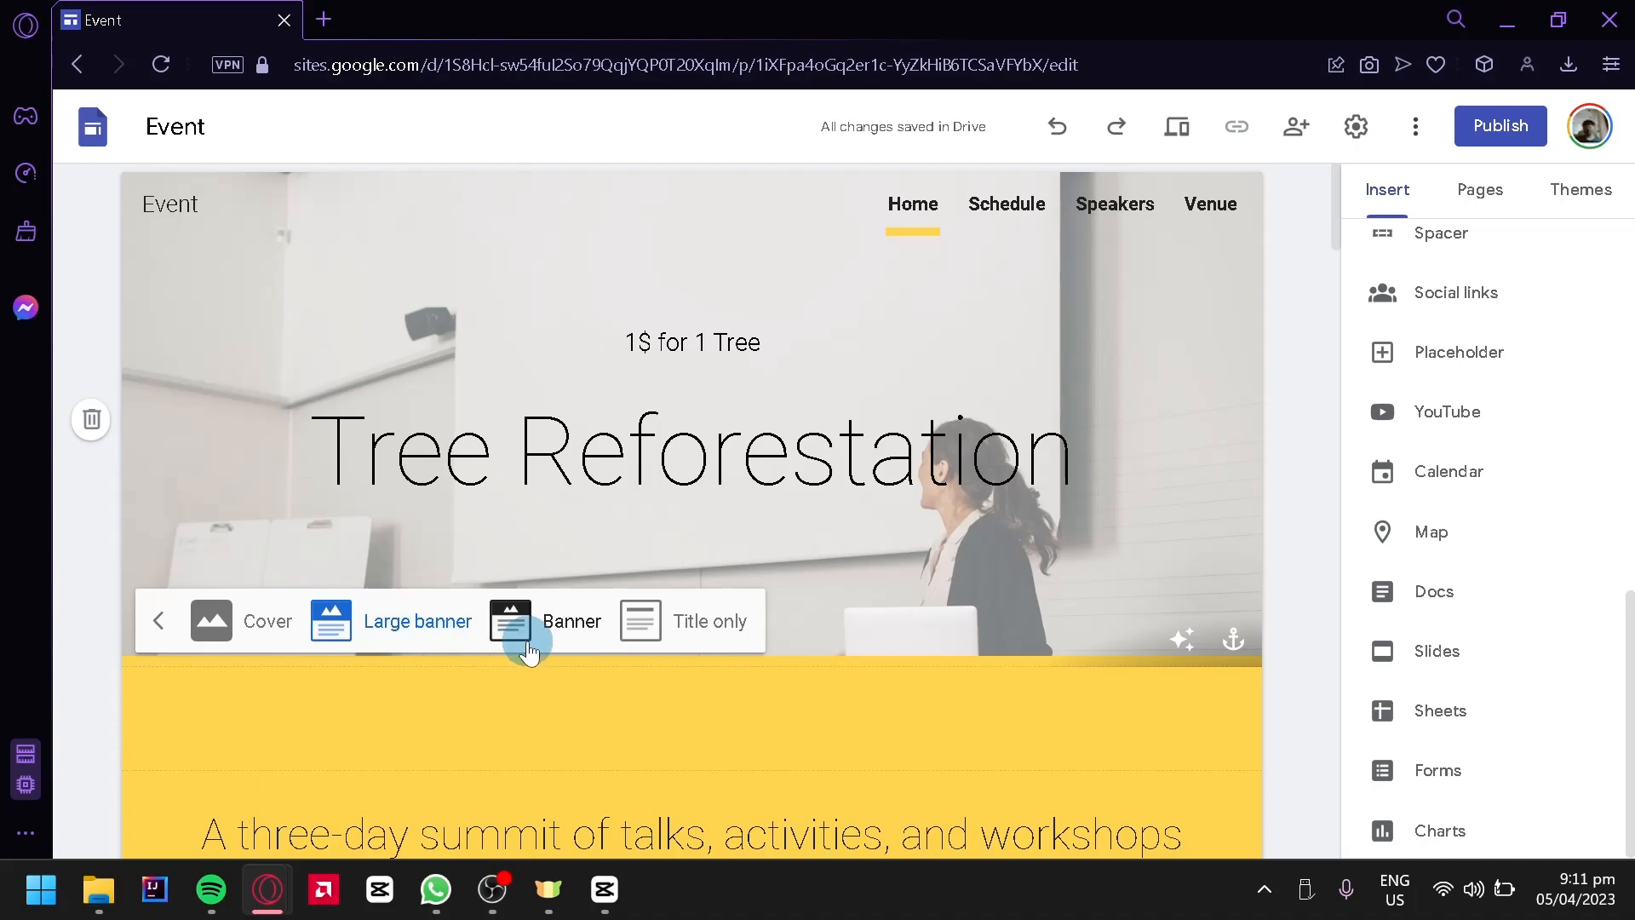
click(525, 631)
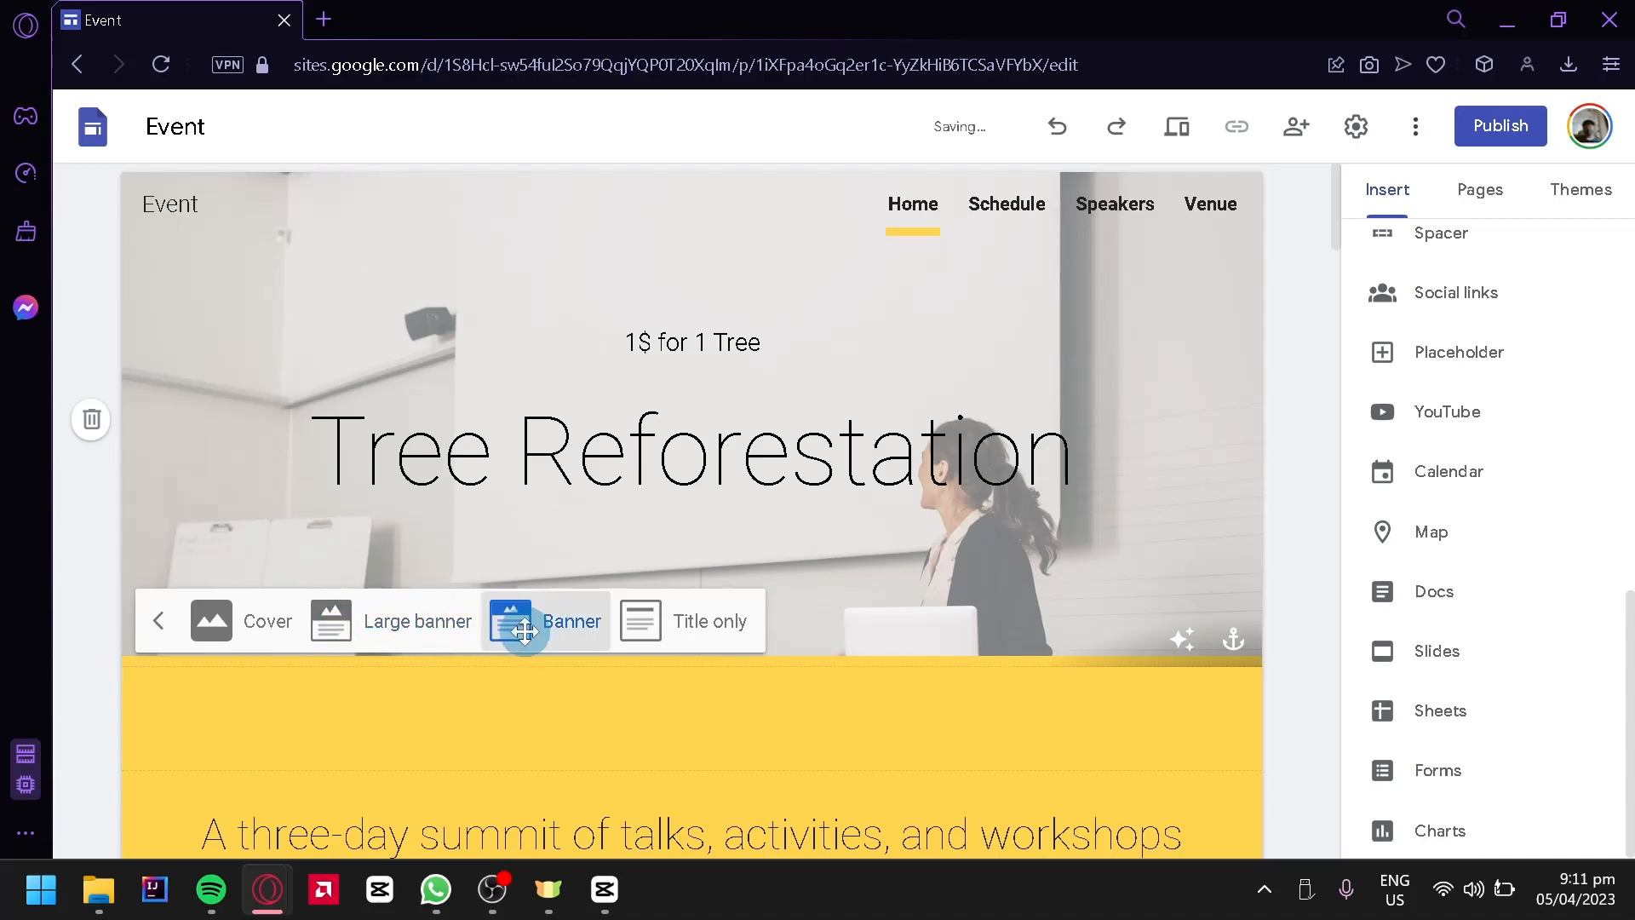
click(254, 521)
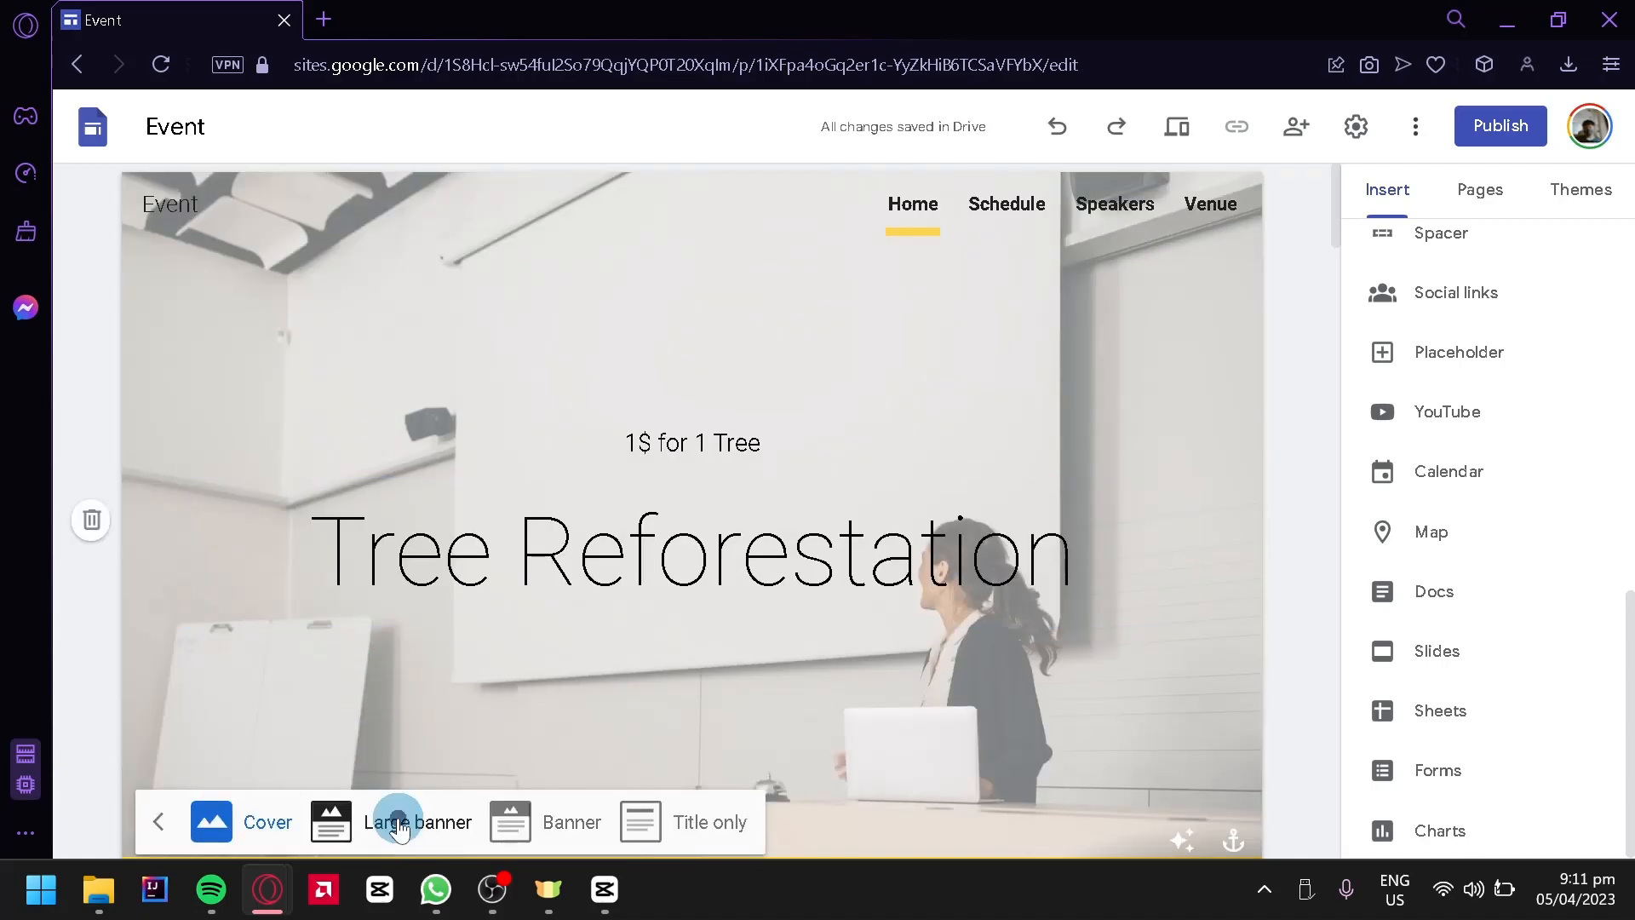
click(400, 828)
right_click(397, 795)
click(225, 514)
click(256, 566)
Search Google for "tree" images to use as the header's background
click(288, 632)
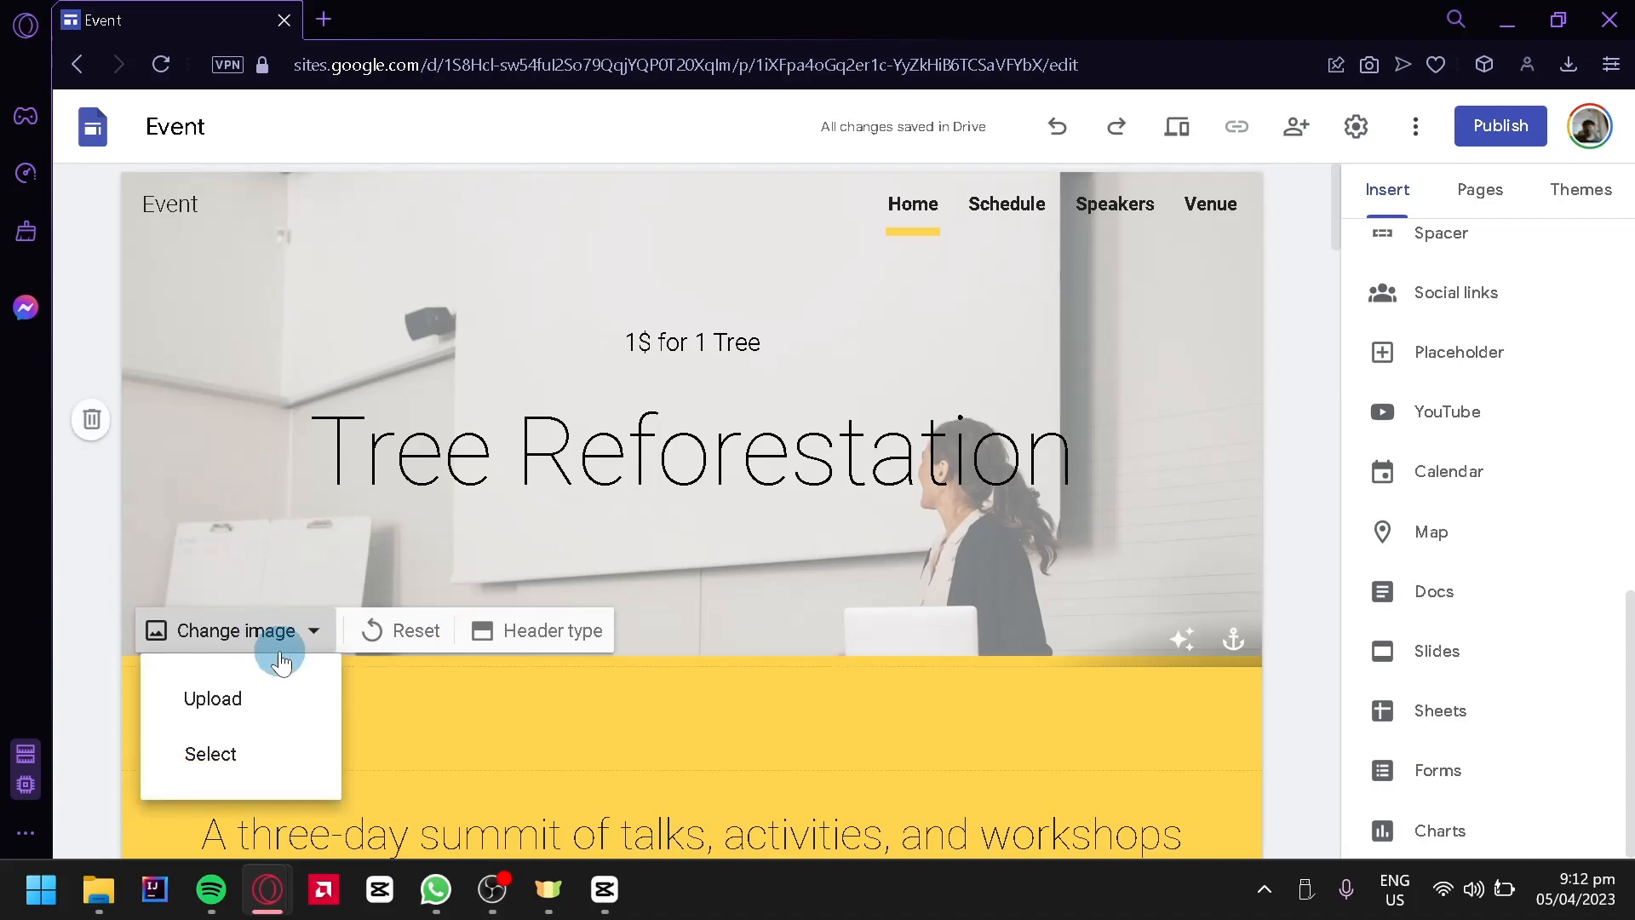
click(224, 761)
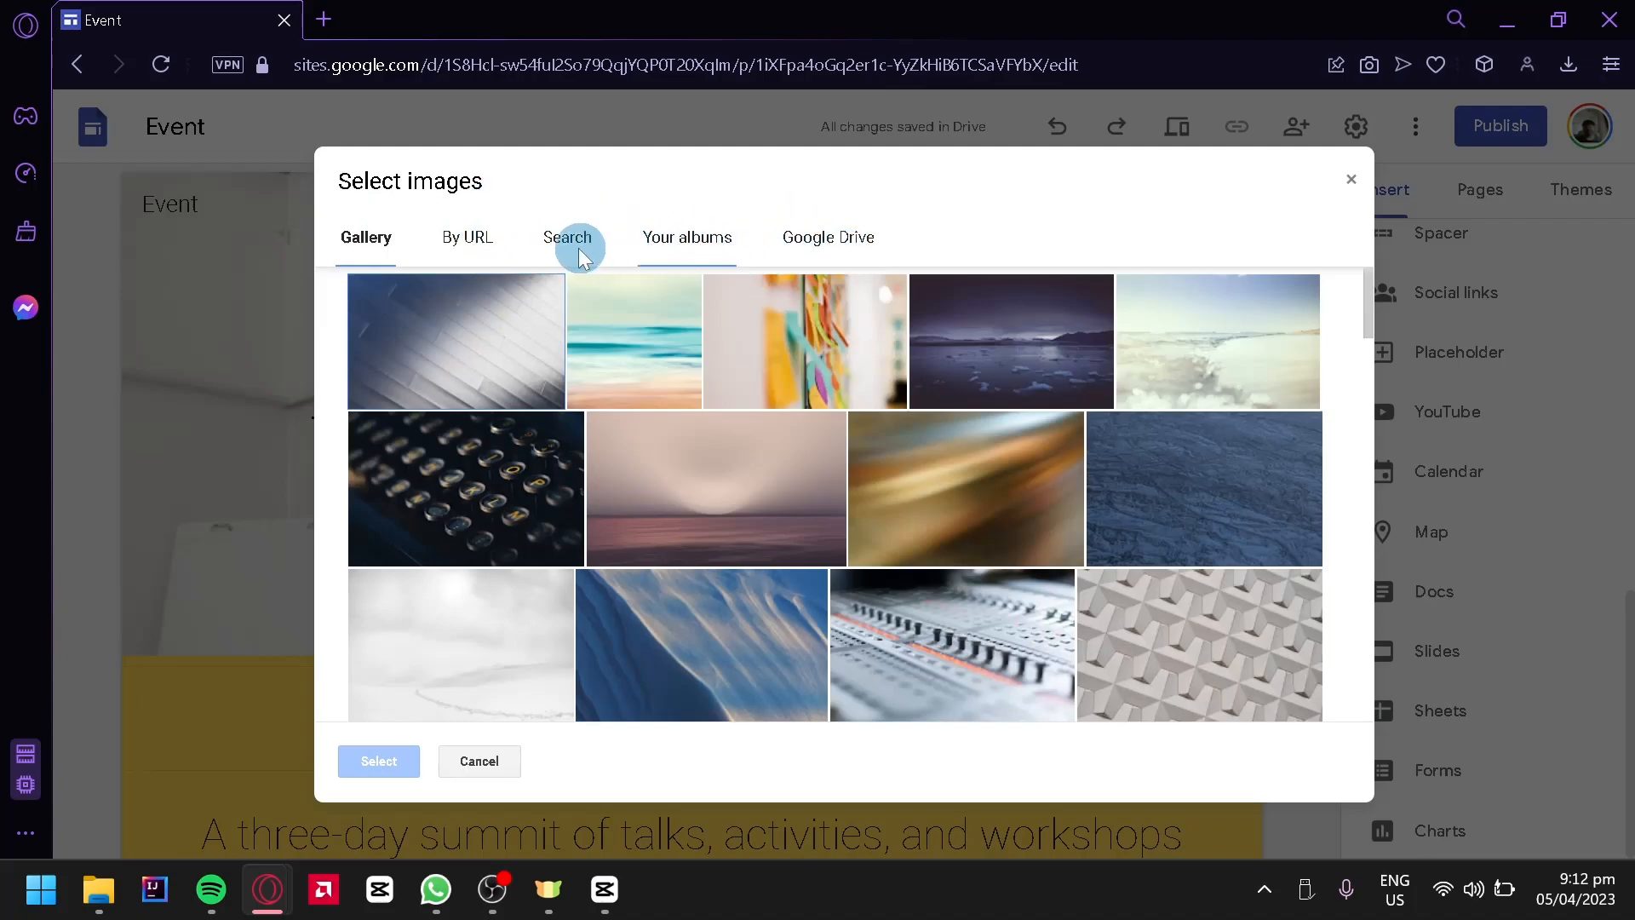
click(547, 233)
click(591, 259)
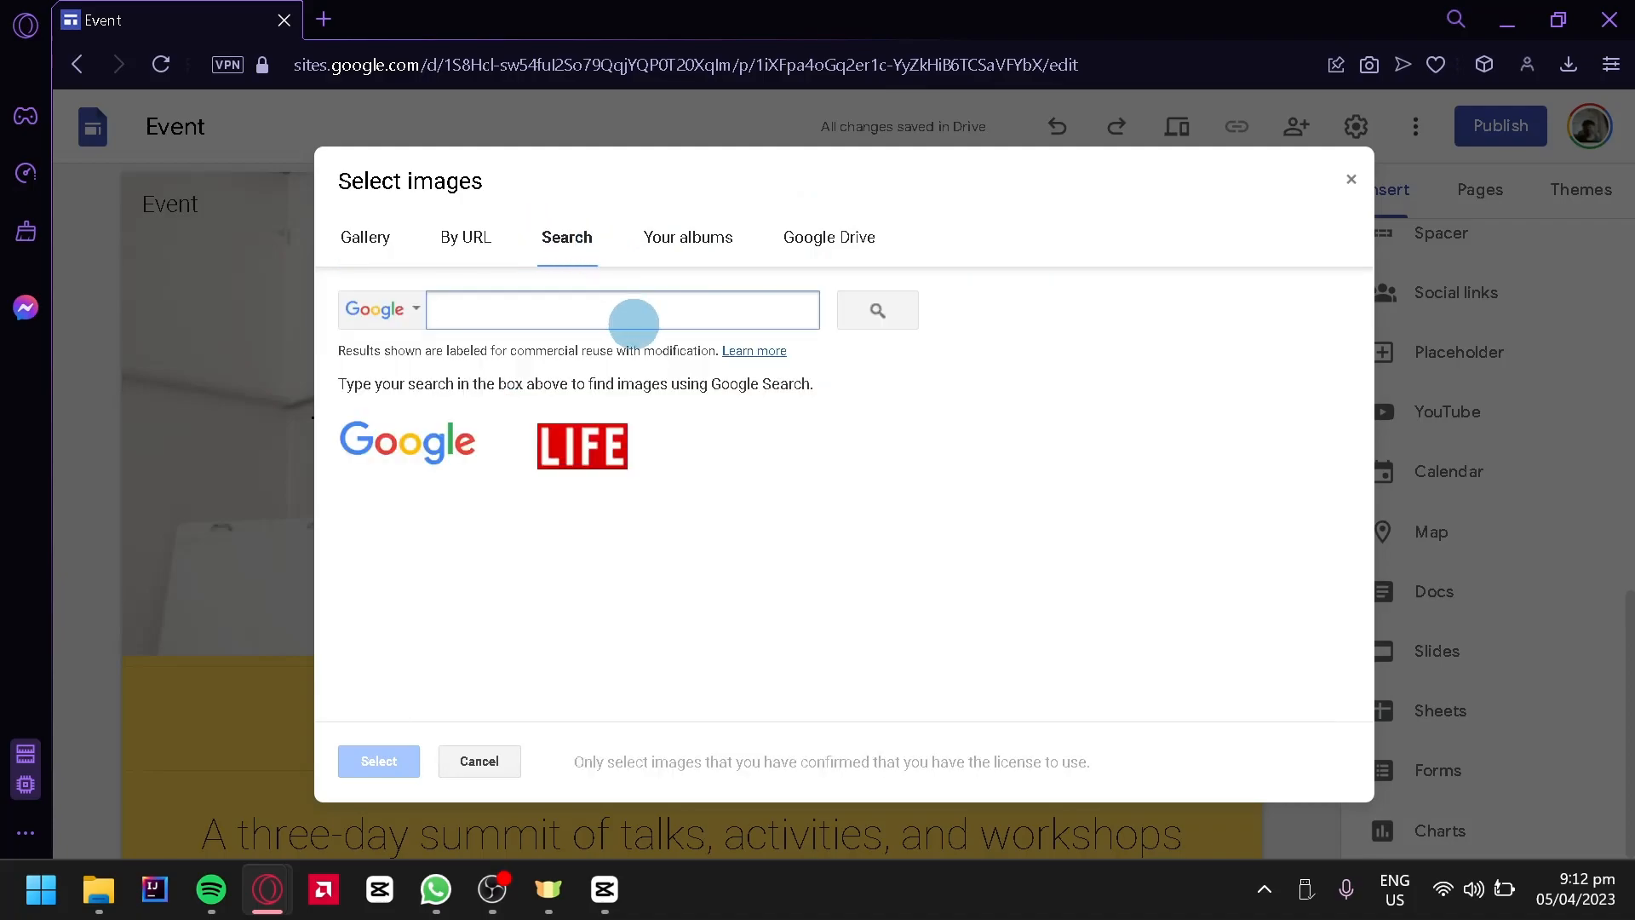
text(tree)
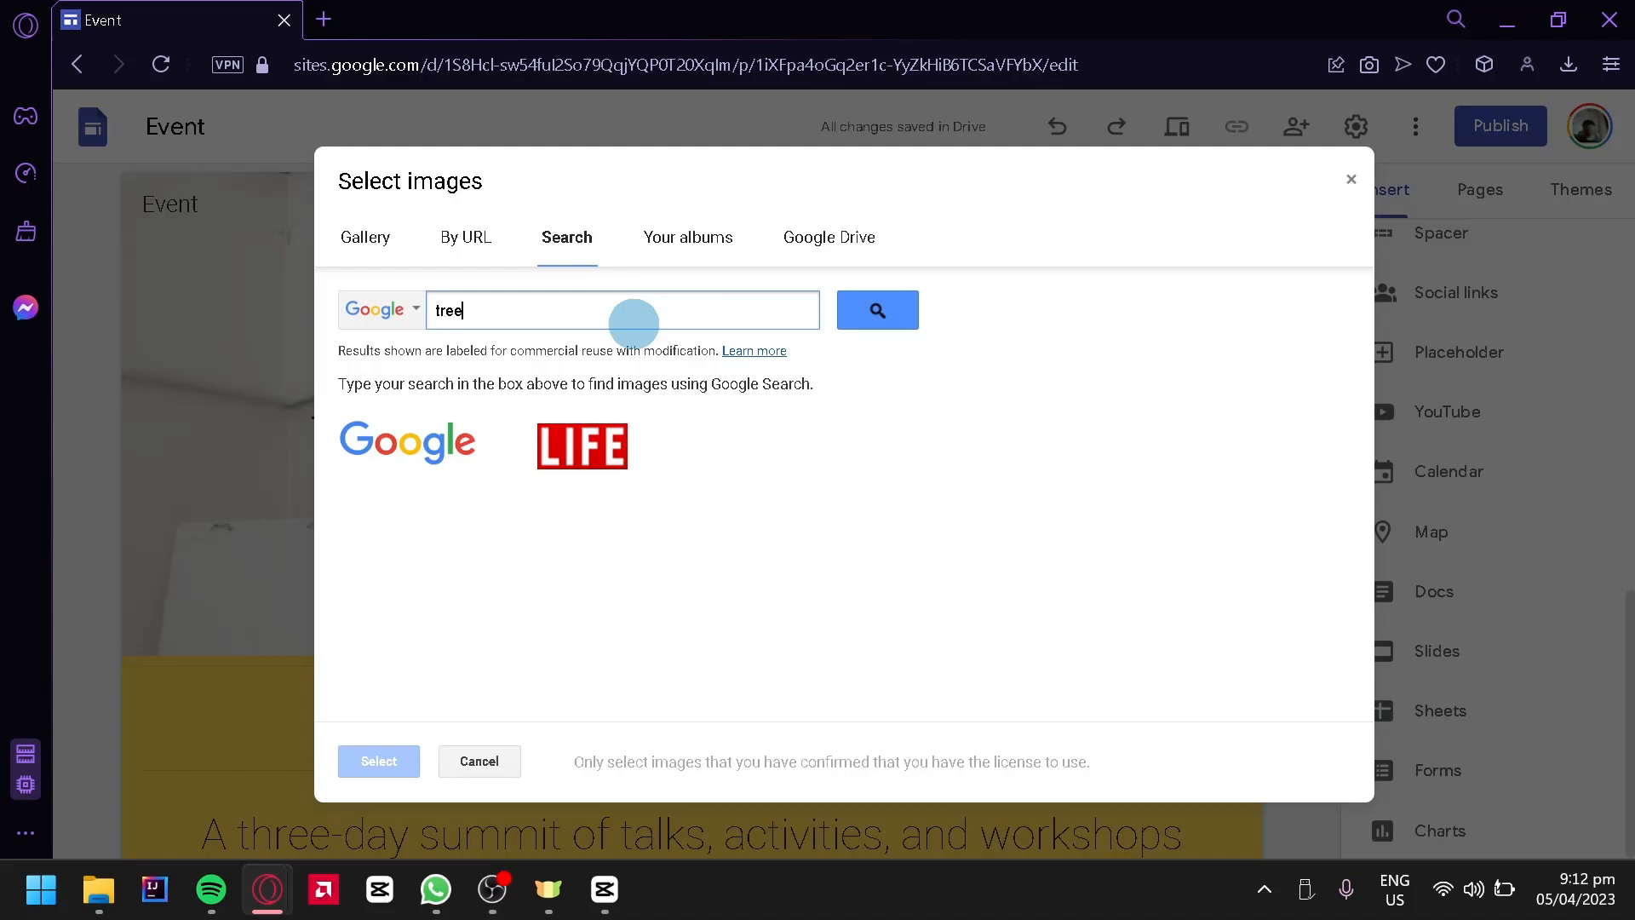
click(886, 328)
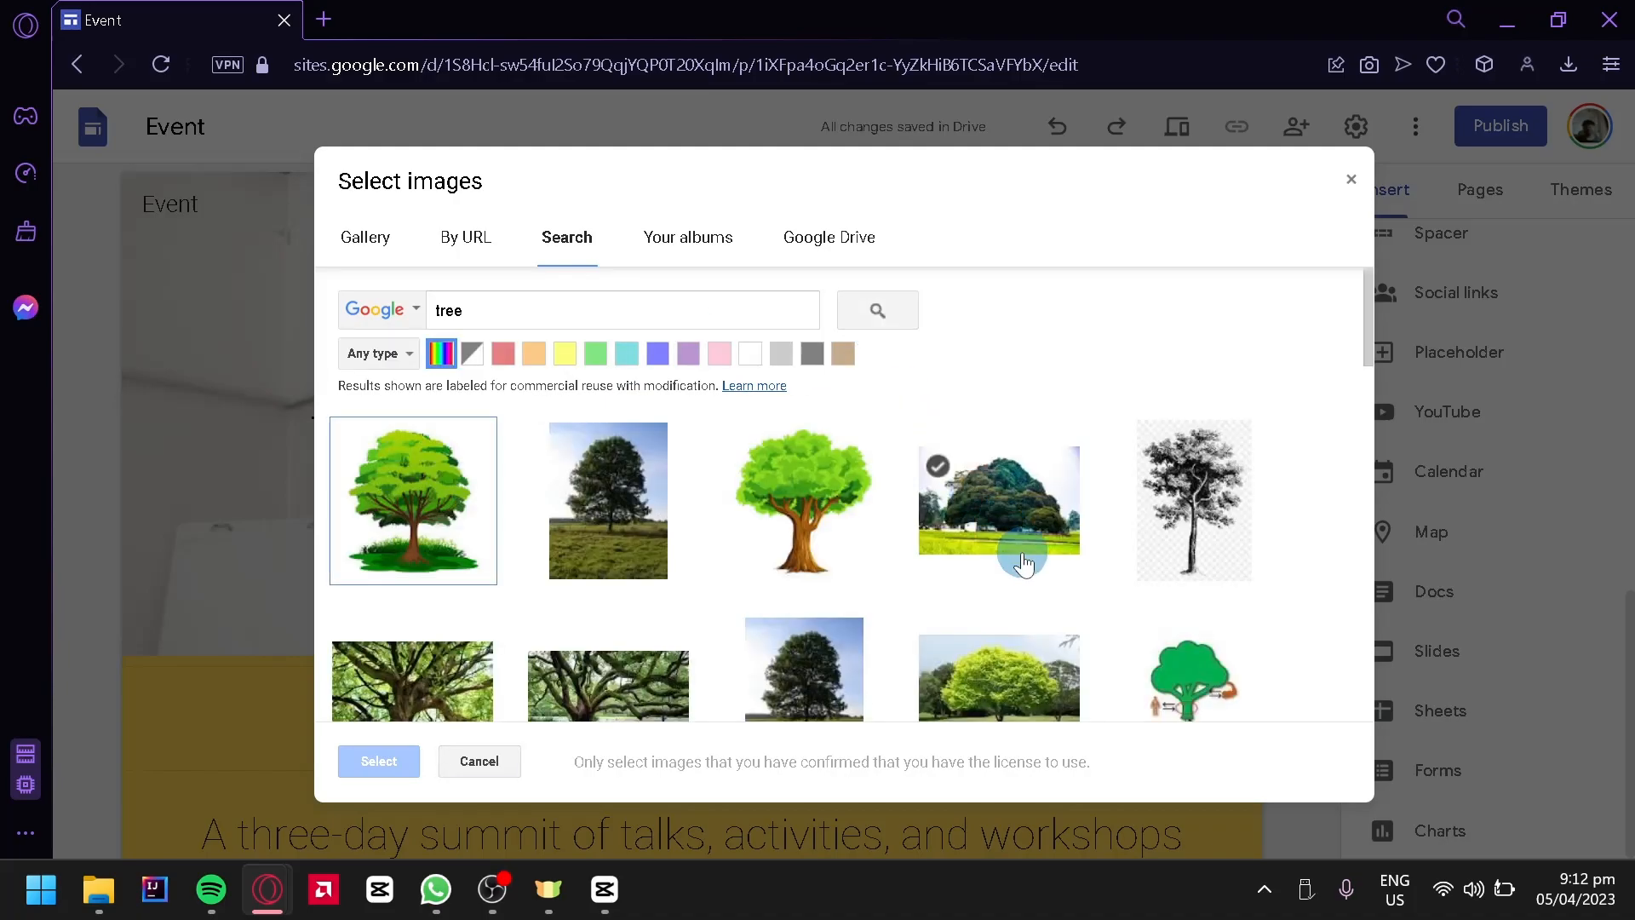
Set the photo of a row of green trees on a lawn as the header image
scroll(1026, 555, down, 4)
scroll(1056, 528, down, 2)
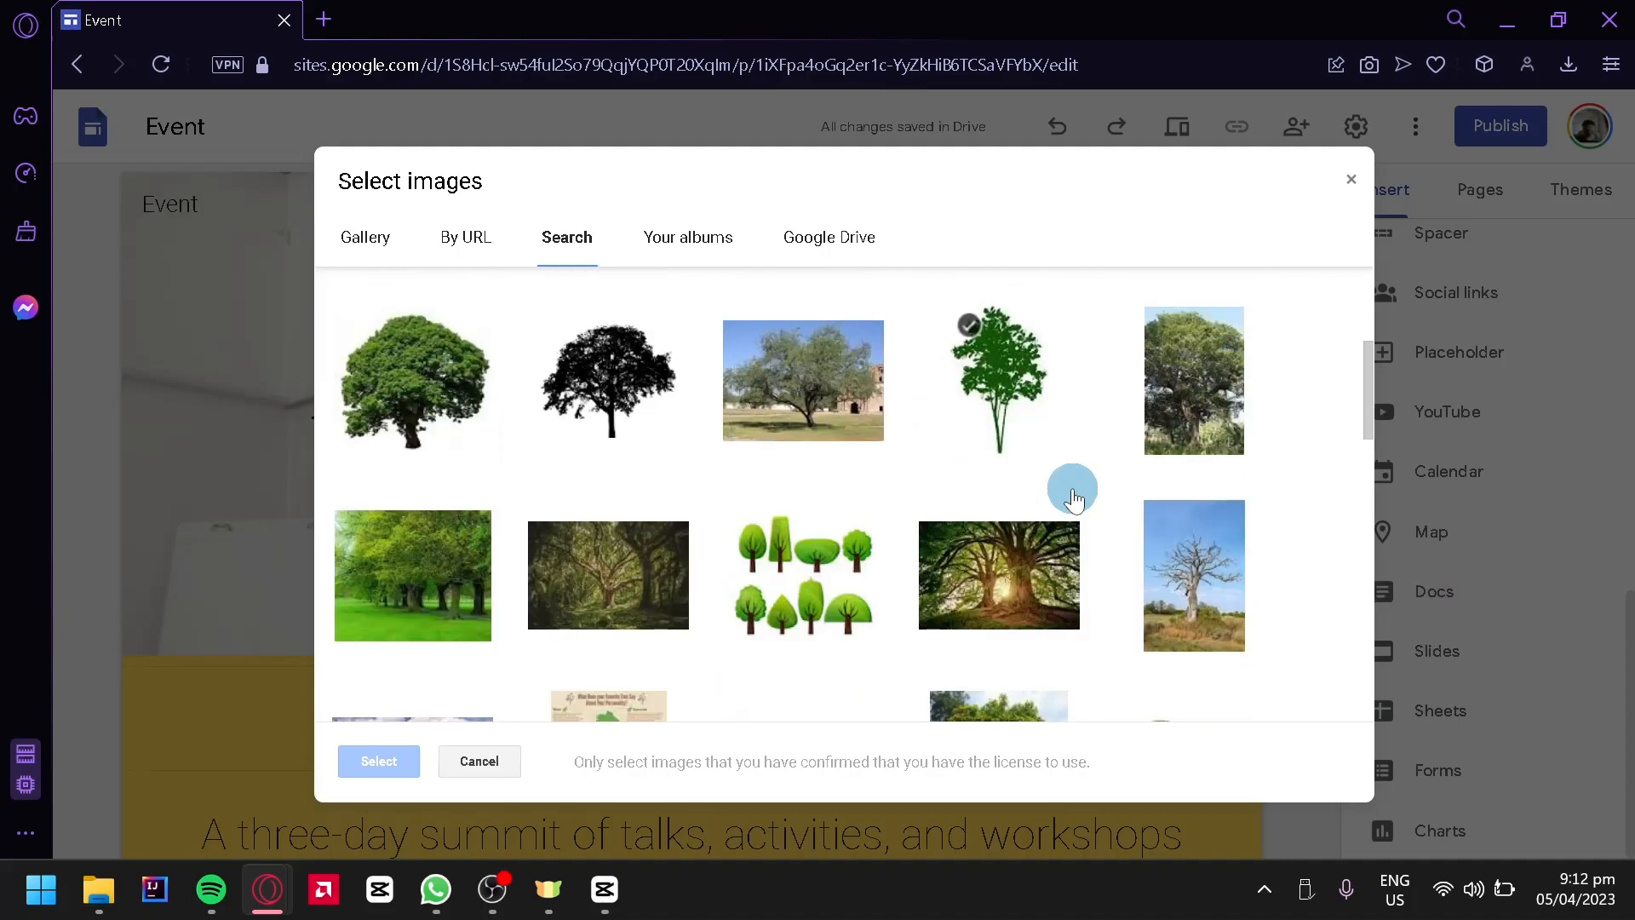
click(488, 599)
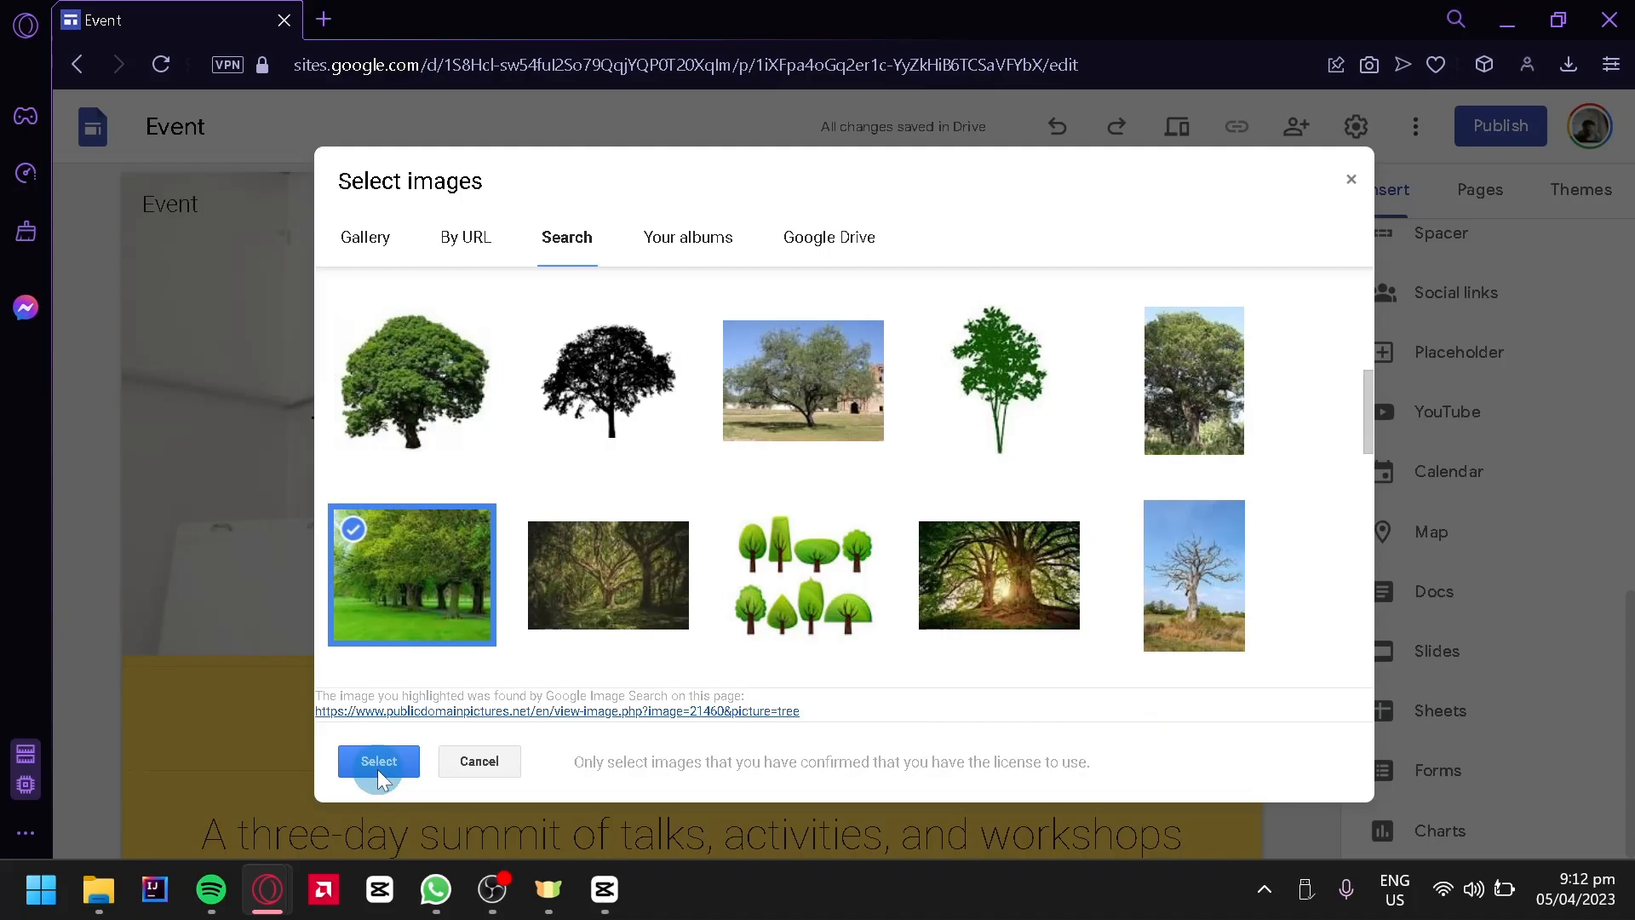
click(378, 761)
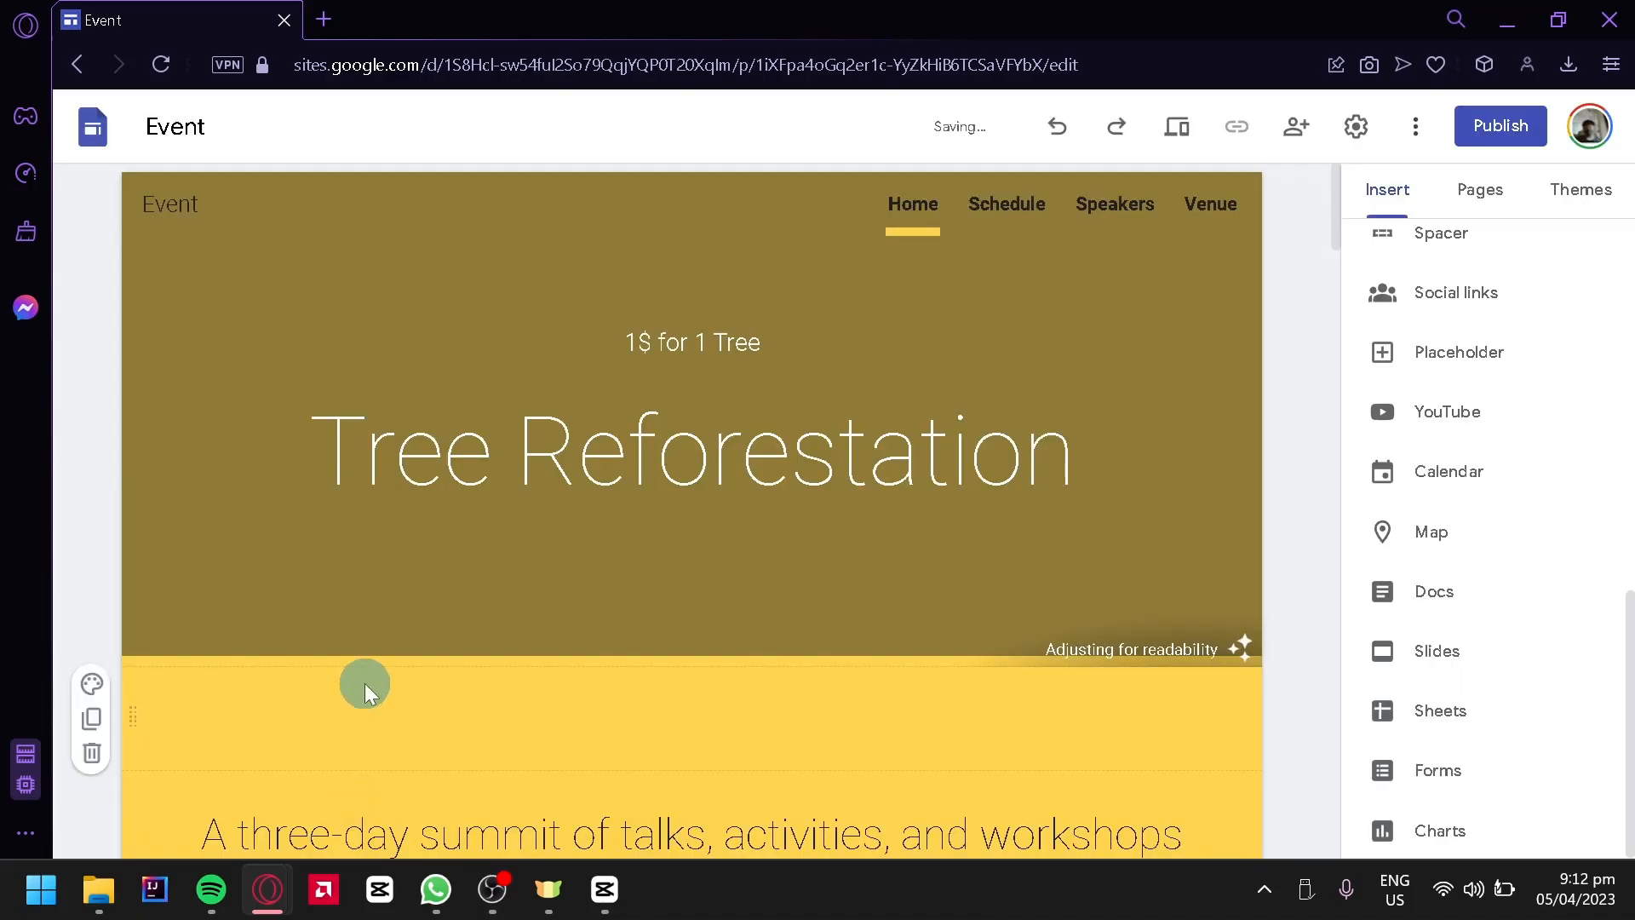
click(804, 439)
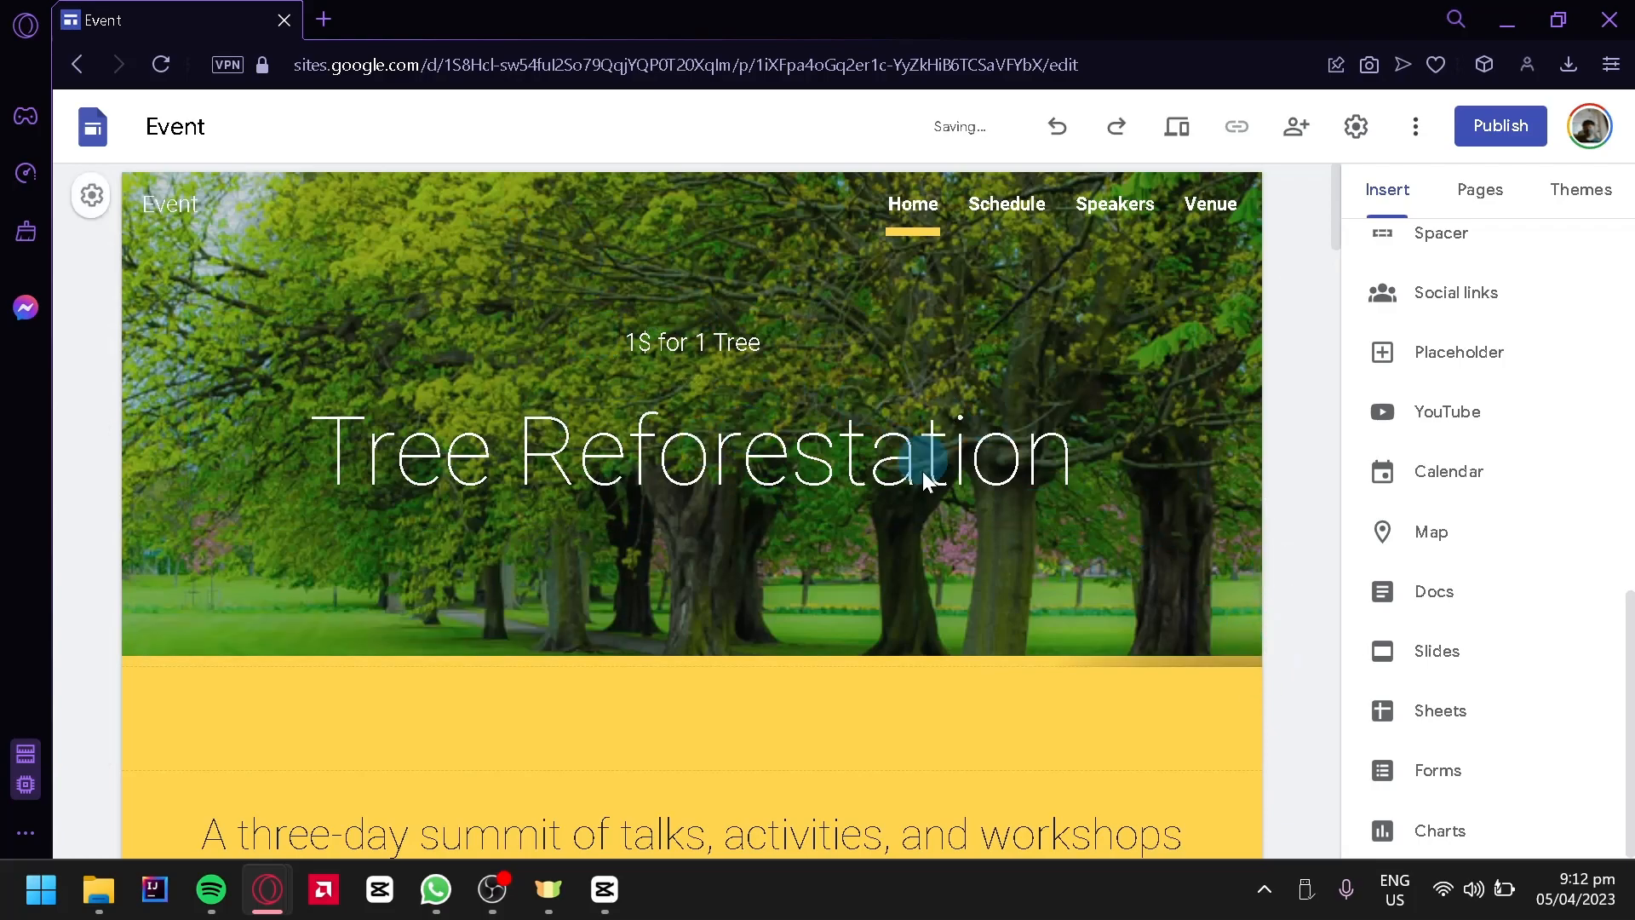
Review the home page's template sections, from the event summary and daily program through the speakers and venue
mouse_move(1337, 238)
mouse_down()
mouse_move(1346, 324)
mouse_move(1344, 259)
mouse_up()
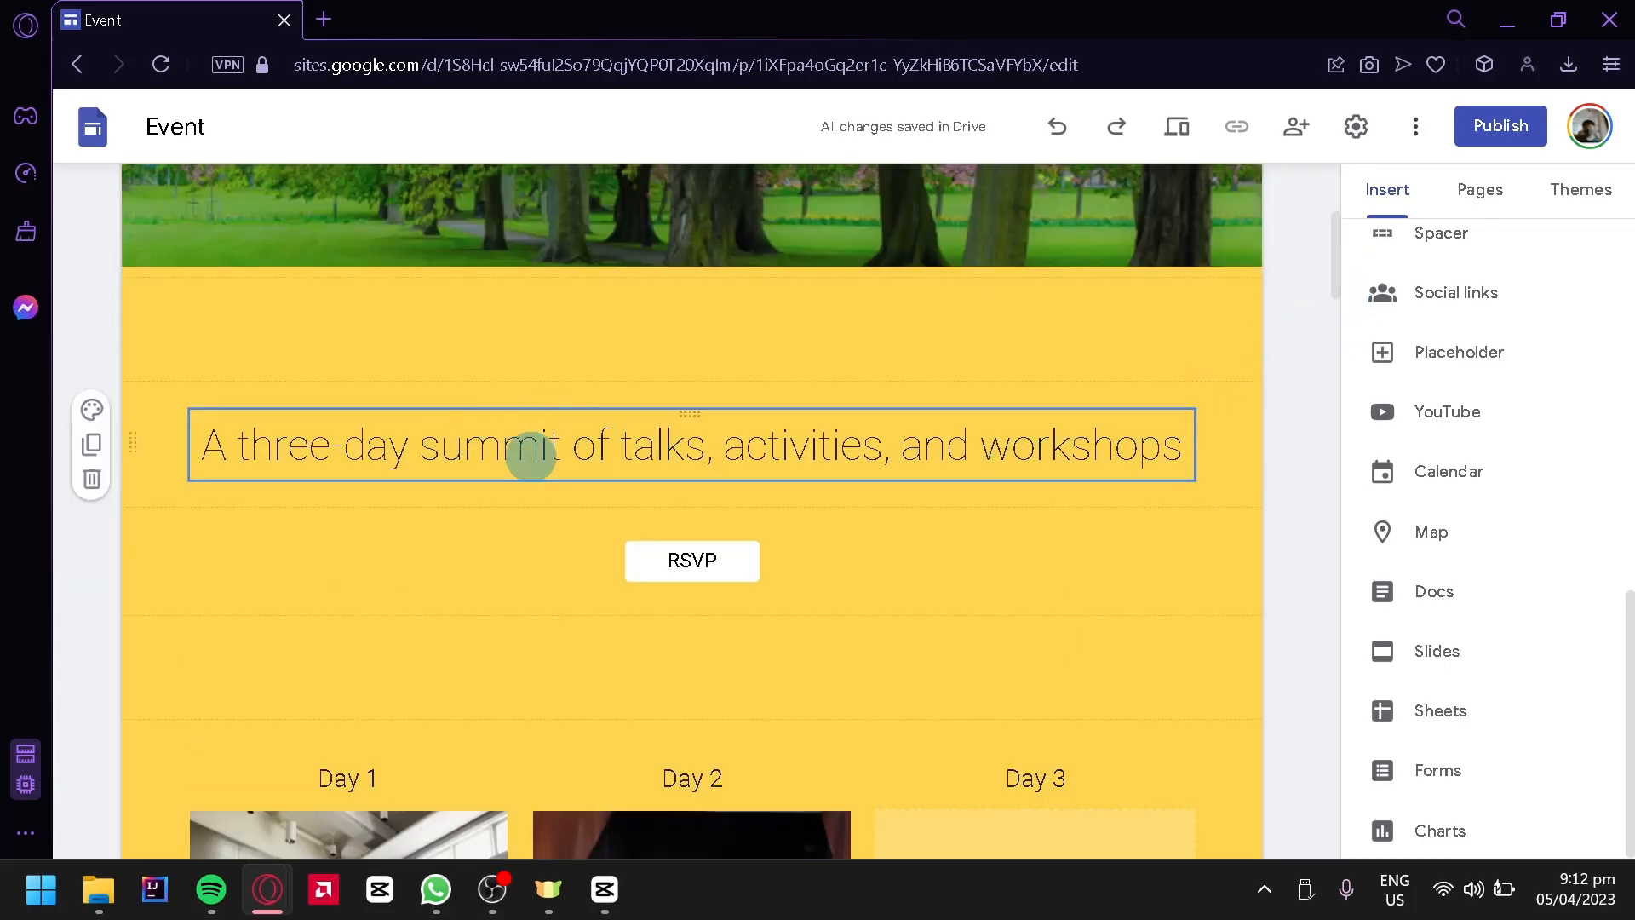
scroll(778, 601, down, 12)
scroll(743, 622, down, 12)
scroll(748, 610, up, 8)
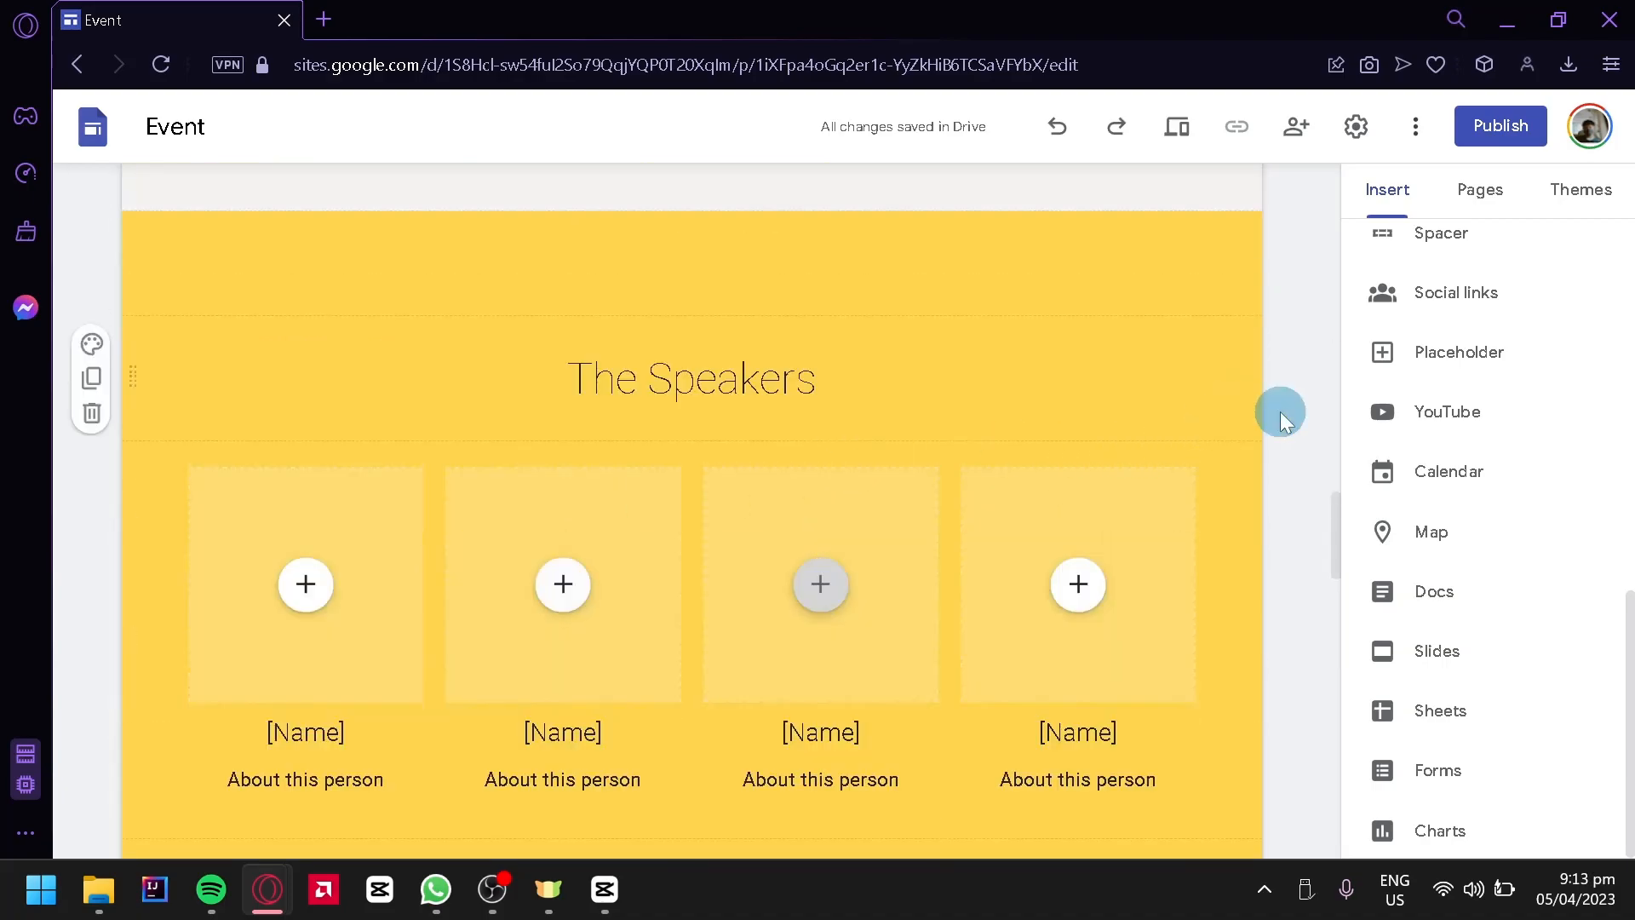
scroll(1592, 447, up, 10)
scroll(877, 464, down, 3)
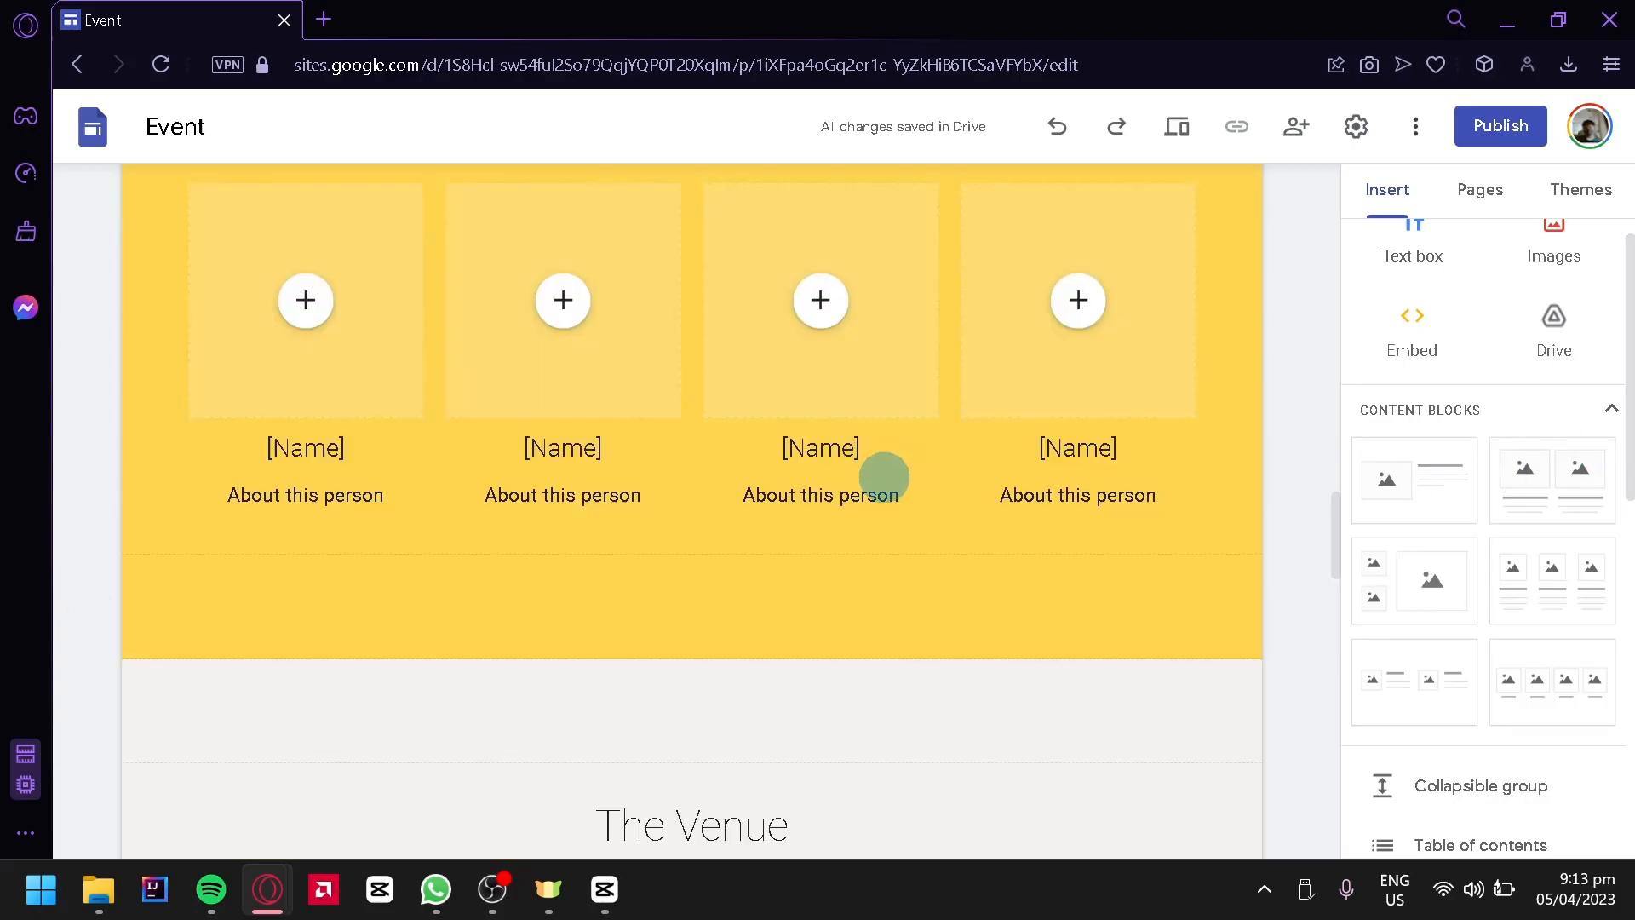
scroll(883, 477, down, 8)
scroll(887, 479, down, 8)
scroll(887, 482, up, 20)
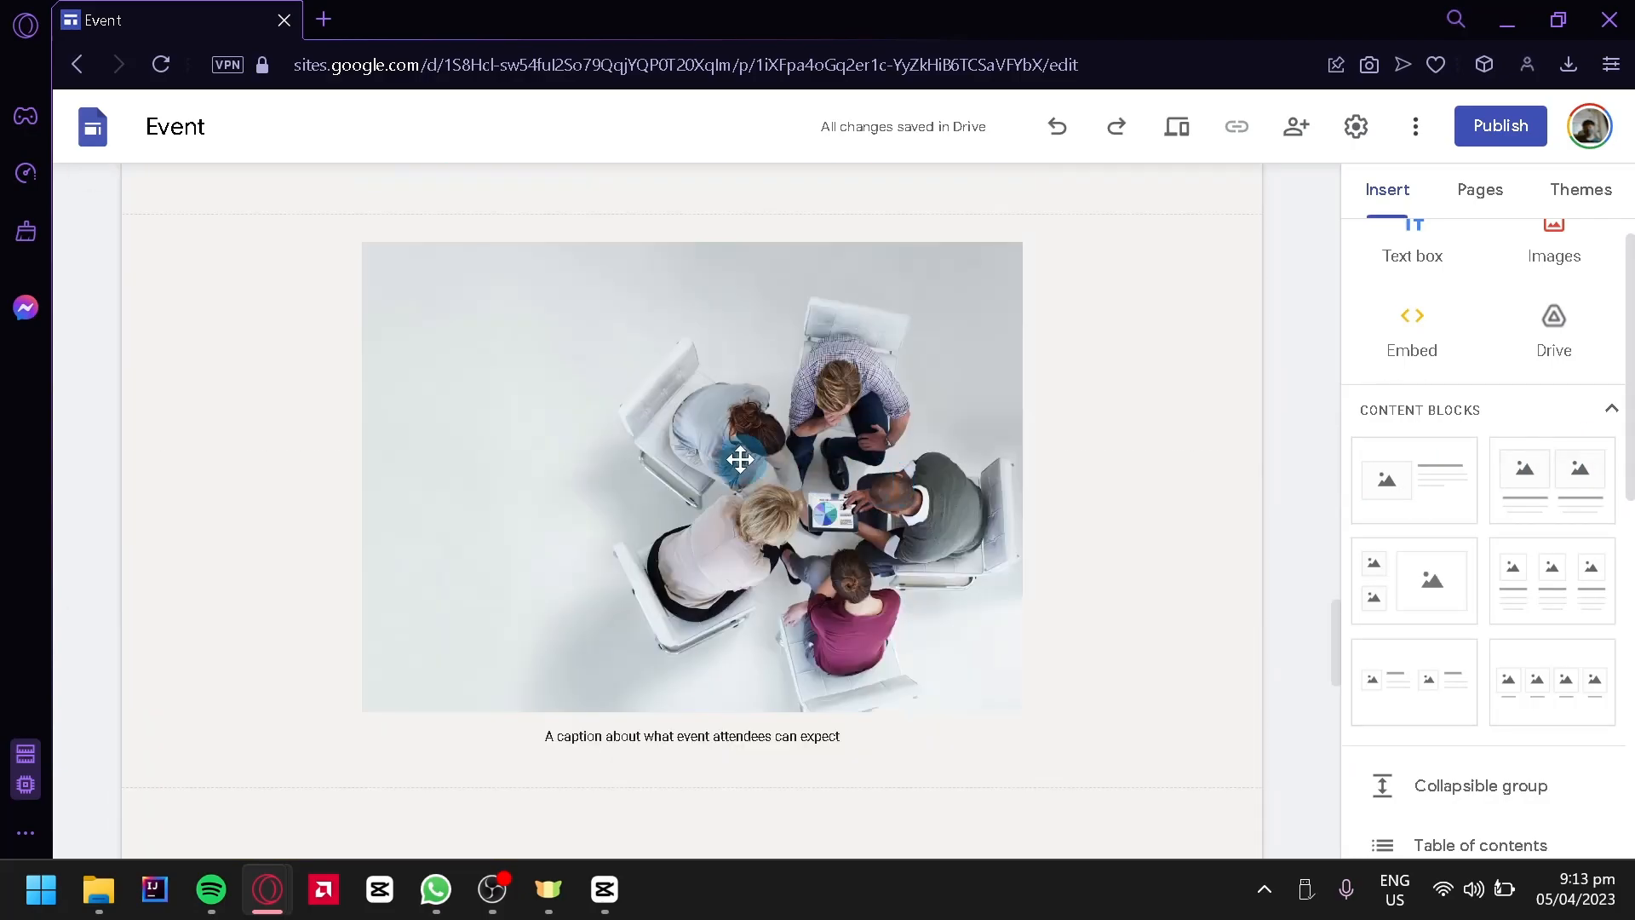
scroll(783, 460, up, 15)
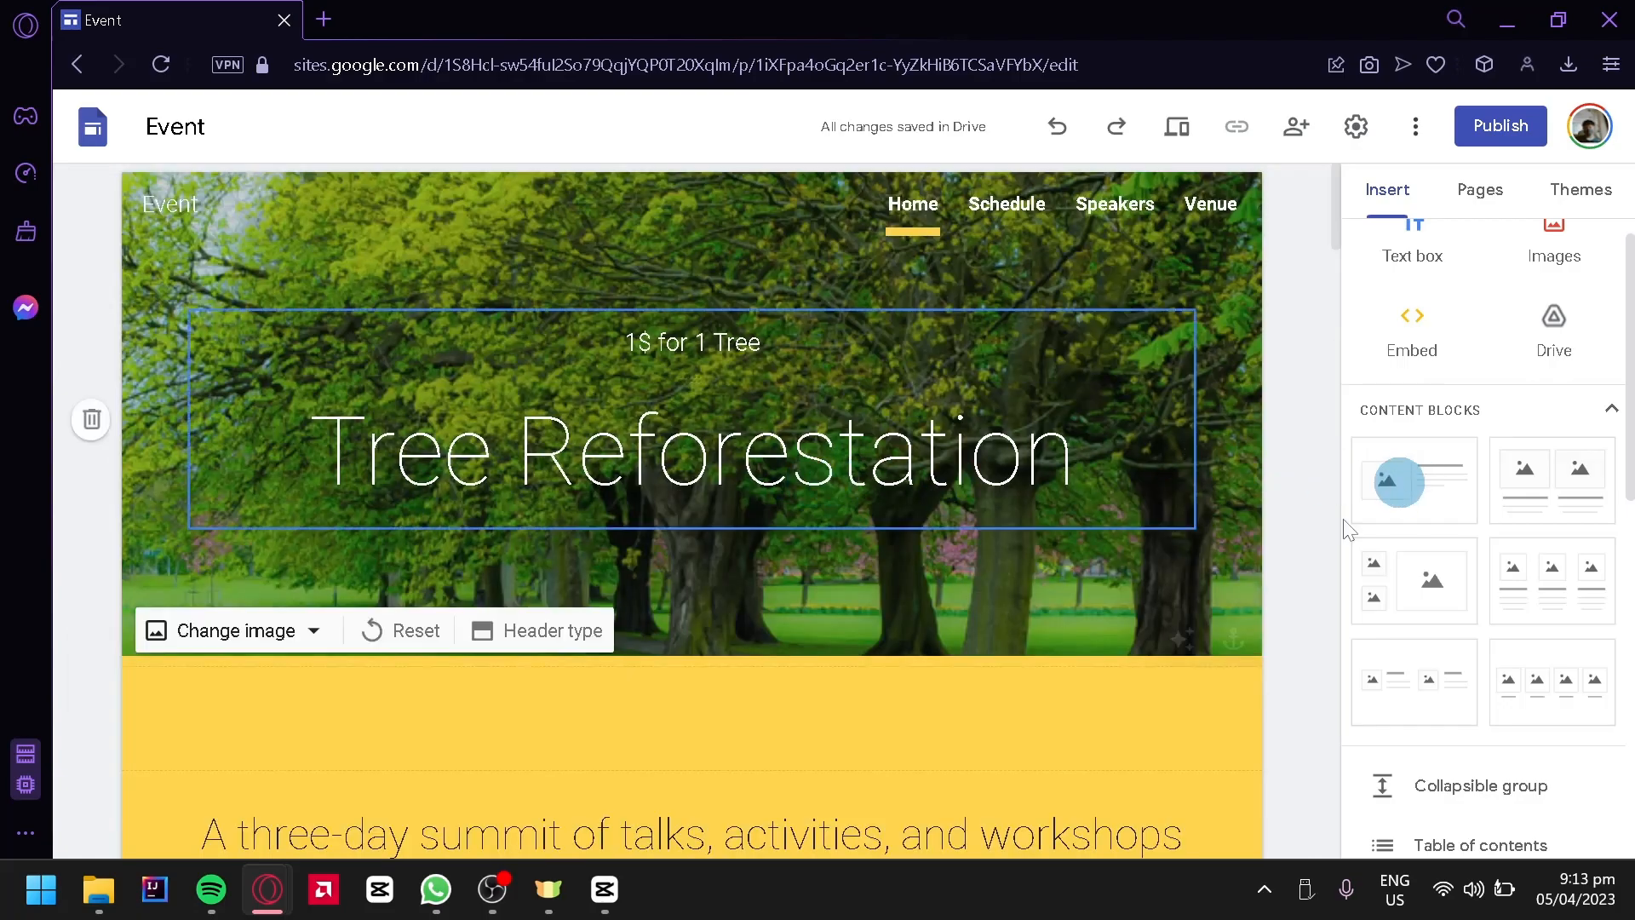
scroll(971, 536, down, 4)
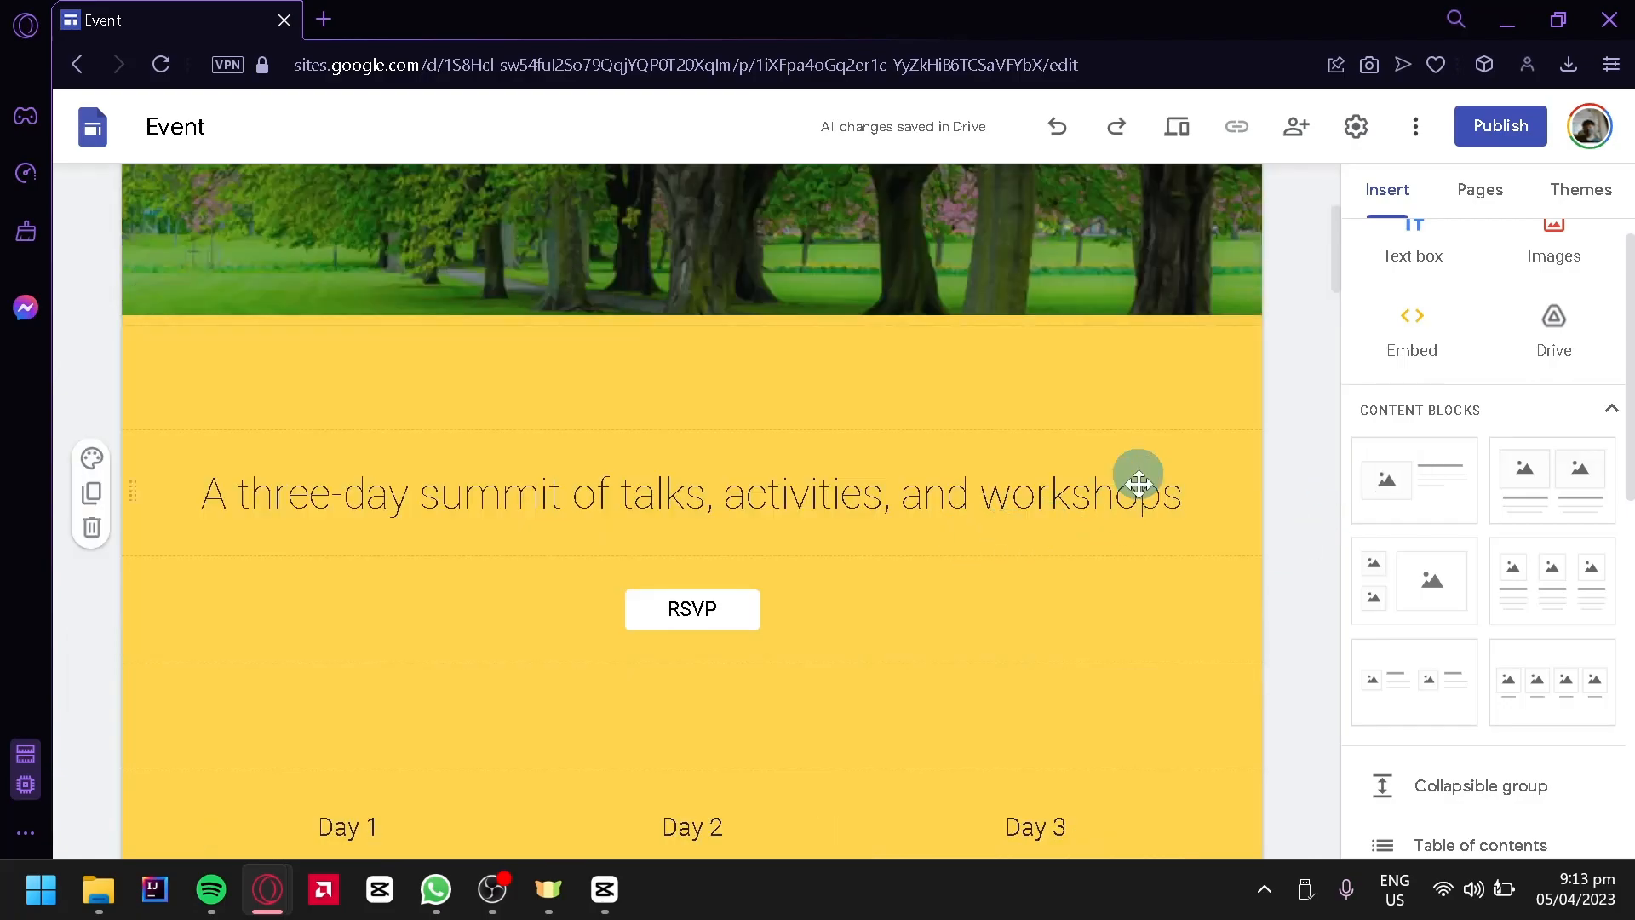
Start inserting an image on the home page by searching Google Images for "treee"
scroll(1460, 493, up, 1)
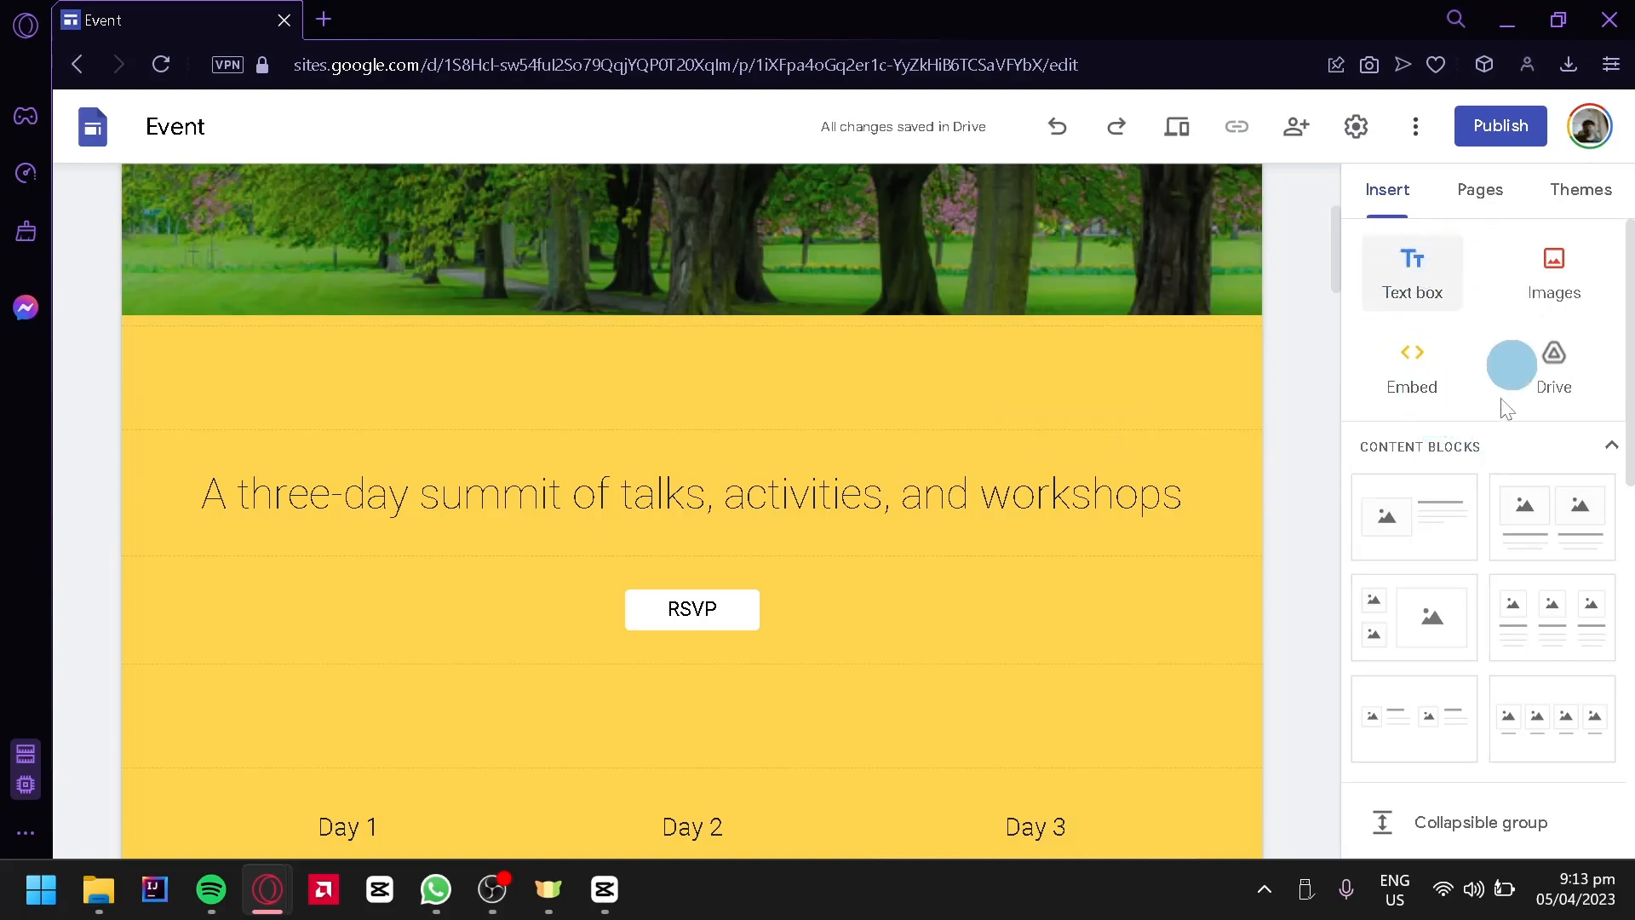
click(1539, 273)
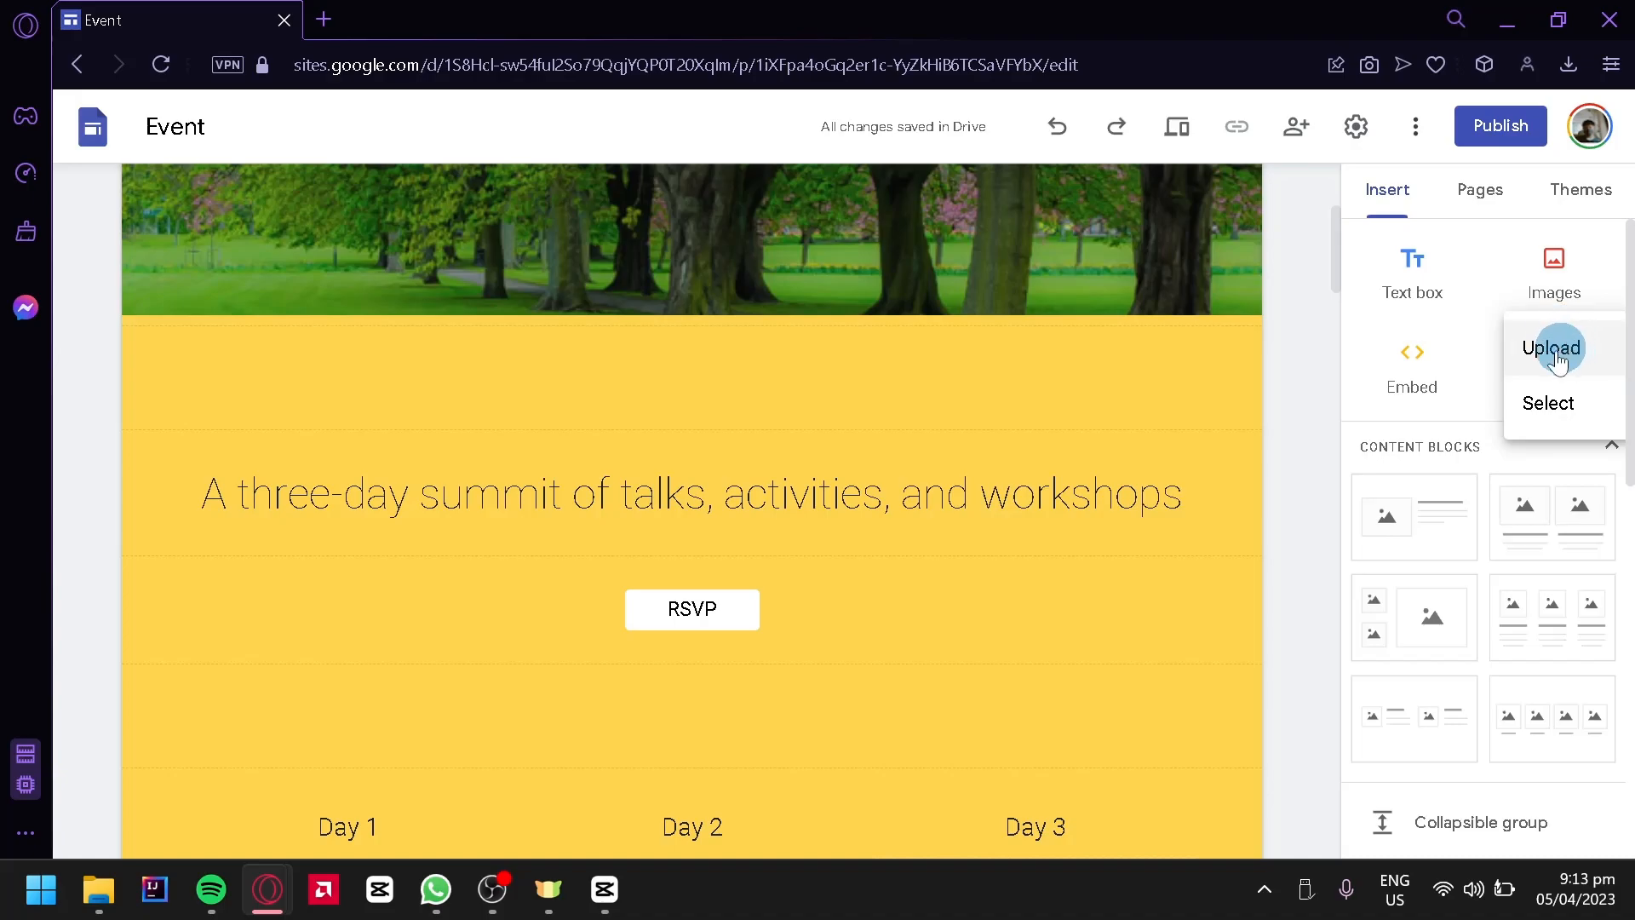
click(1551, 405)
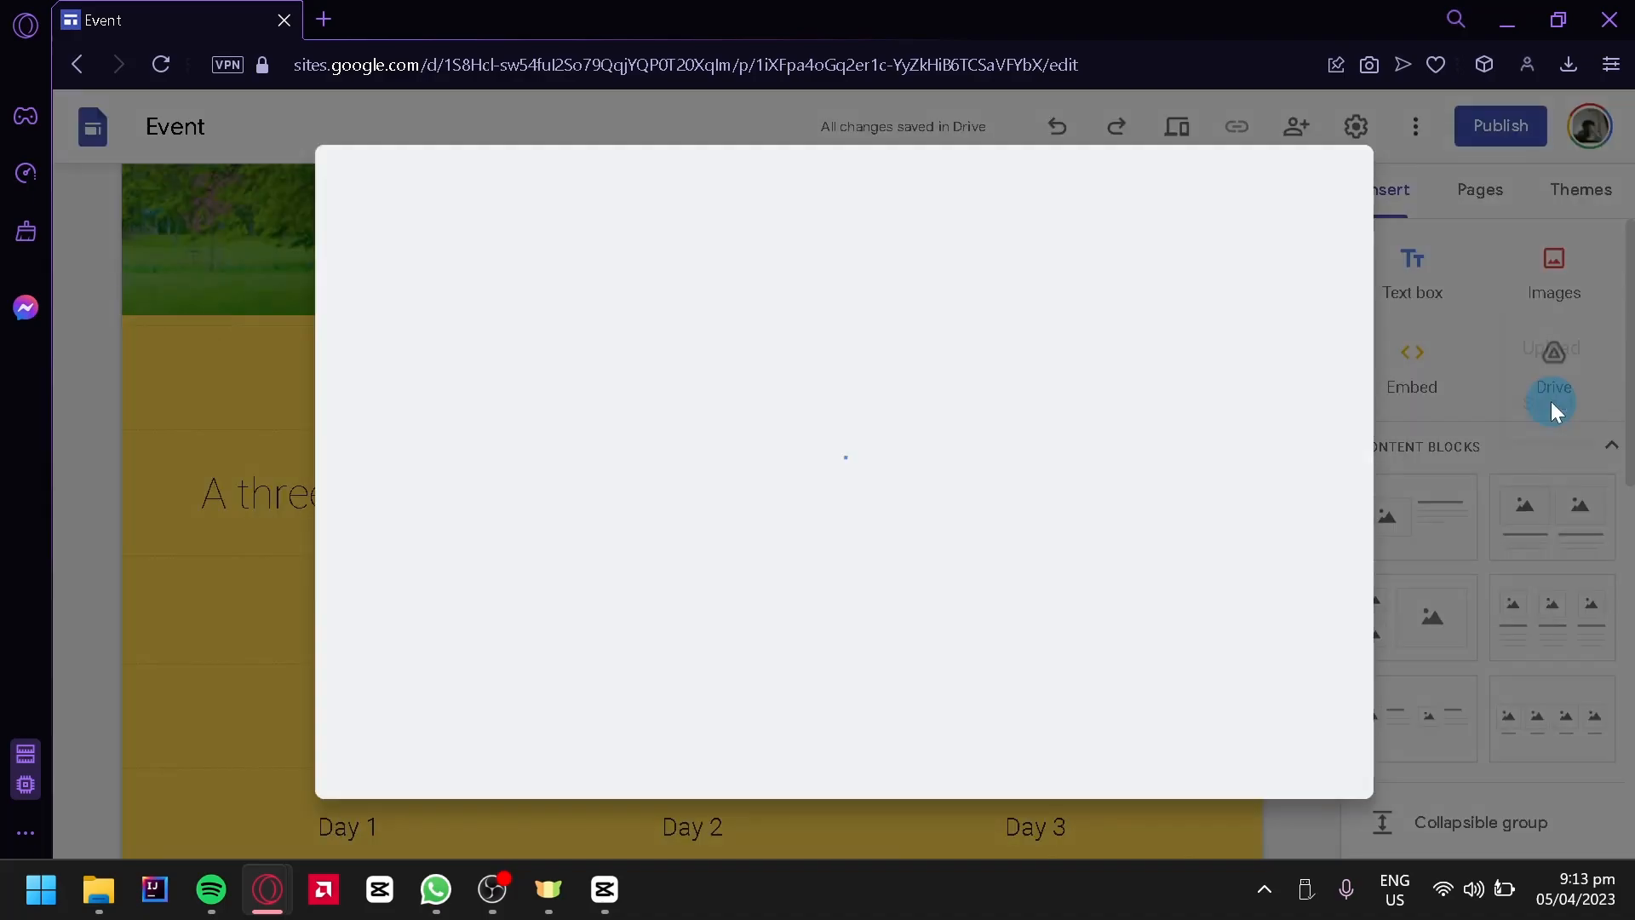
click(521, 258)
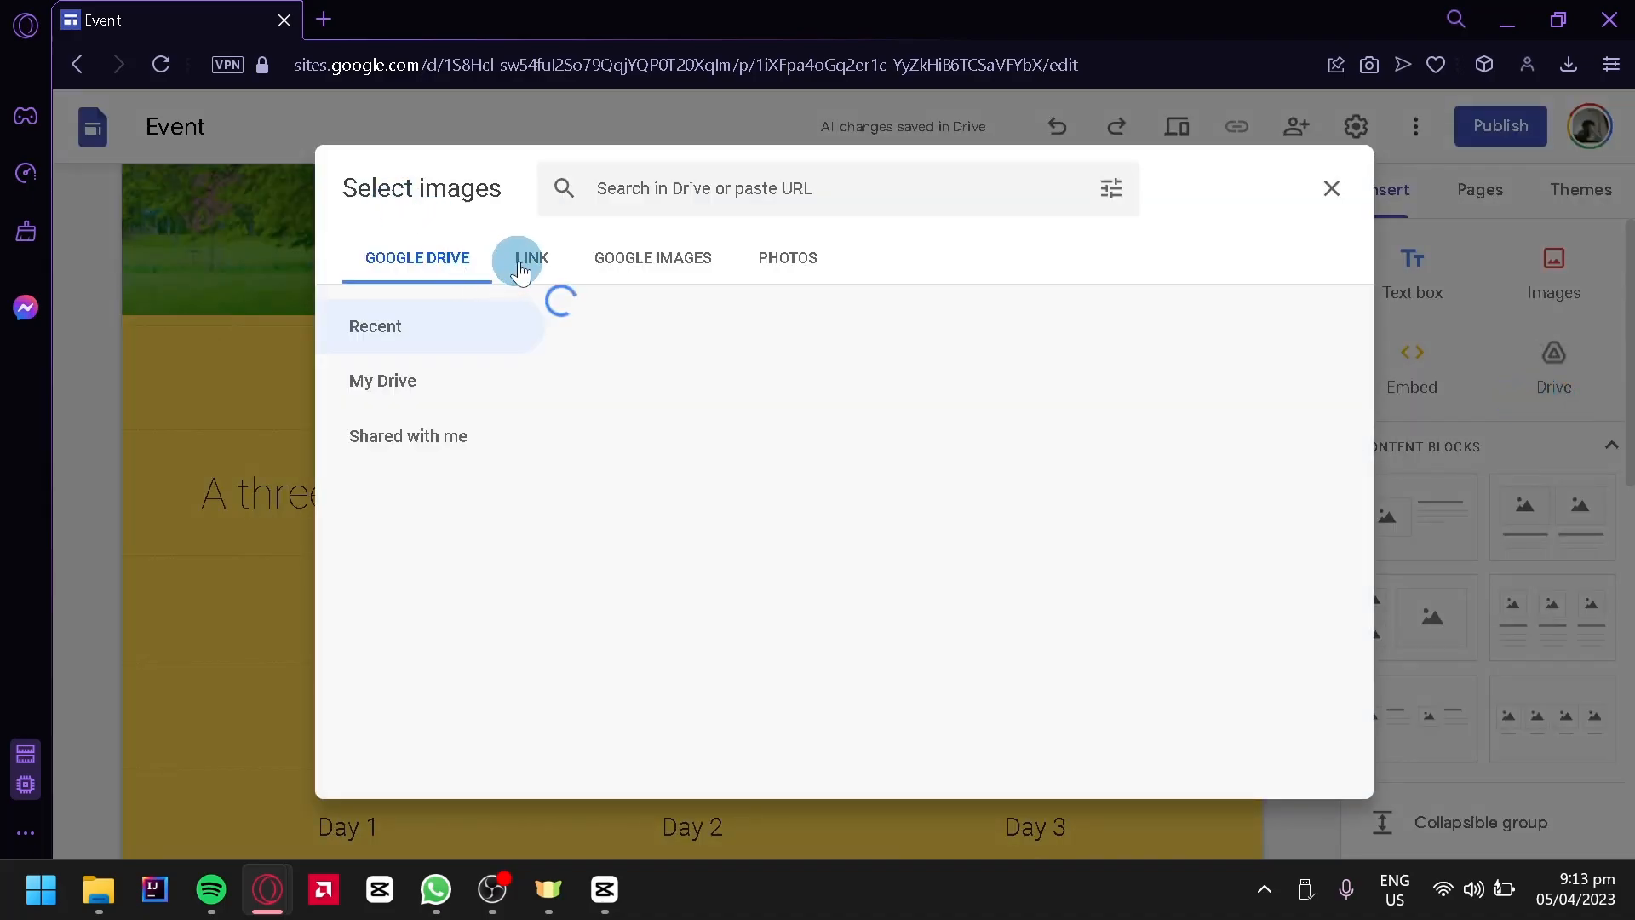
click(619, 271)
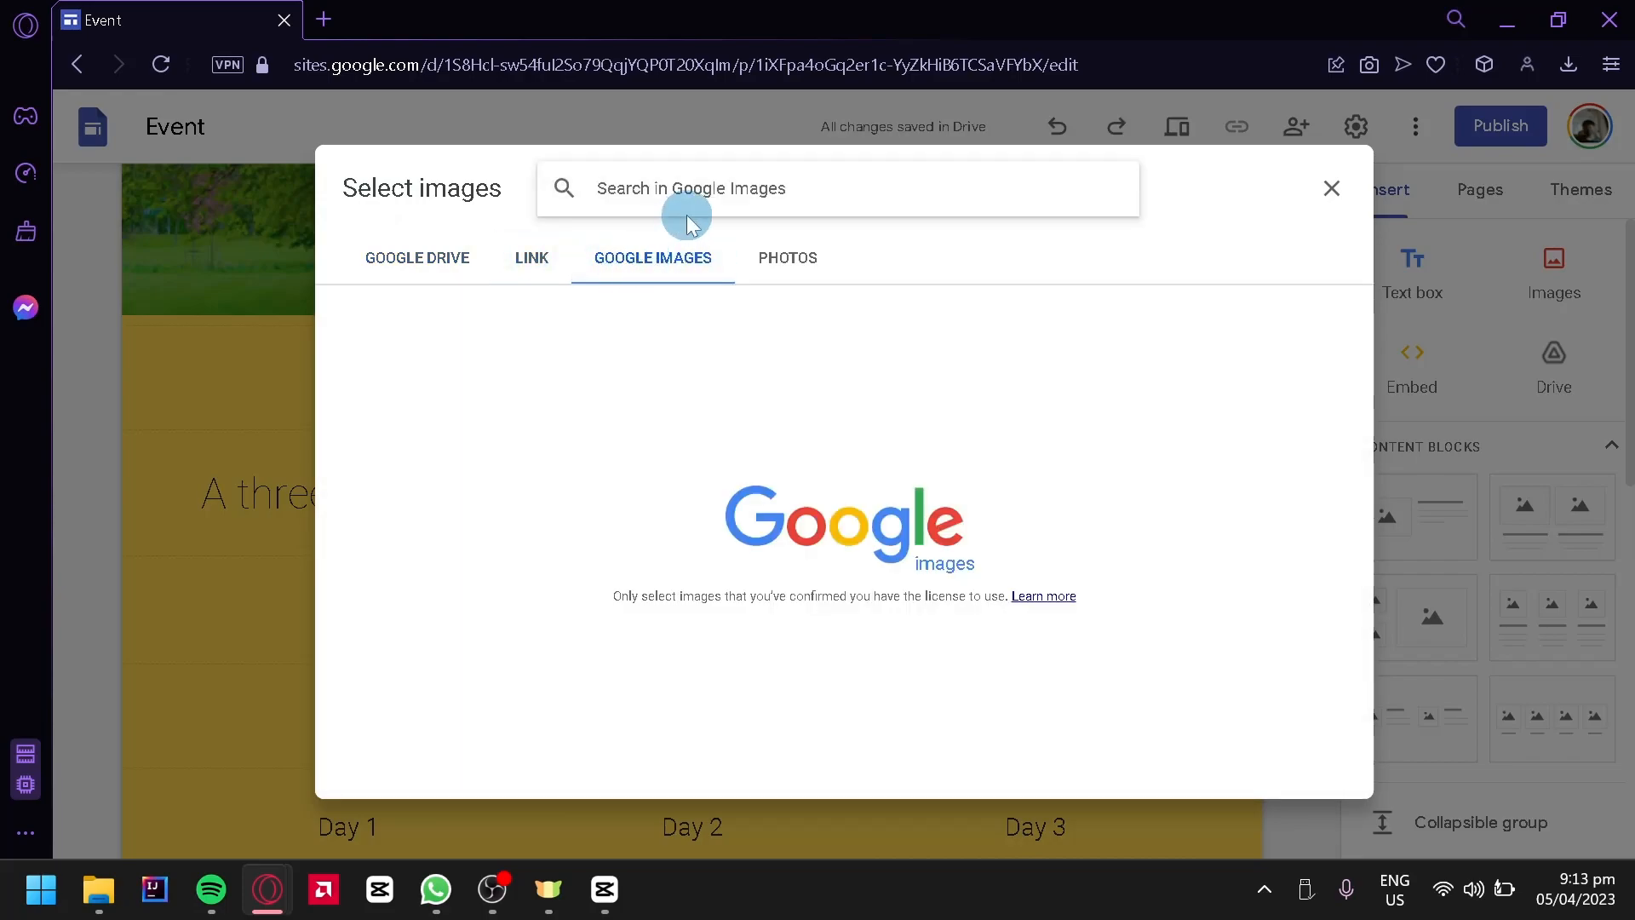
click(688, 185)
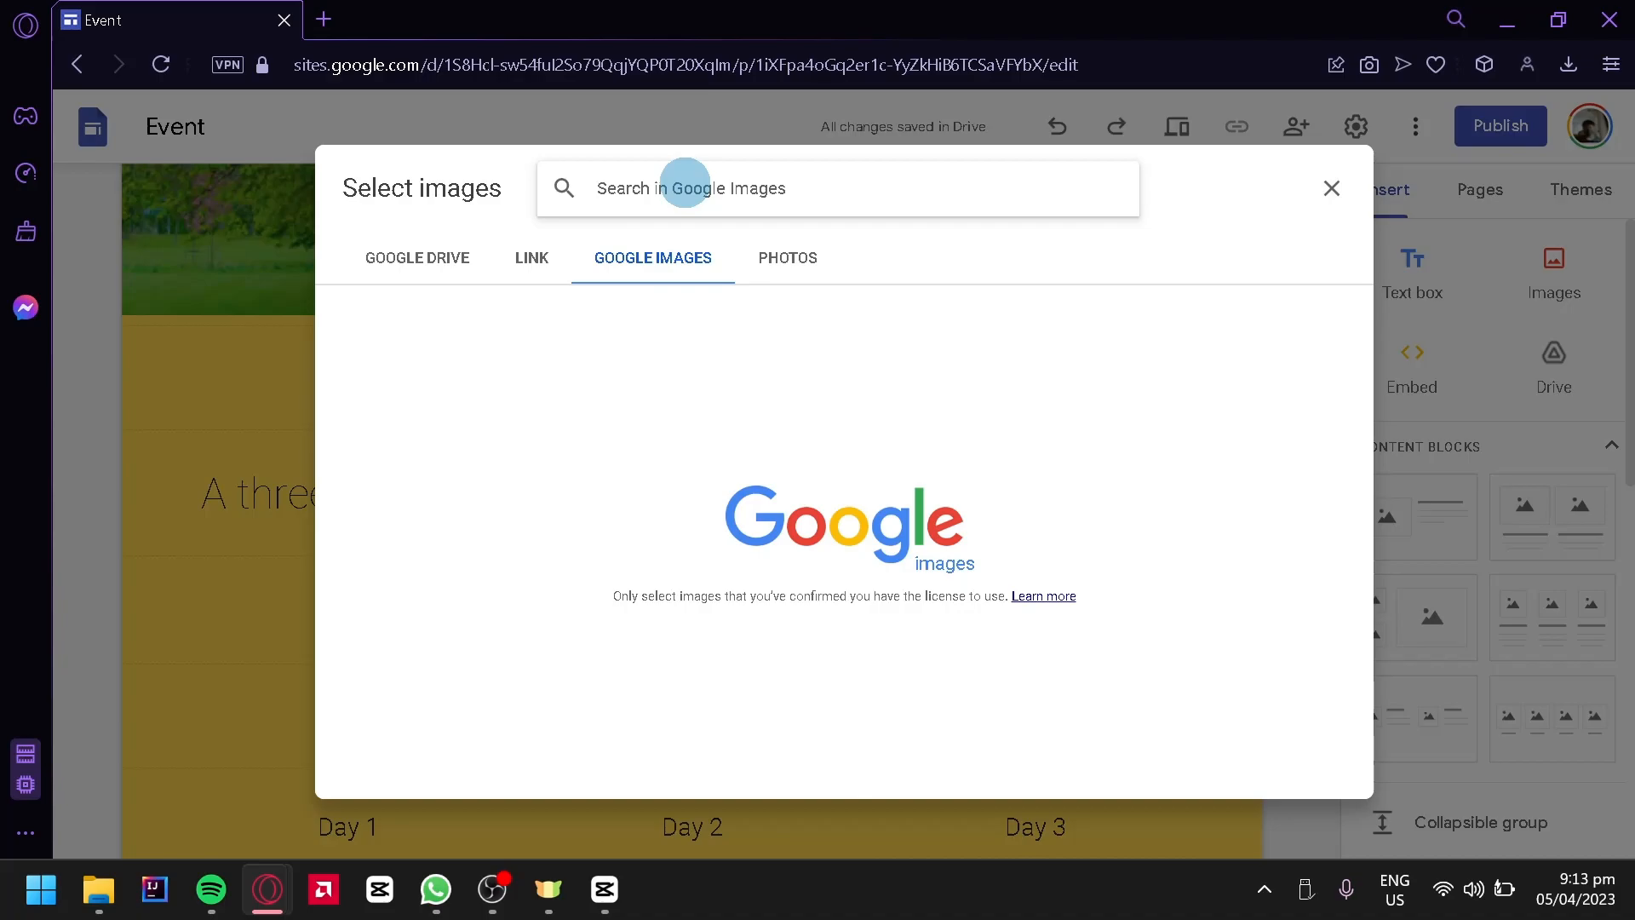
text(treee)
key(Return)
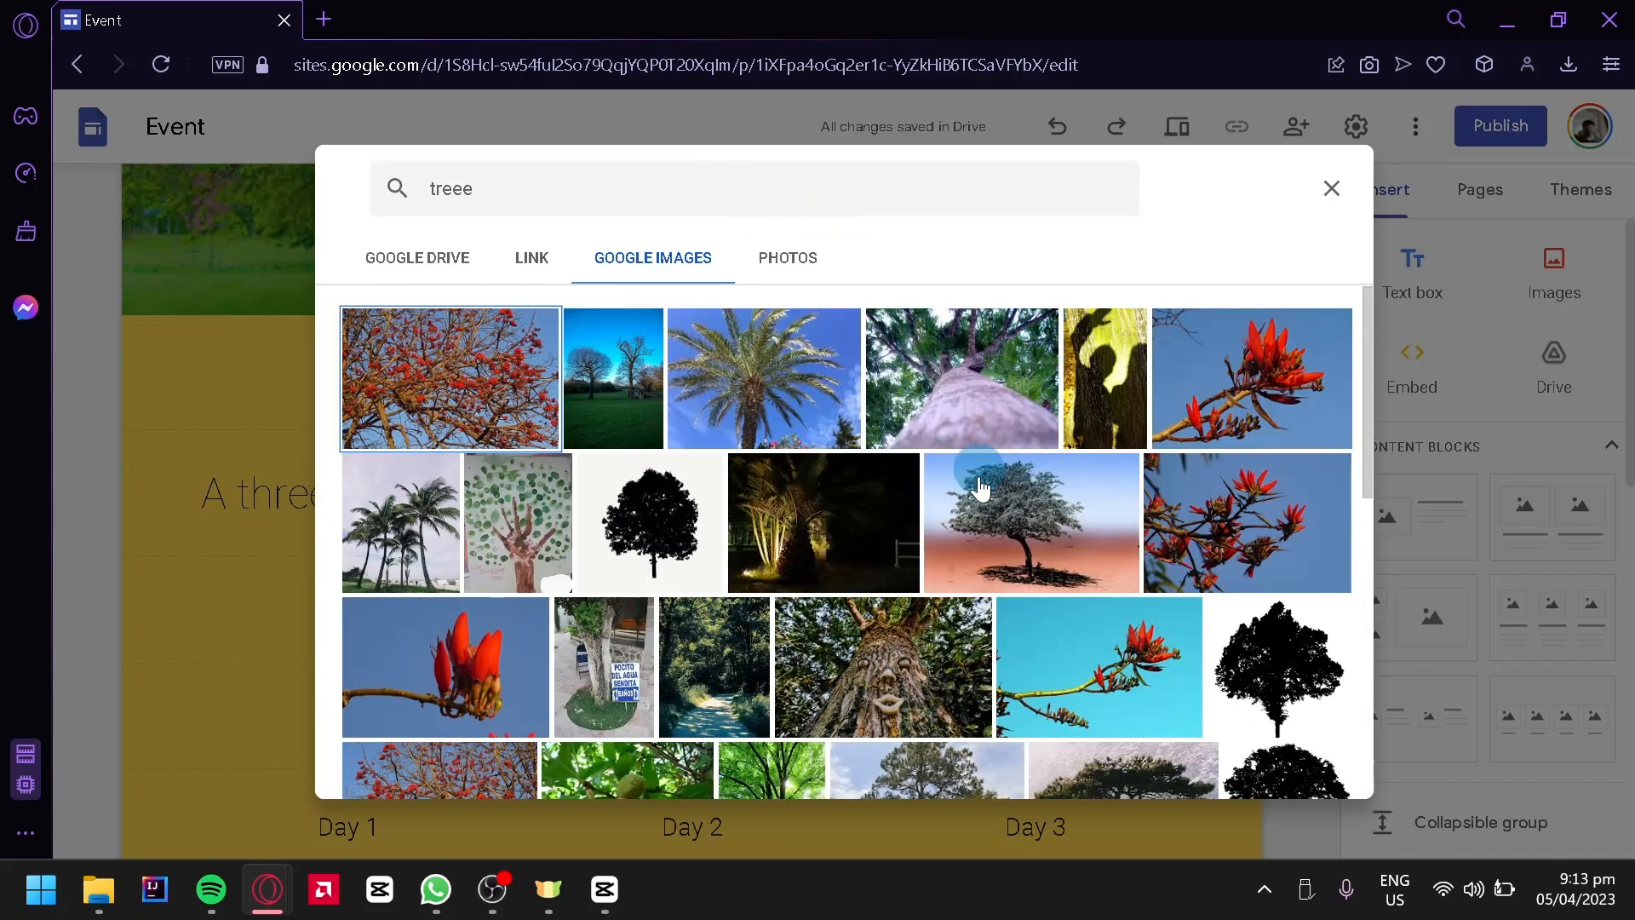
Insert the upright photo of a tall green tree in front of yellowish woodland on the page
scroll(1011, 560, down, 4)
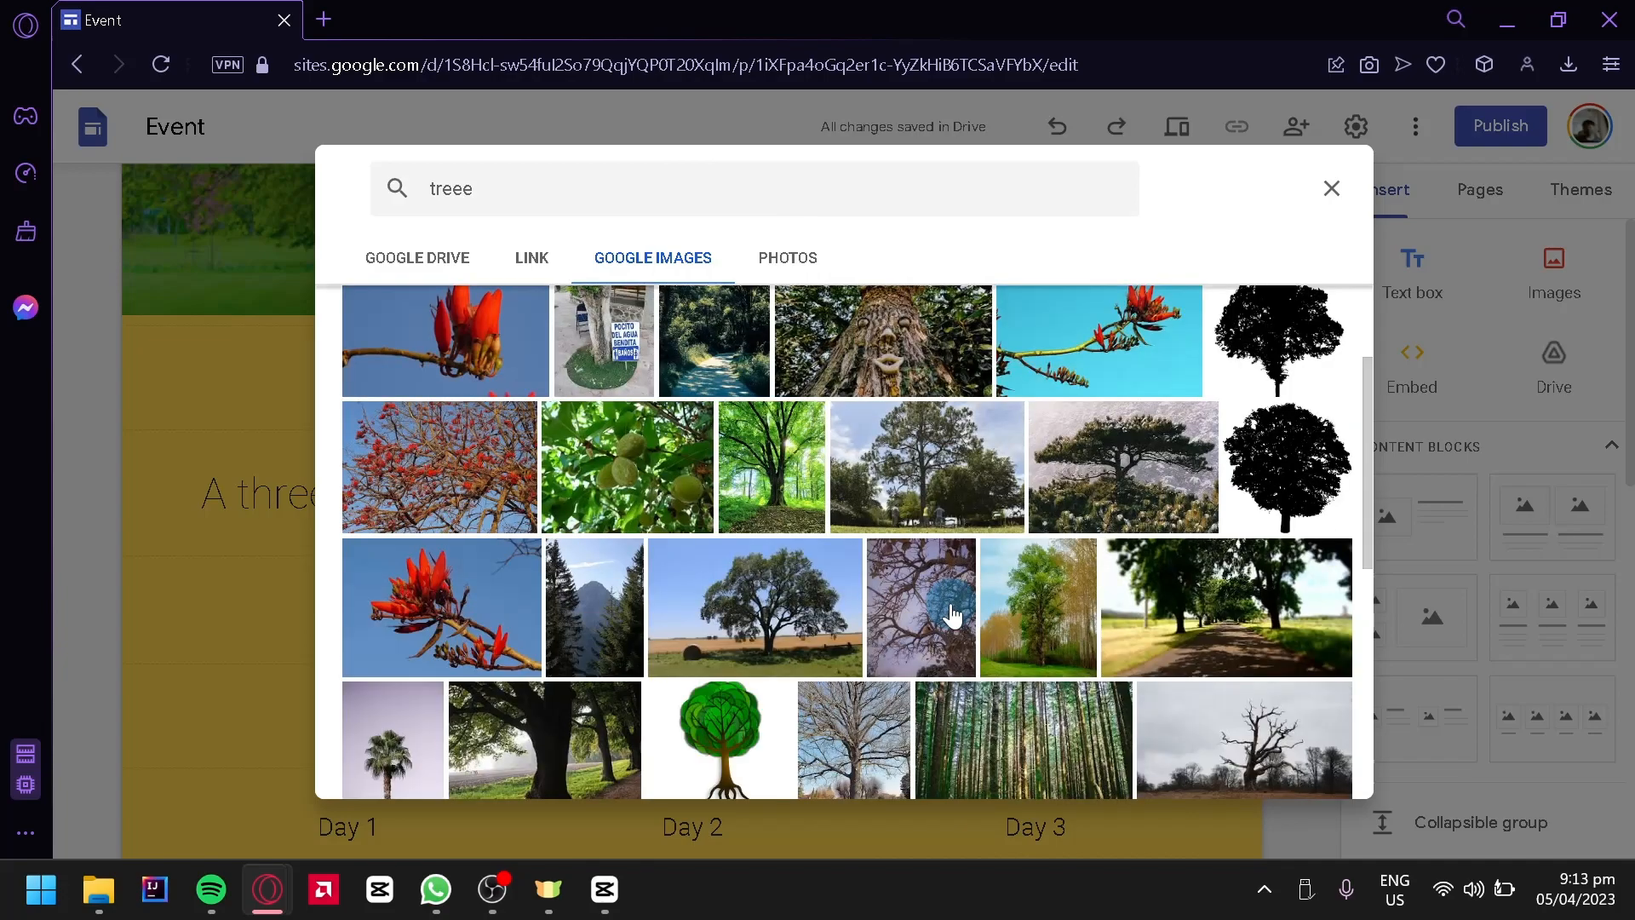
click(1035, 617)
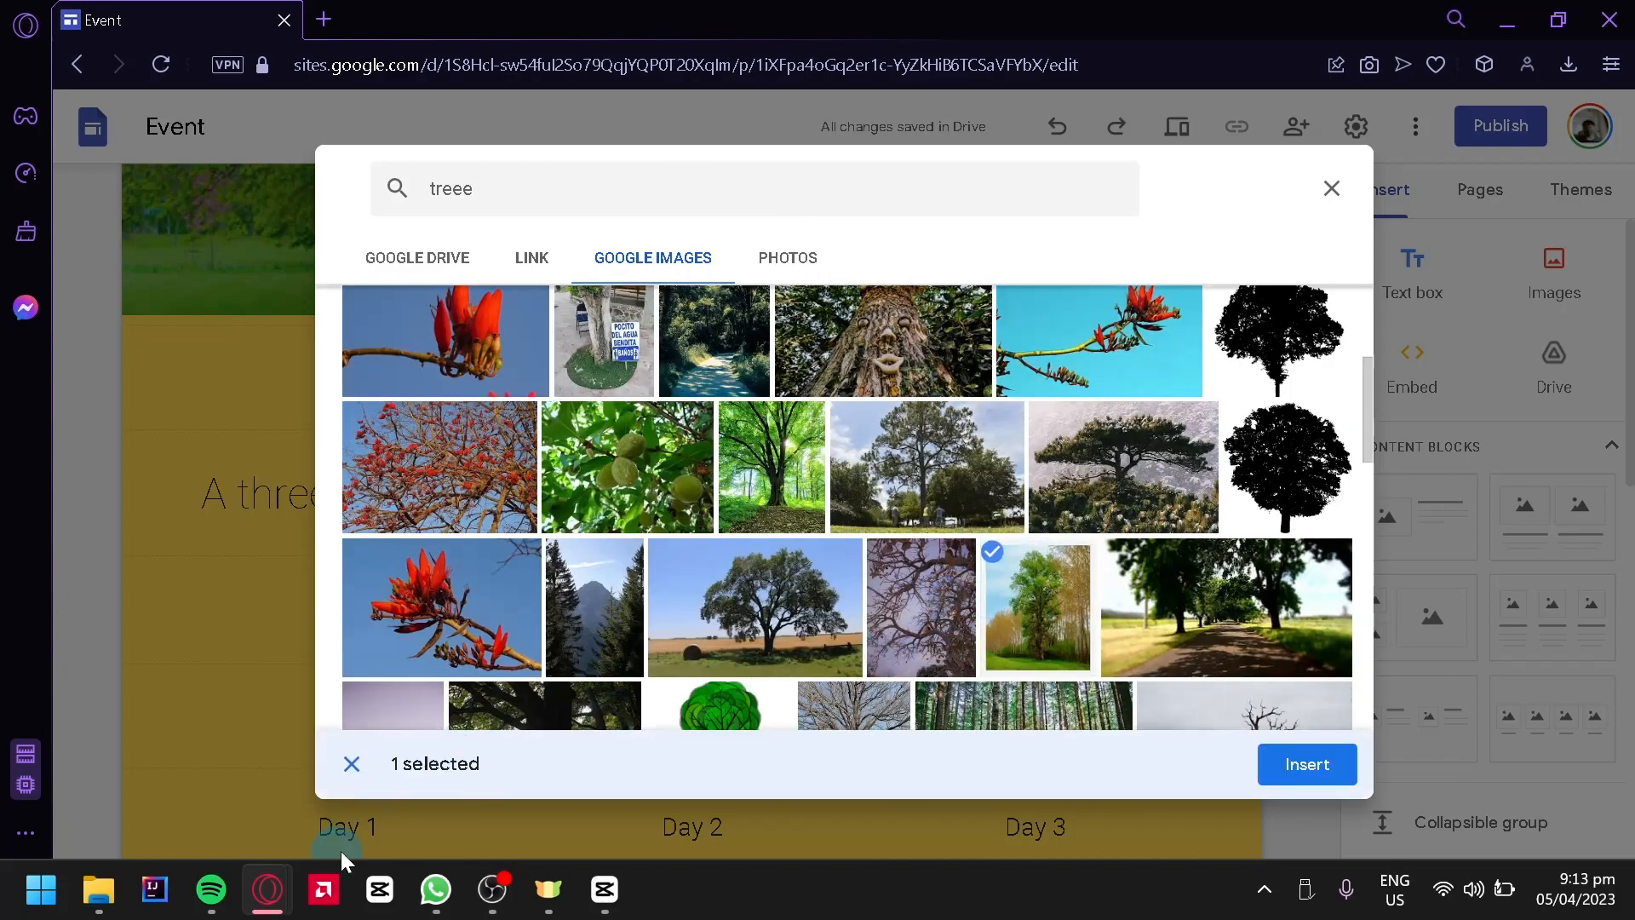
click(1309, 766)
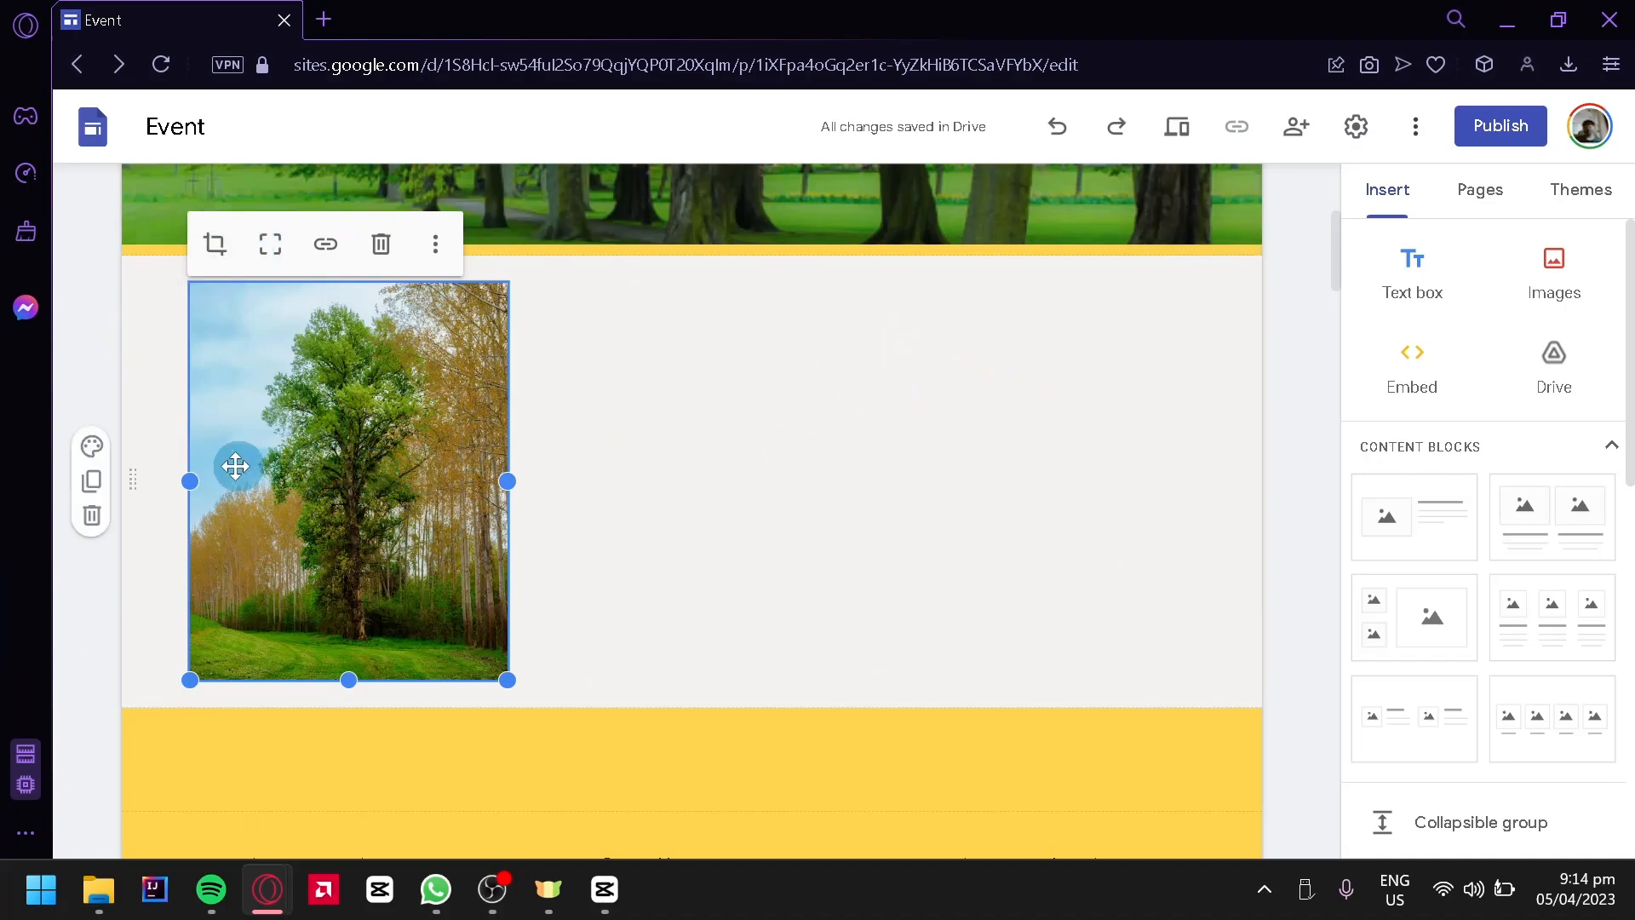
Set the section color behind the inserted tree photo to Style 3
click(92, 450)
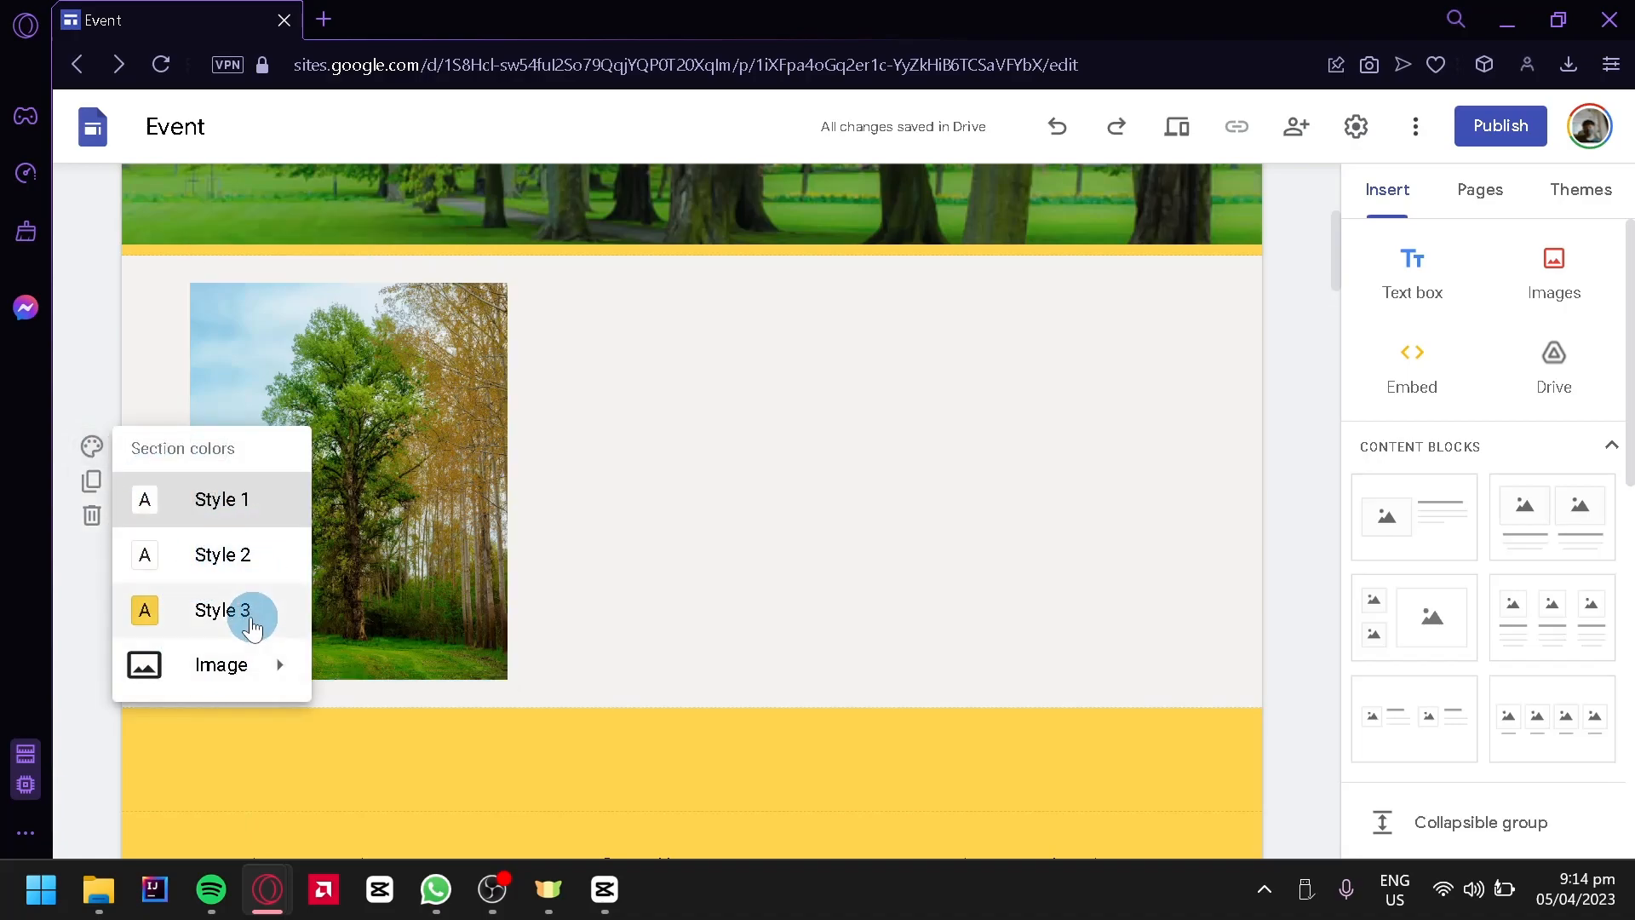
click(247, 615)
Examine the additional editing options available for the inserted tree photo
click(358, 482)
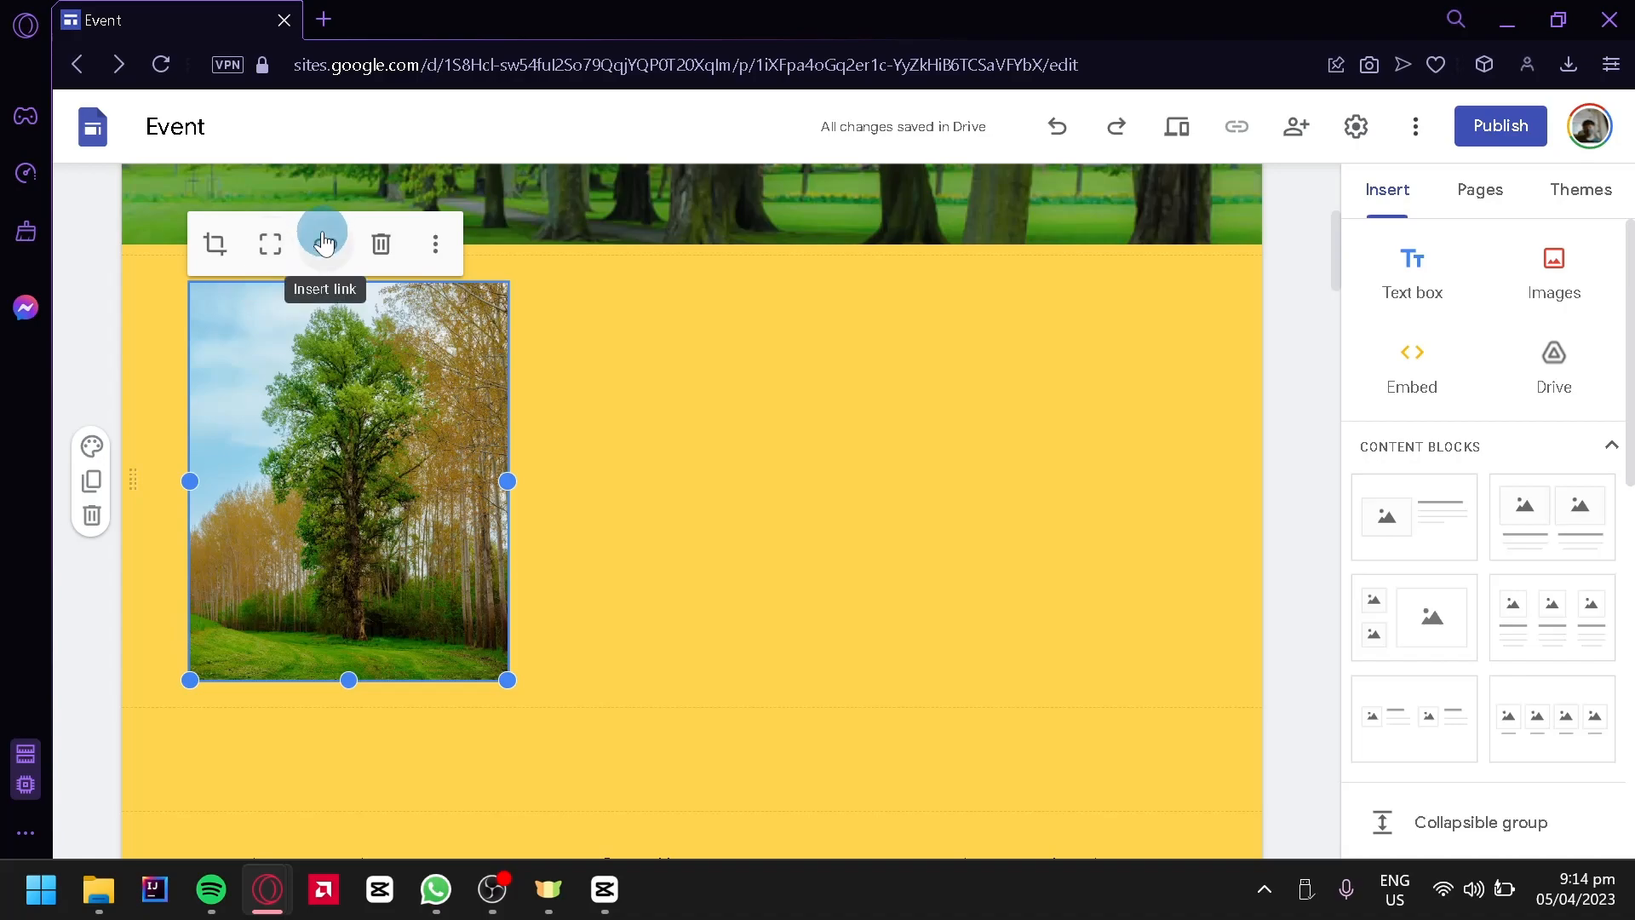
click(434, 247)
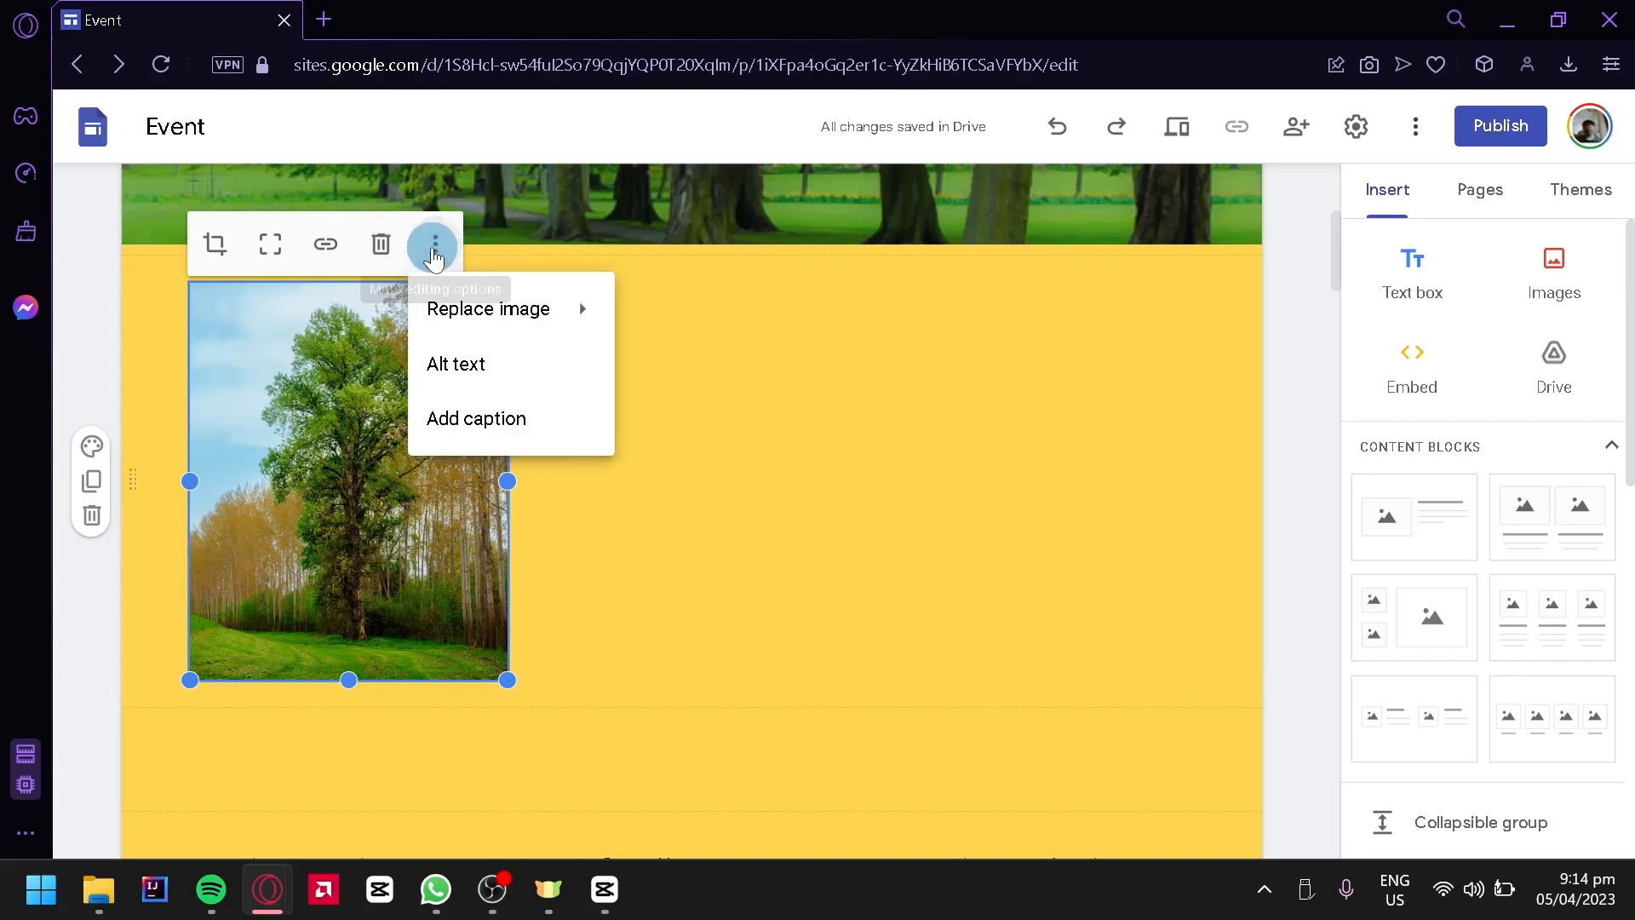
click(468, 326)
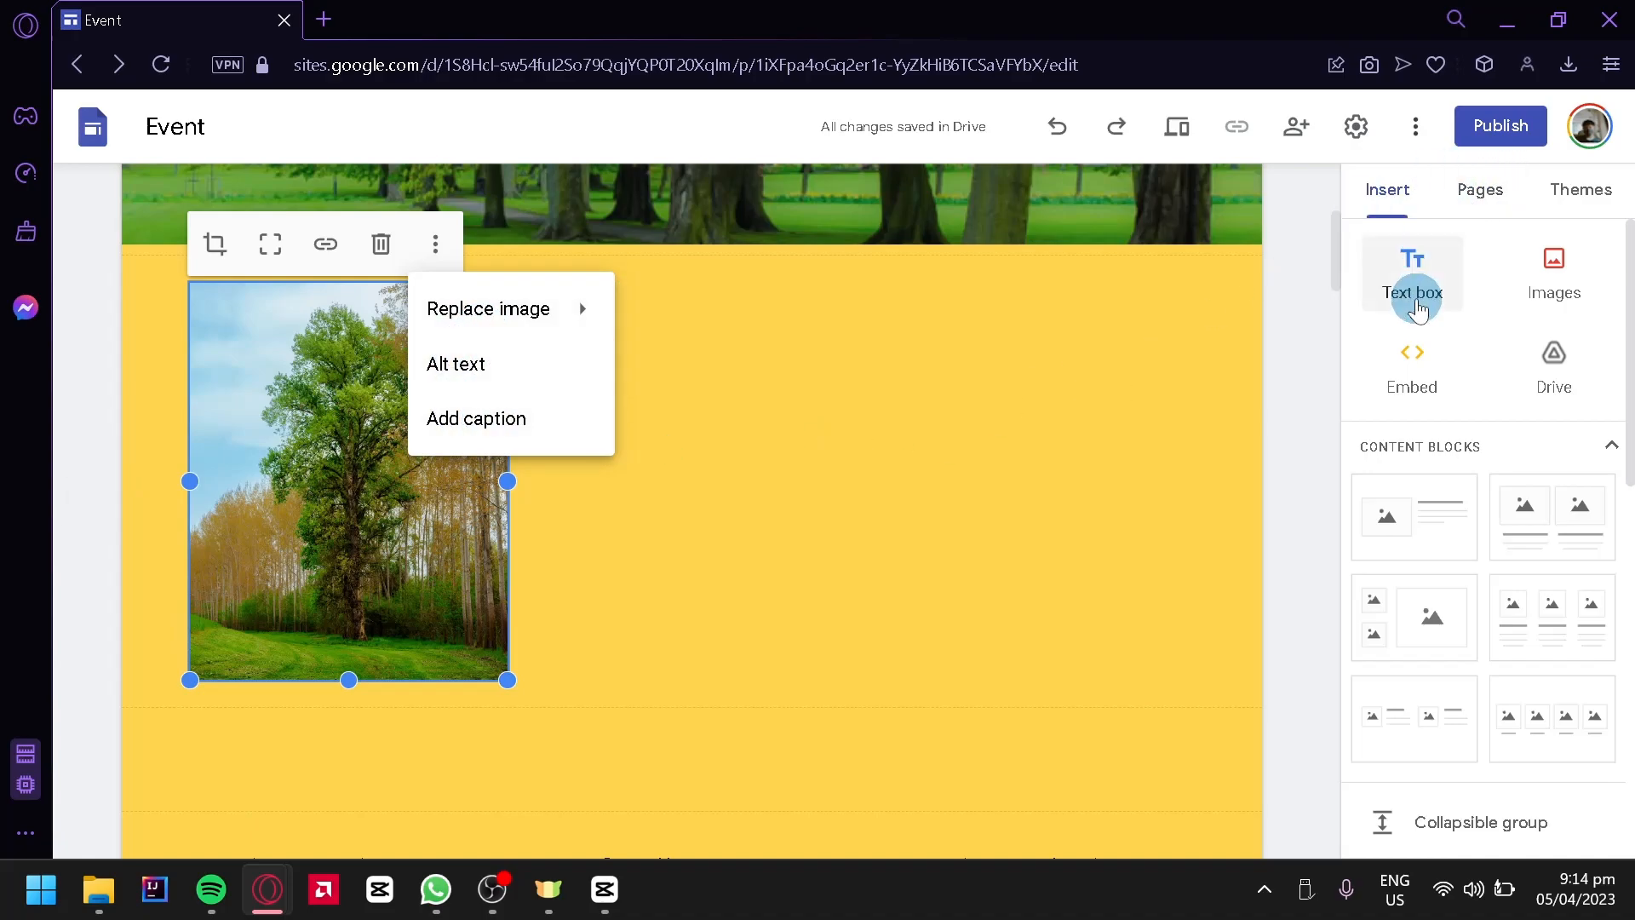
Insert an empty text box, place it above the tree photo, and group the photo beneath it in the same section
click(1452, 277)
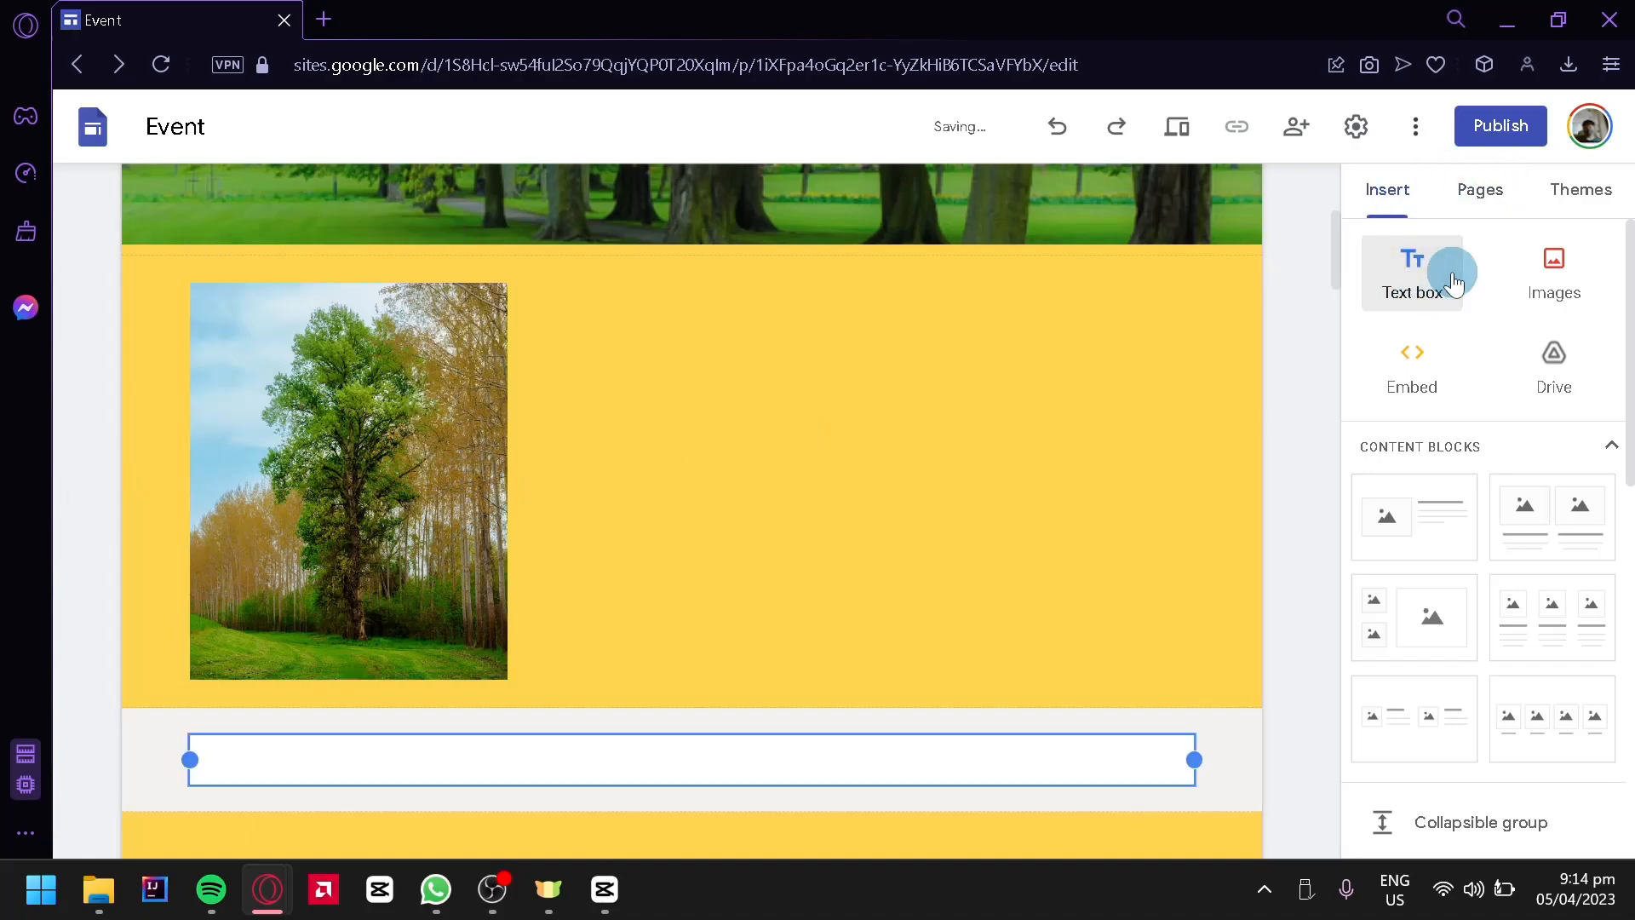
scroll(705, 731, up, 4)
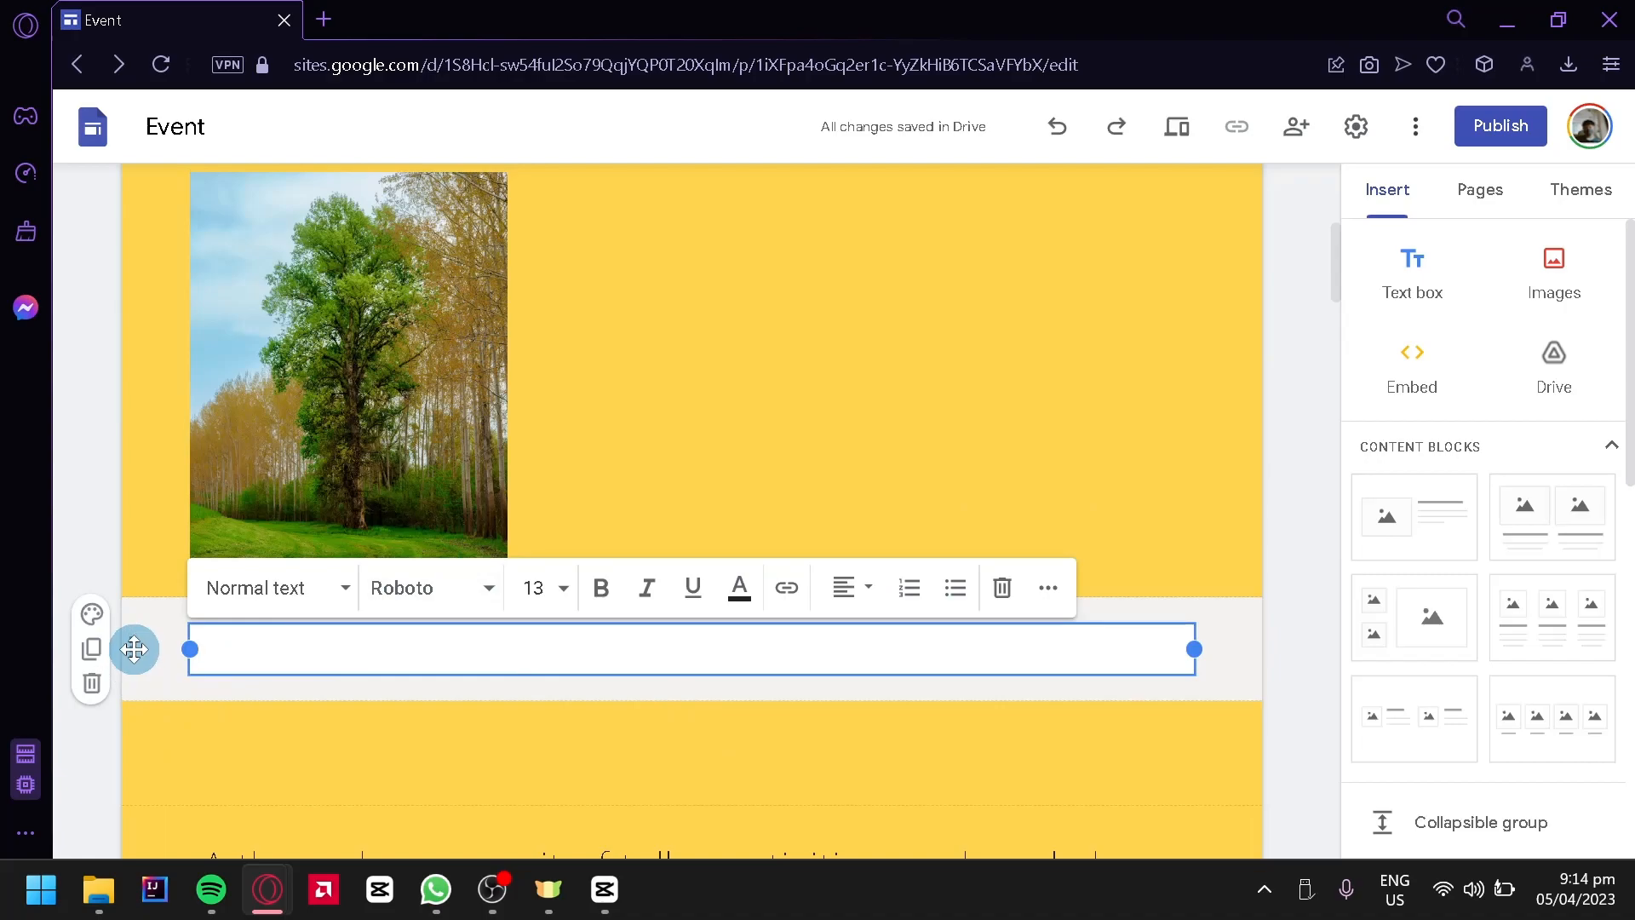
drag(529, 281, 343, 529)
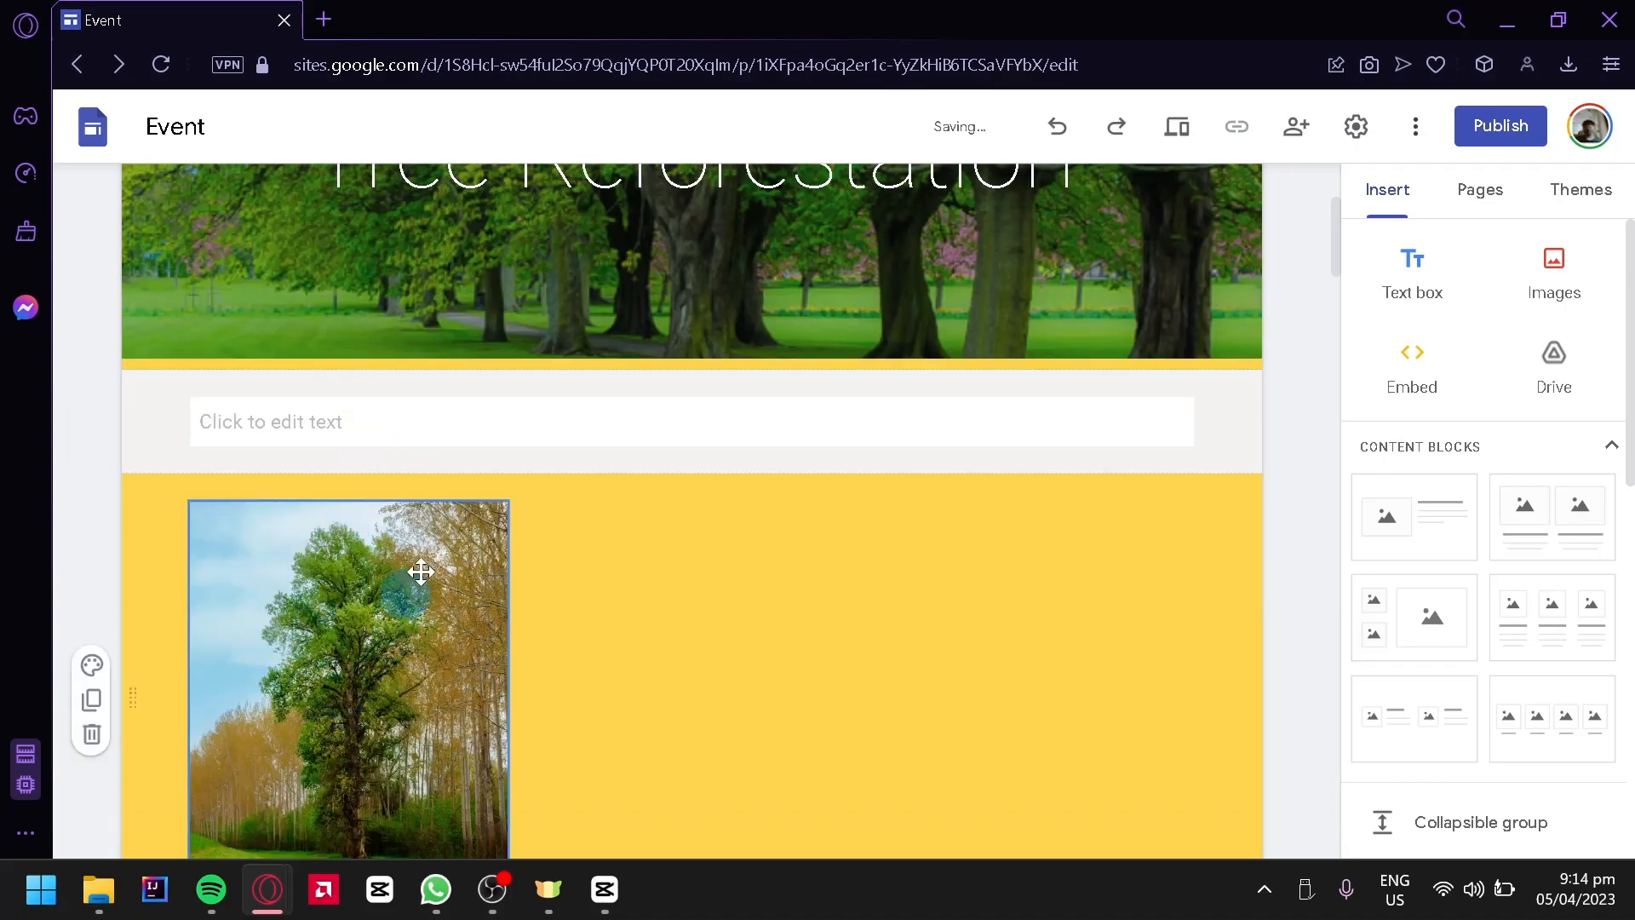
drag(491, 451, 505, 448)
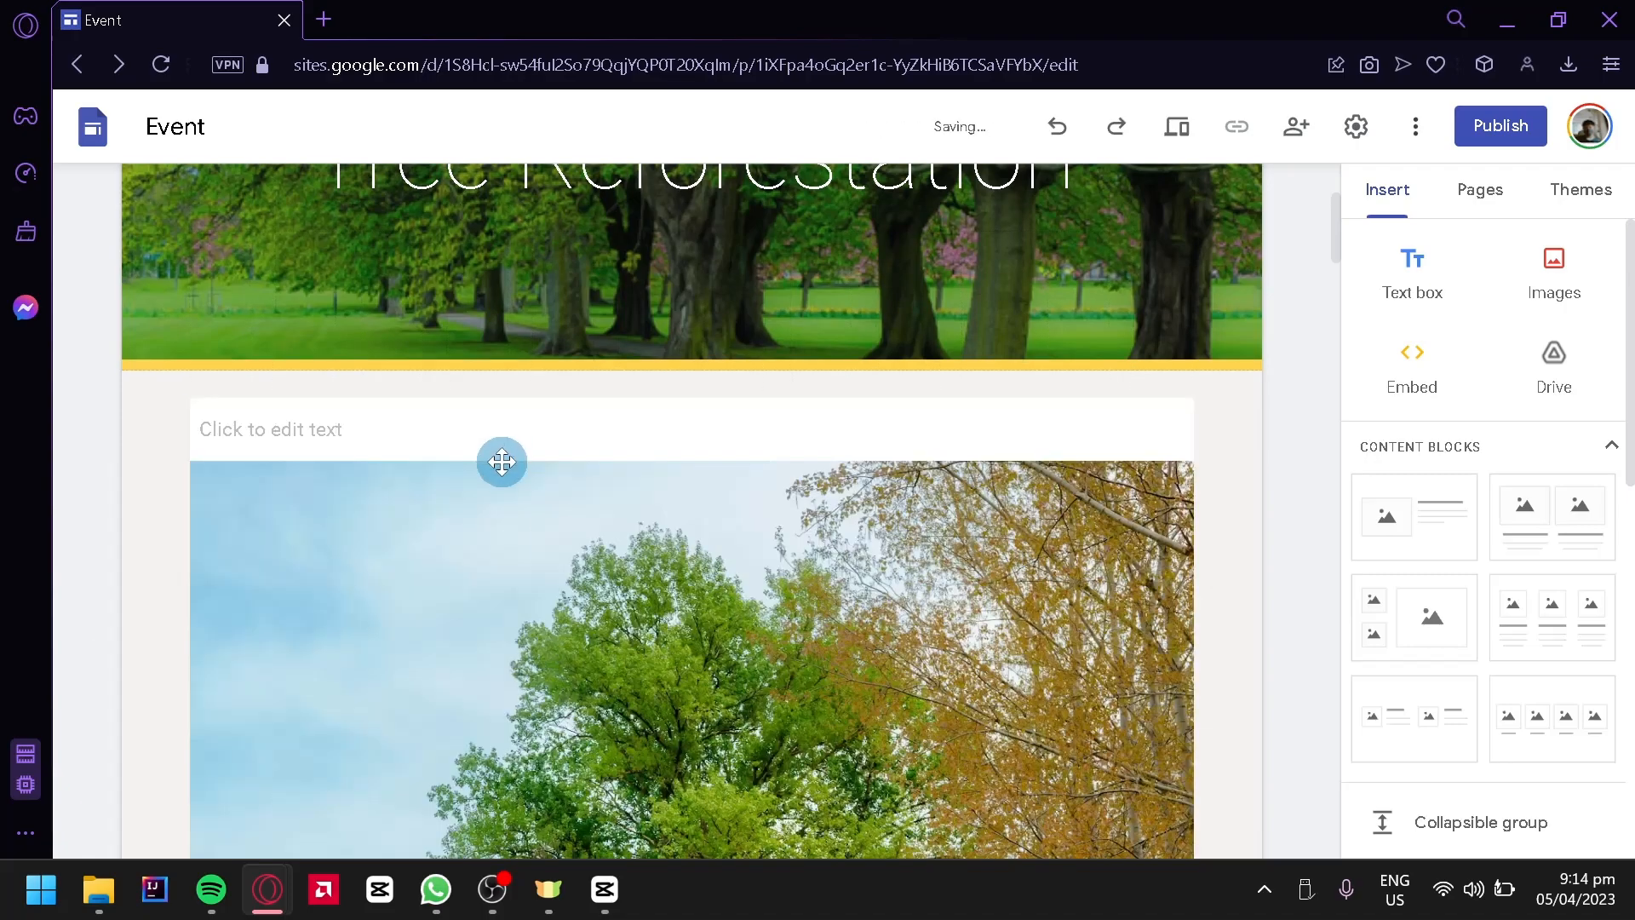
Narrow the text and tree photo group to about half the section width and make it collapsible
scroll(545, 545, down, 2)
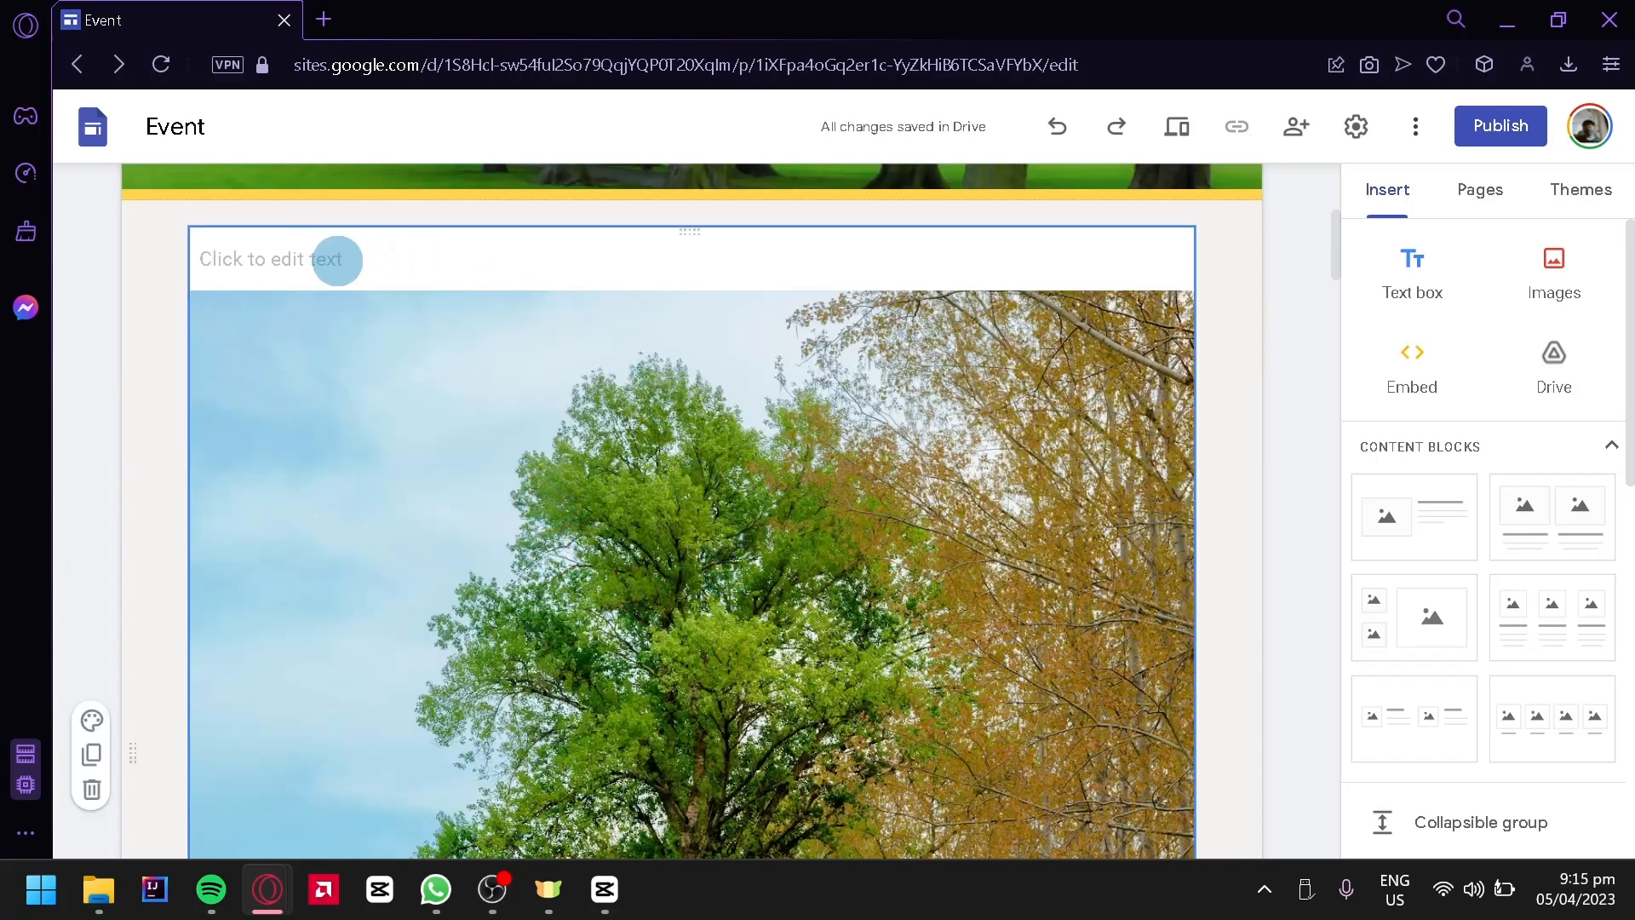
scroll(698, 431, down, 10)
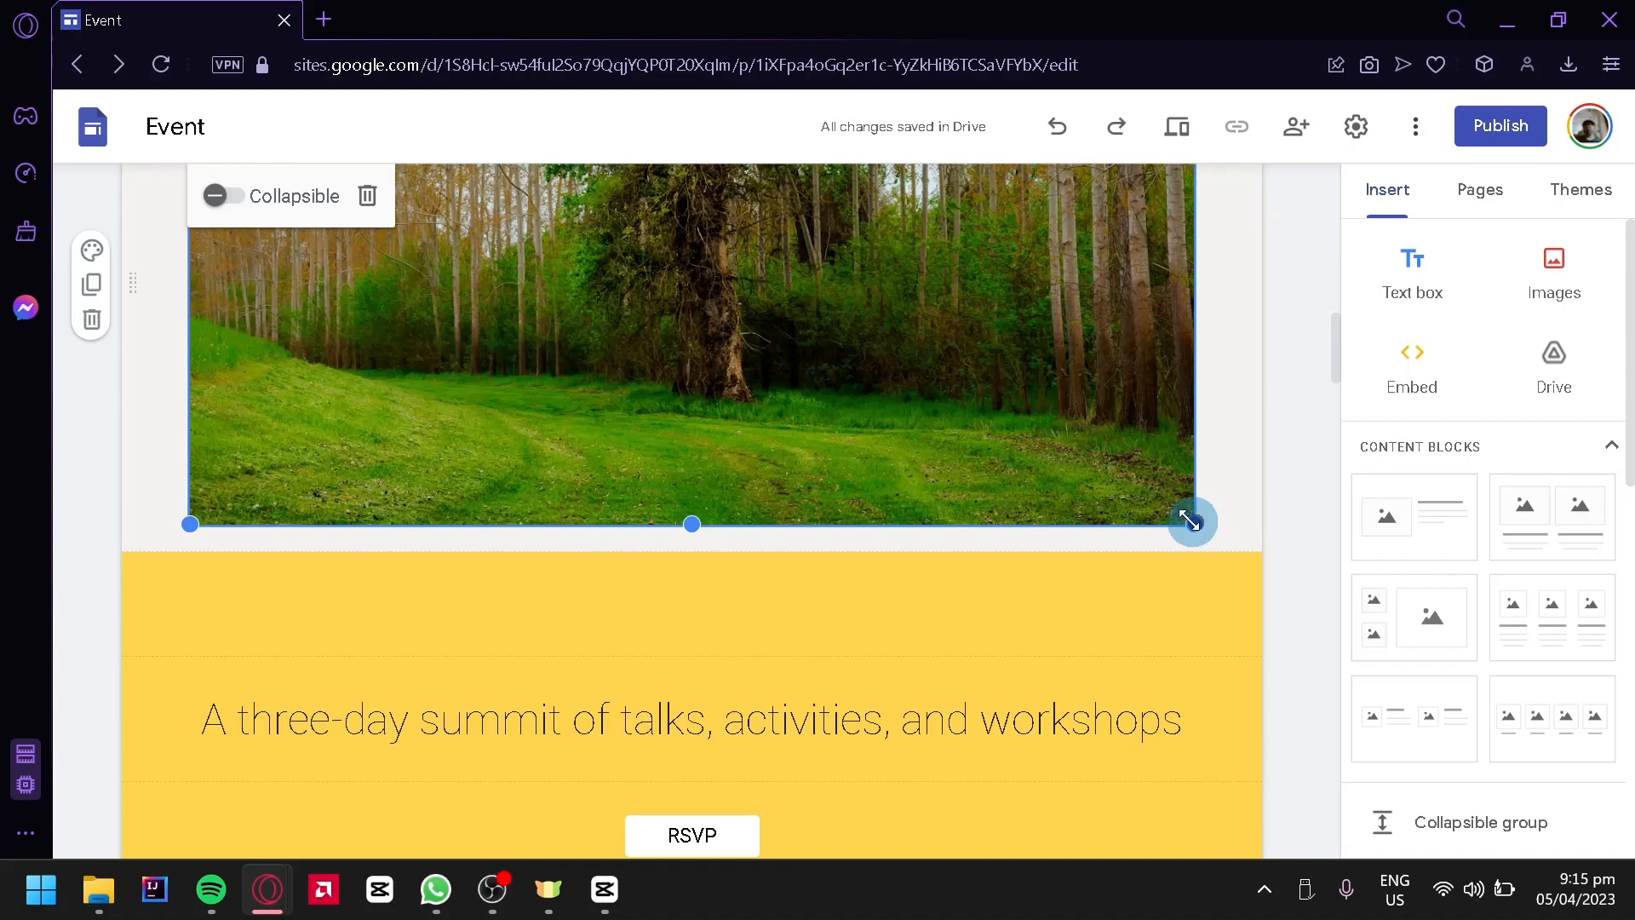
drag(715, 201, 690, 475)
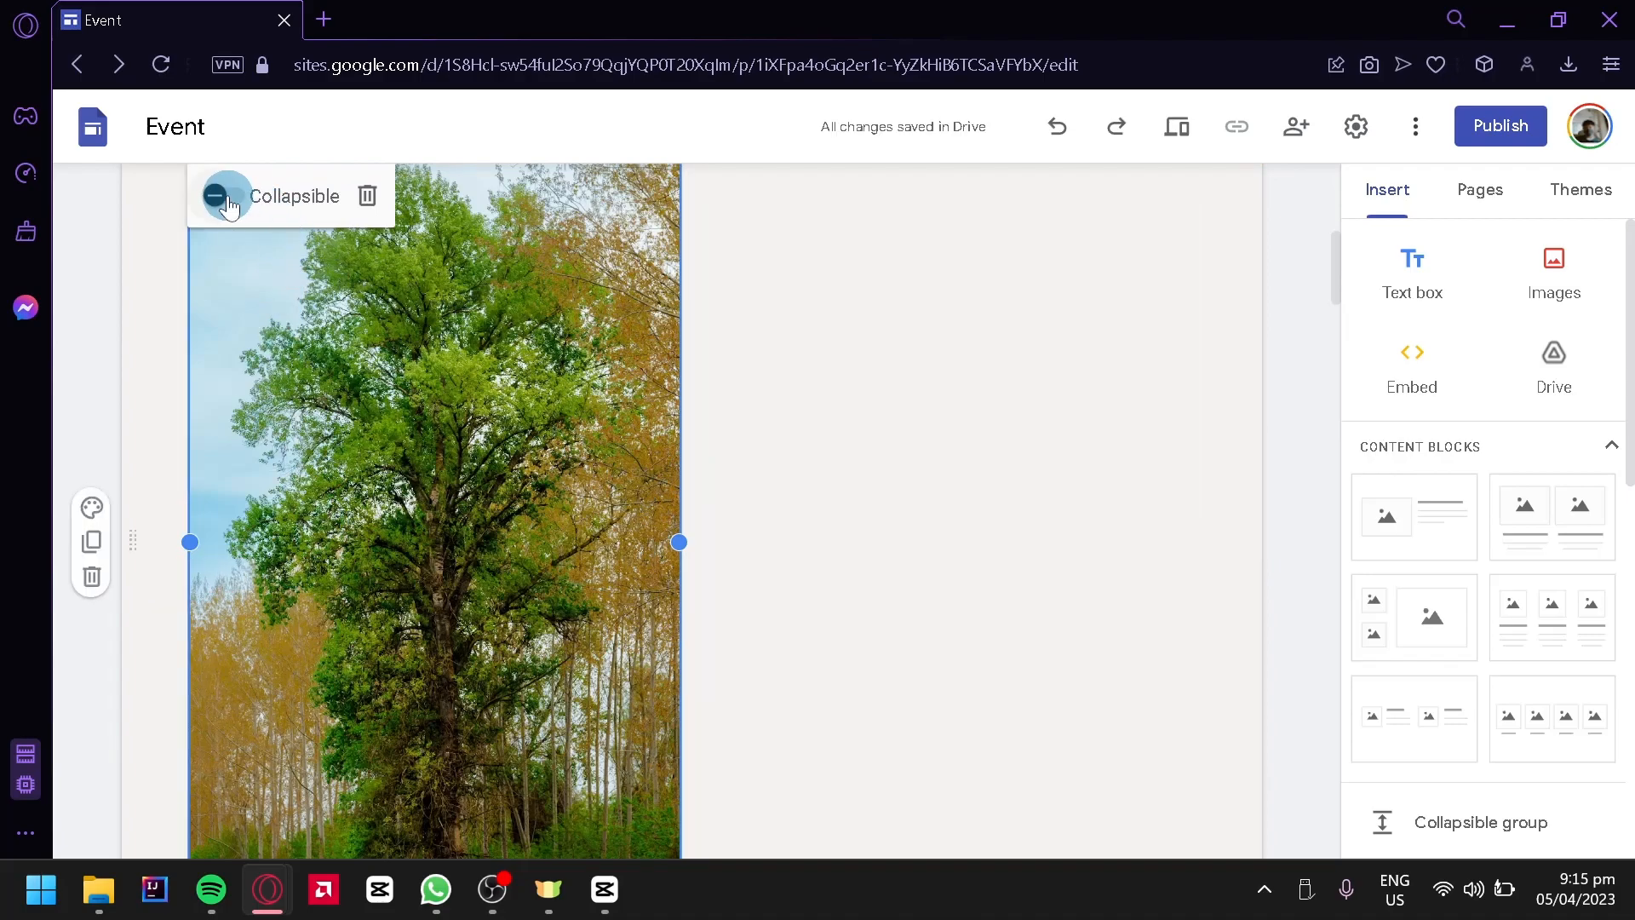
click(227, 197)
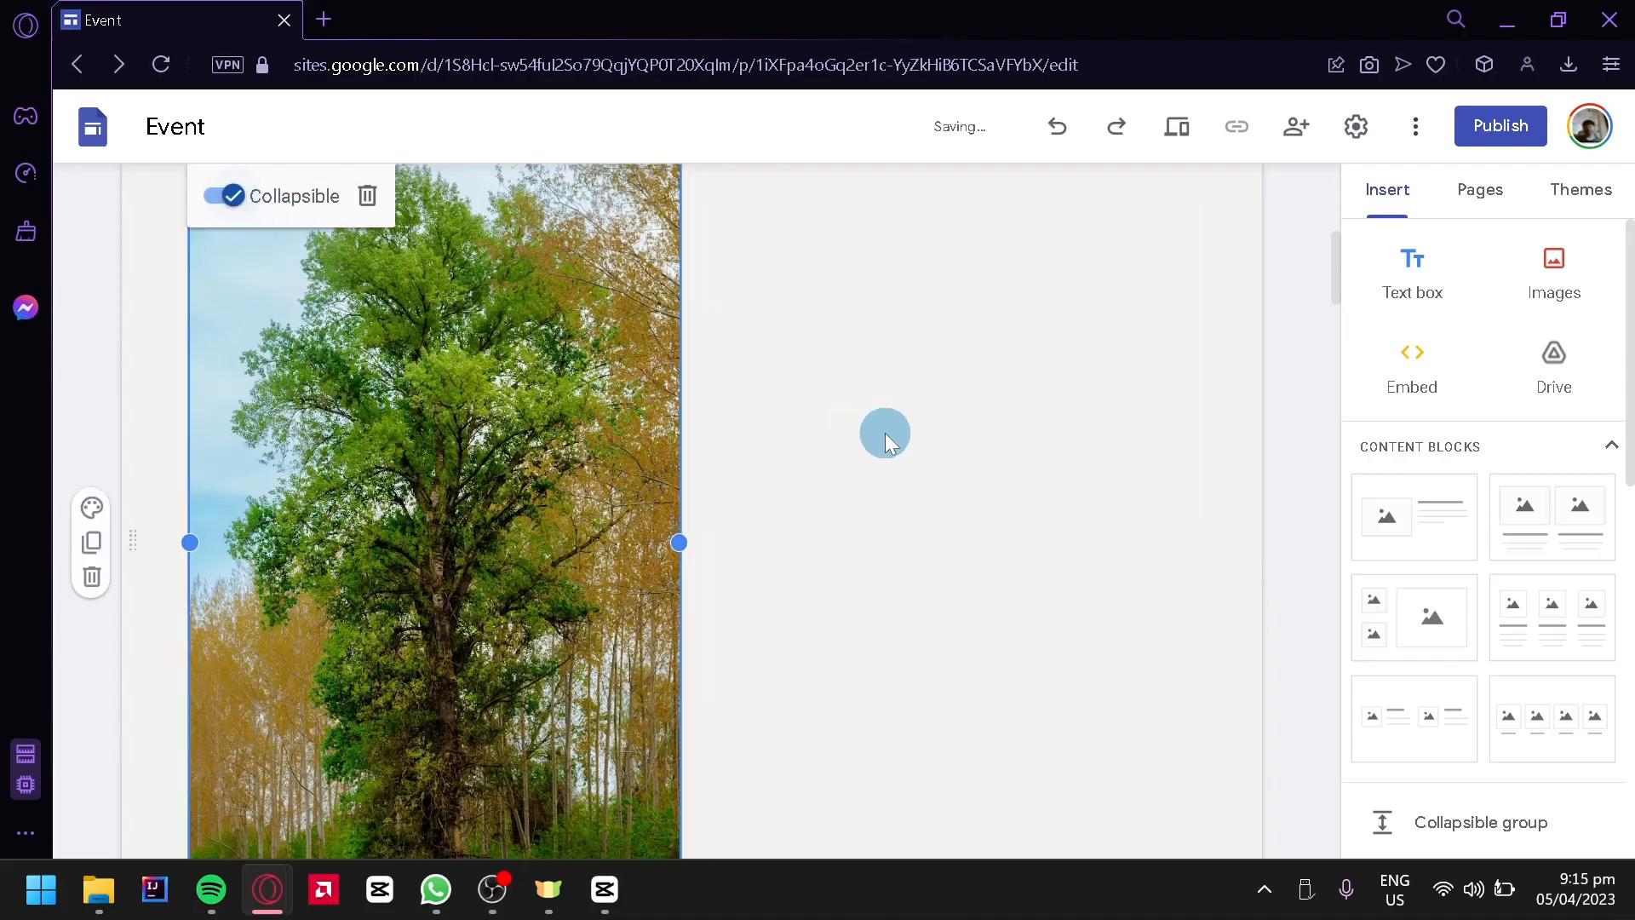
scroll(573, 500, down, 2)
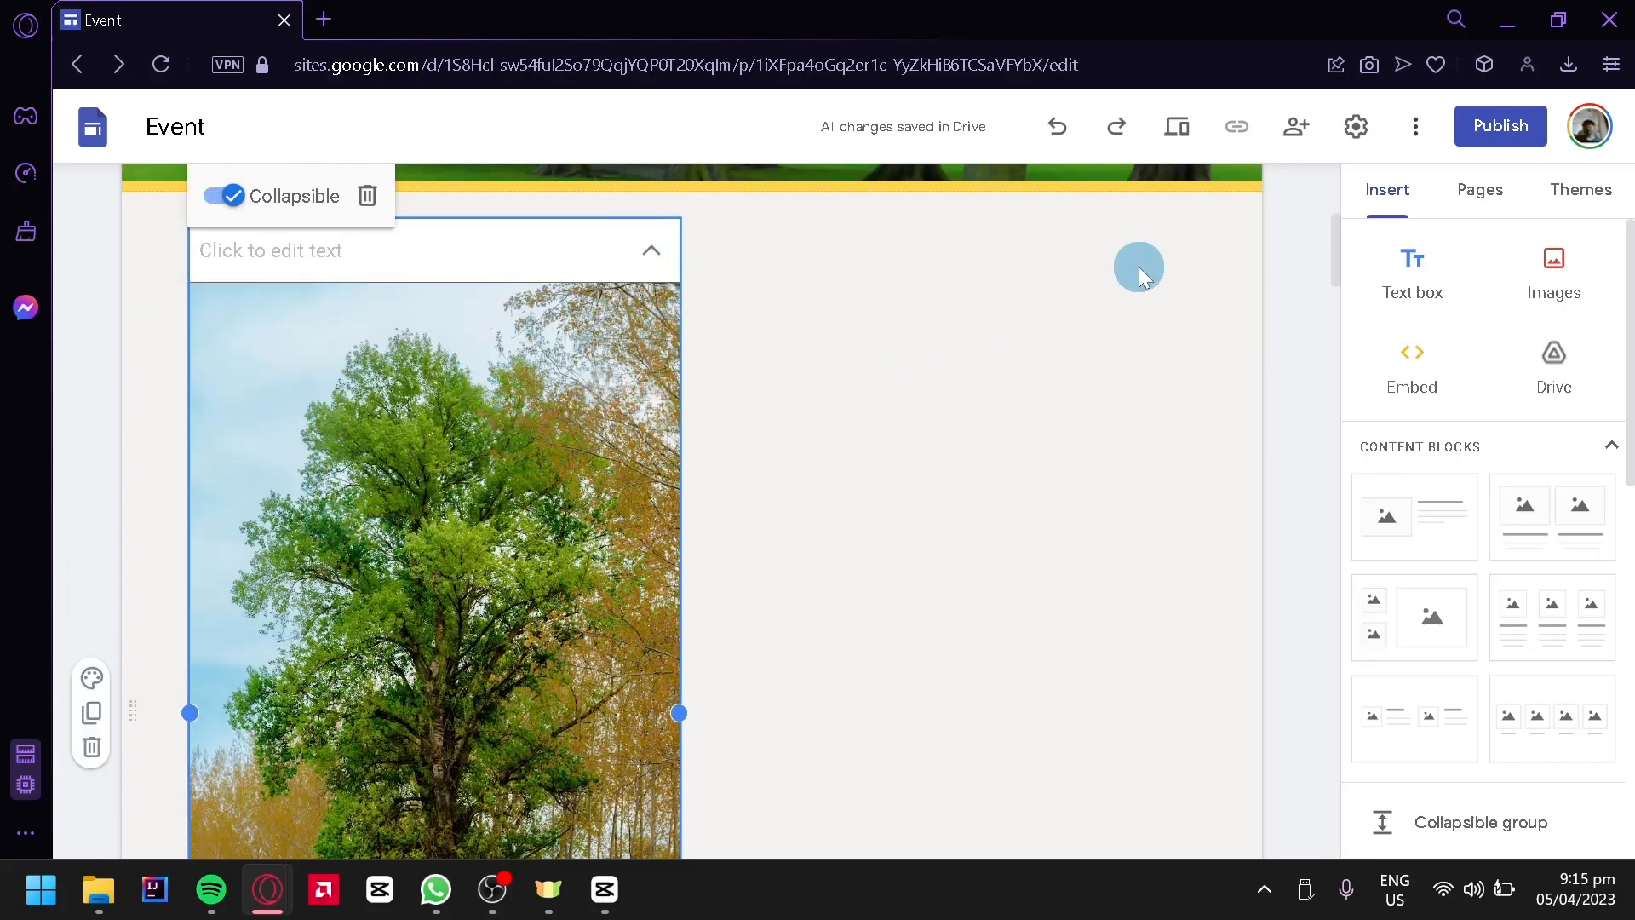
scroll(1140, 281, down, 8)
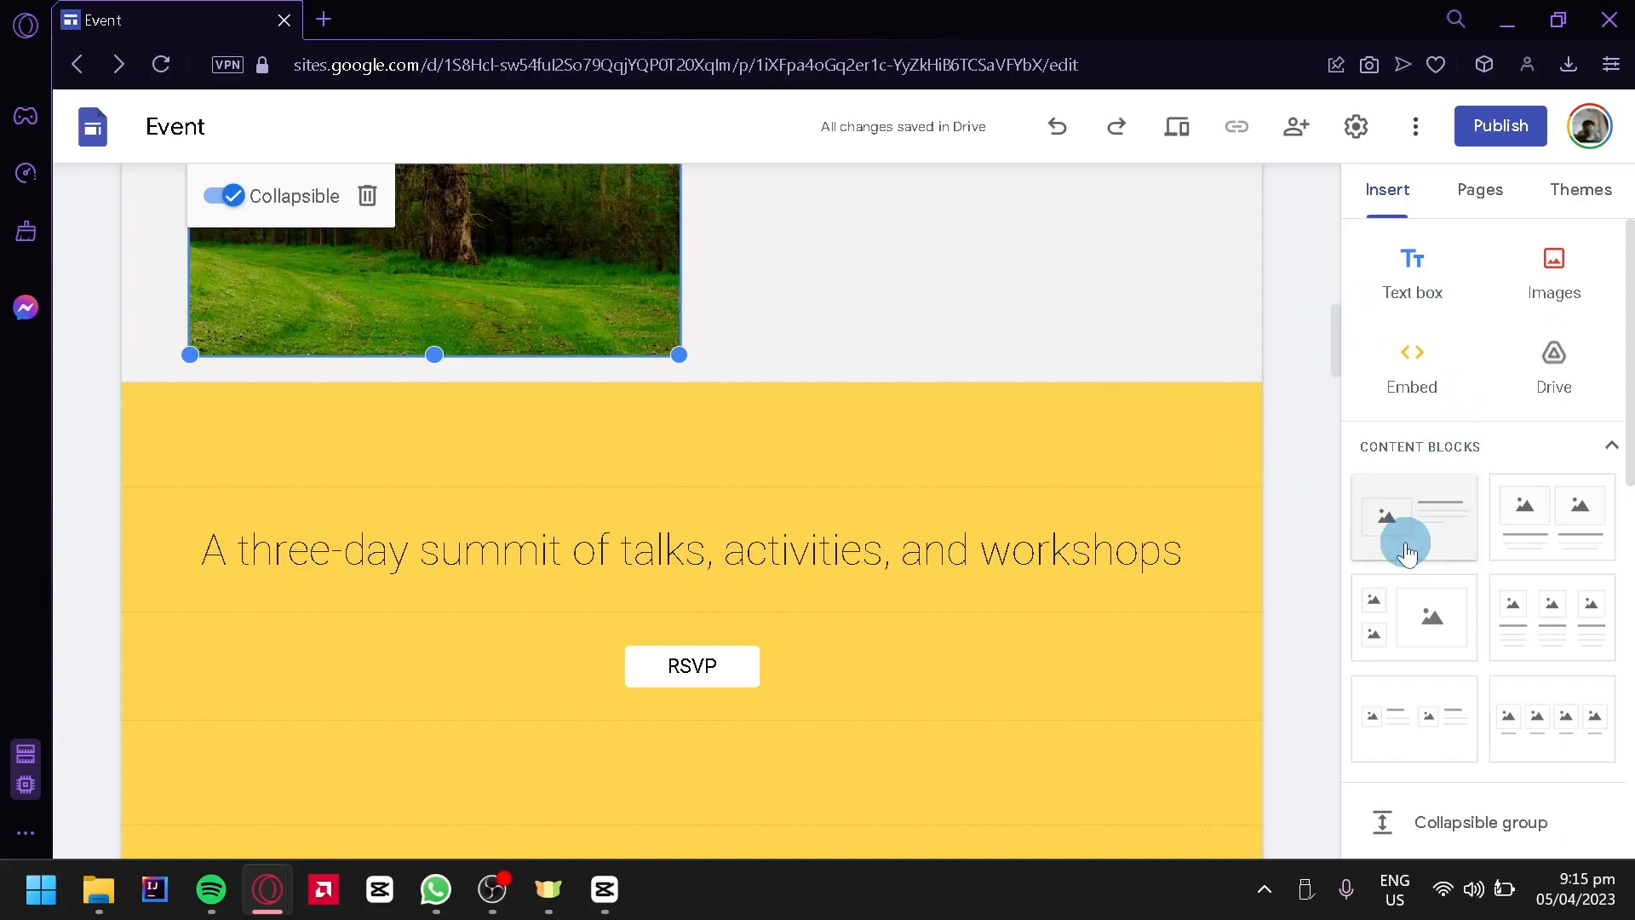
Insert an image-beside-text content block and a two-image content block, moving the two-image block directly under the photos and map section
click(1403, 552)
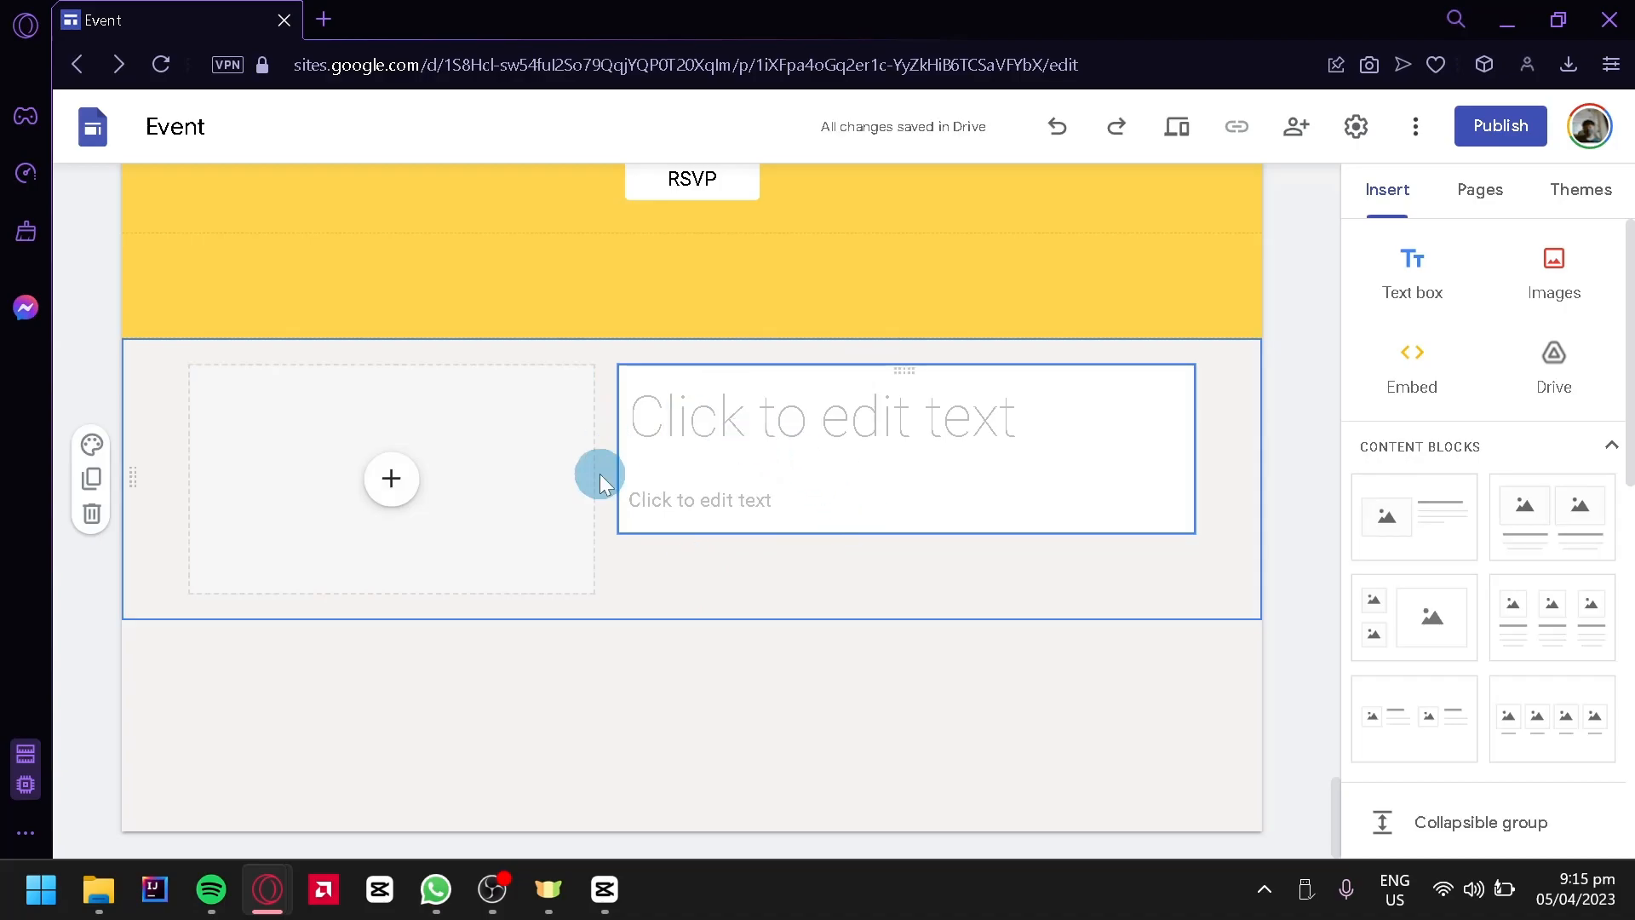
click(1572, 538)
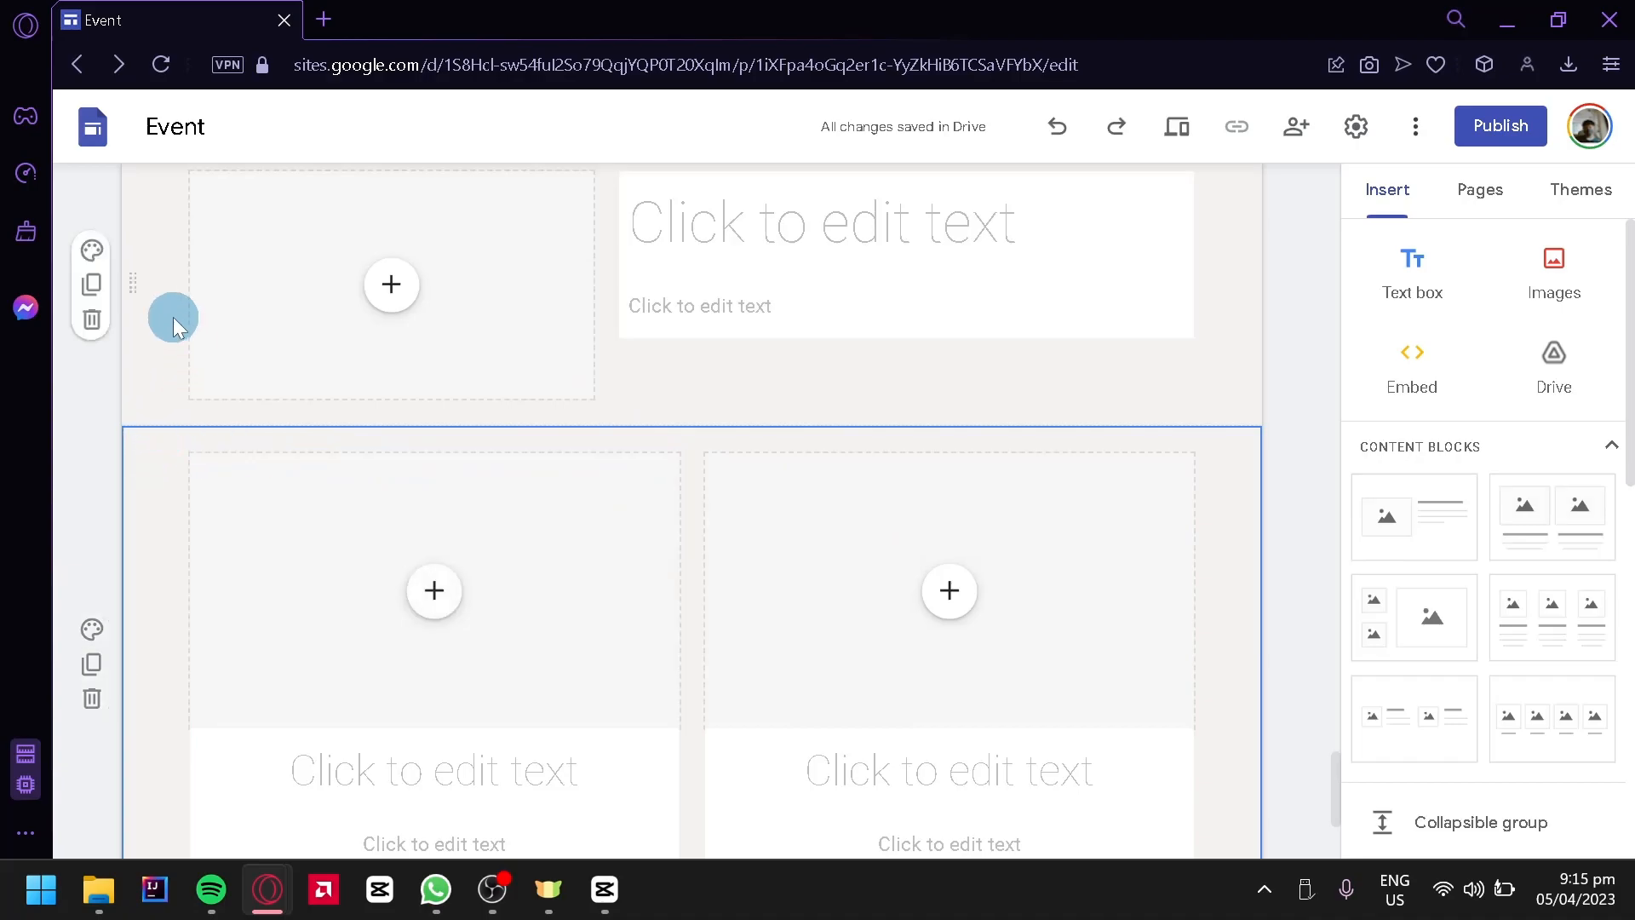
mouse_move(134, 543)
mouse_down()
mouse_move(150, 336)
mouse_move(123, 465)
mouse_move(136, 525)
mouse_up()
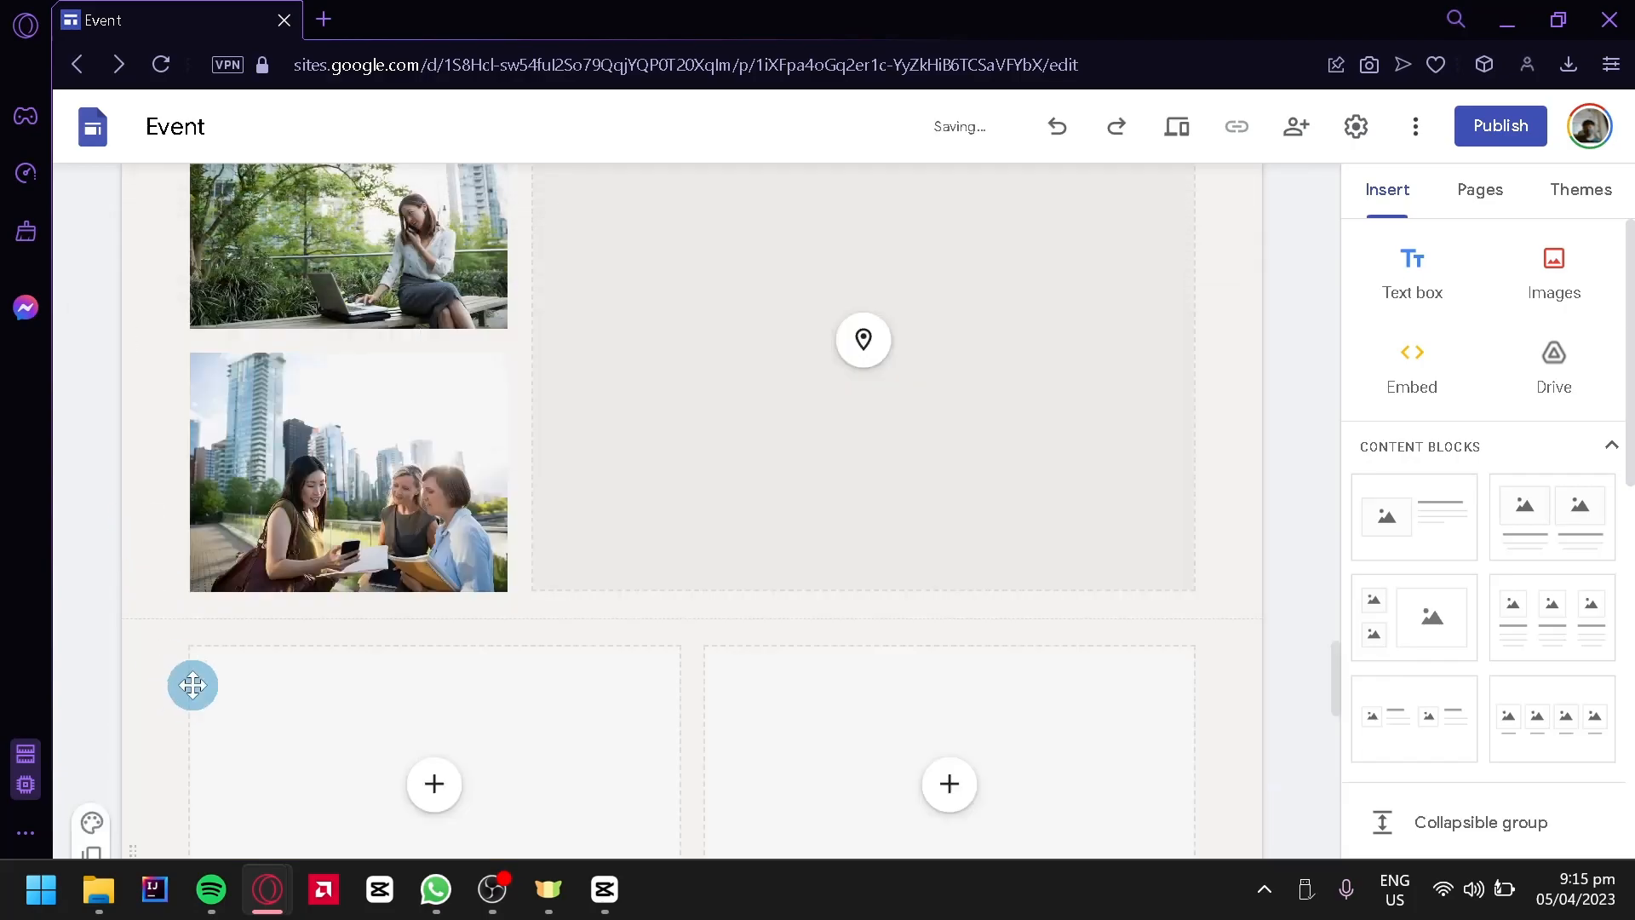
Examine the other insertable page elements and review the home page from the new content block up to the header
scroll(341, 596, down, 4)
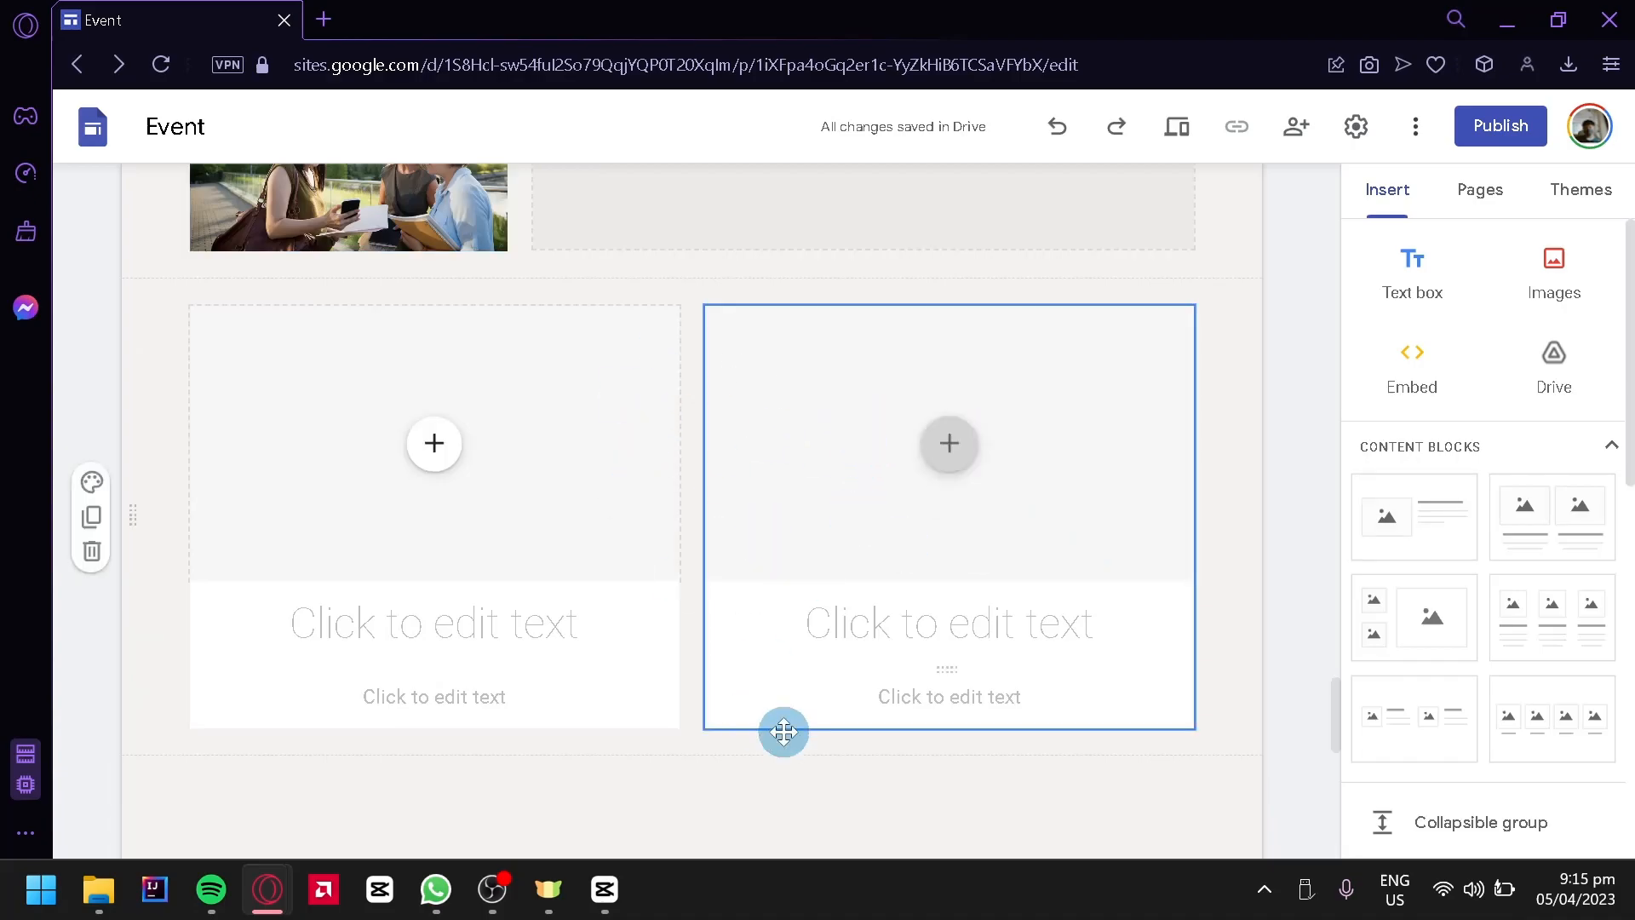
scroll(1508, 481, down, 4)
scroll(1506, 484, down, 4)
scroll(1500, 487, up, 4)
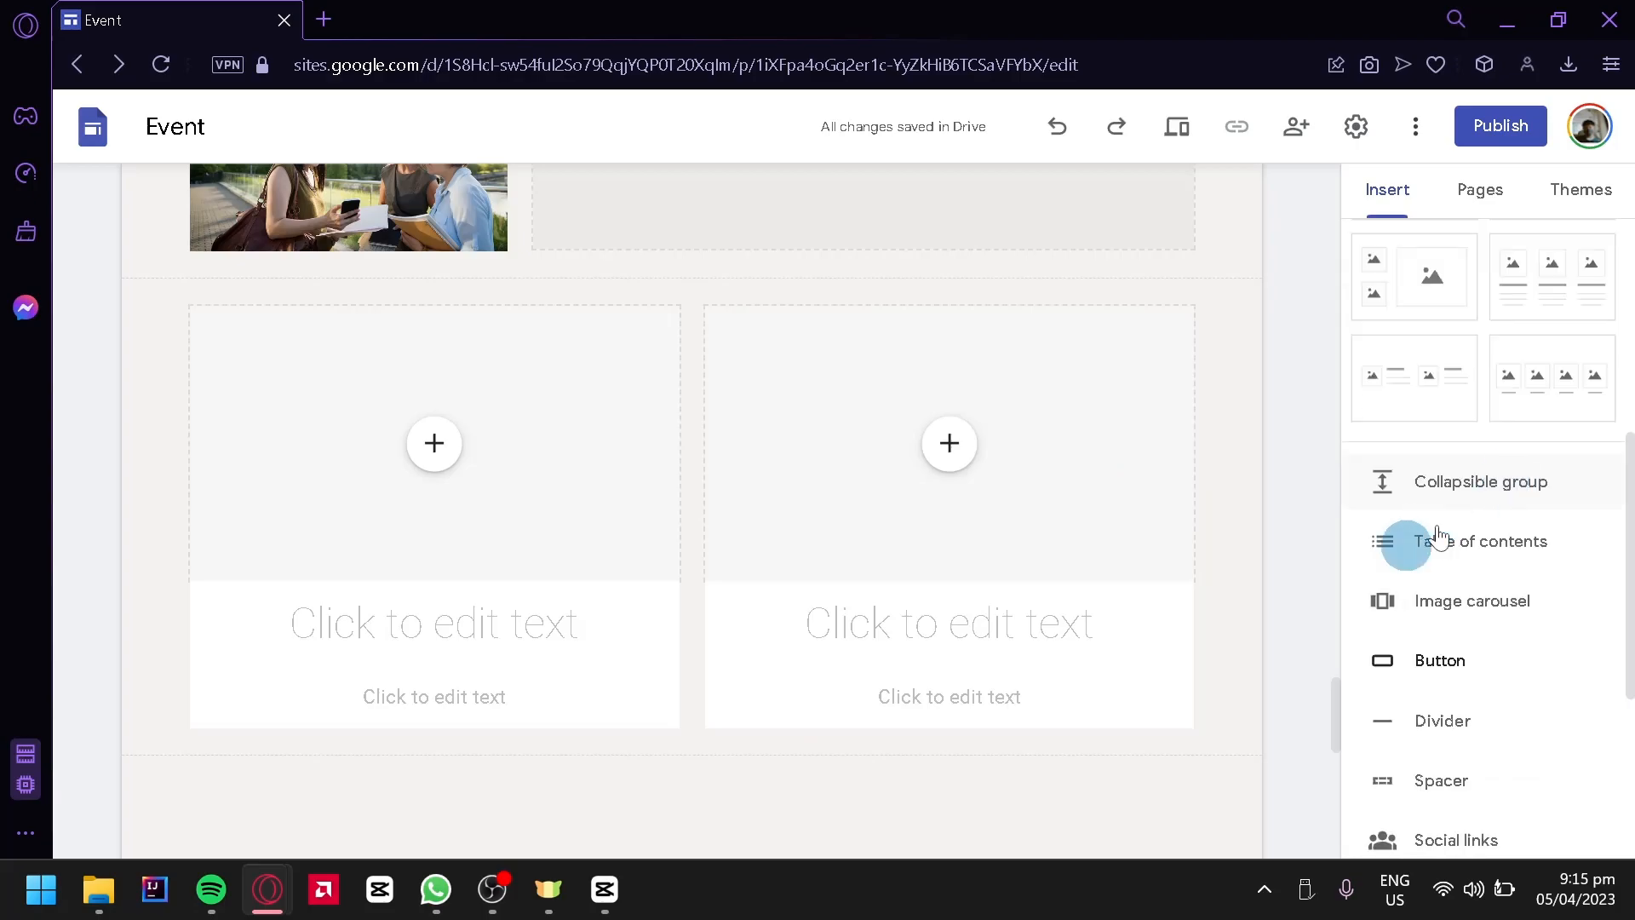
scroll(959, 555, up, 15)
scroll(959, 555, up, 20)
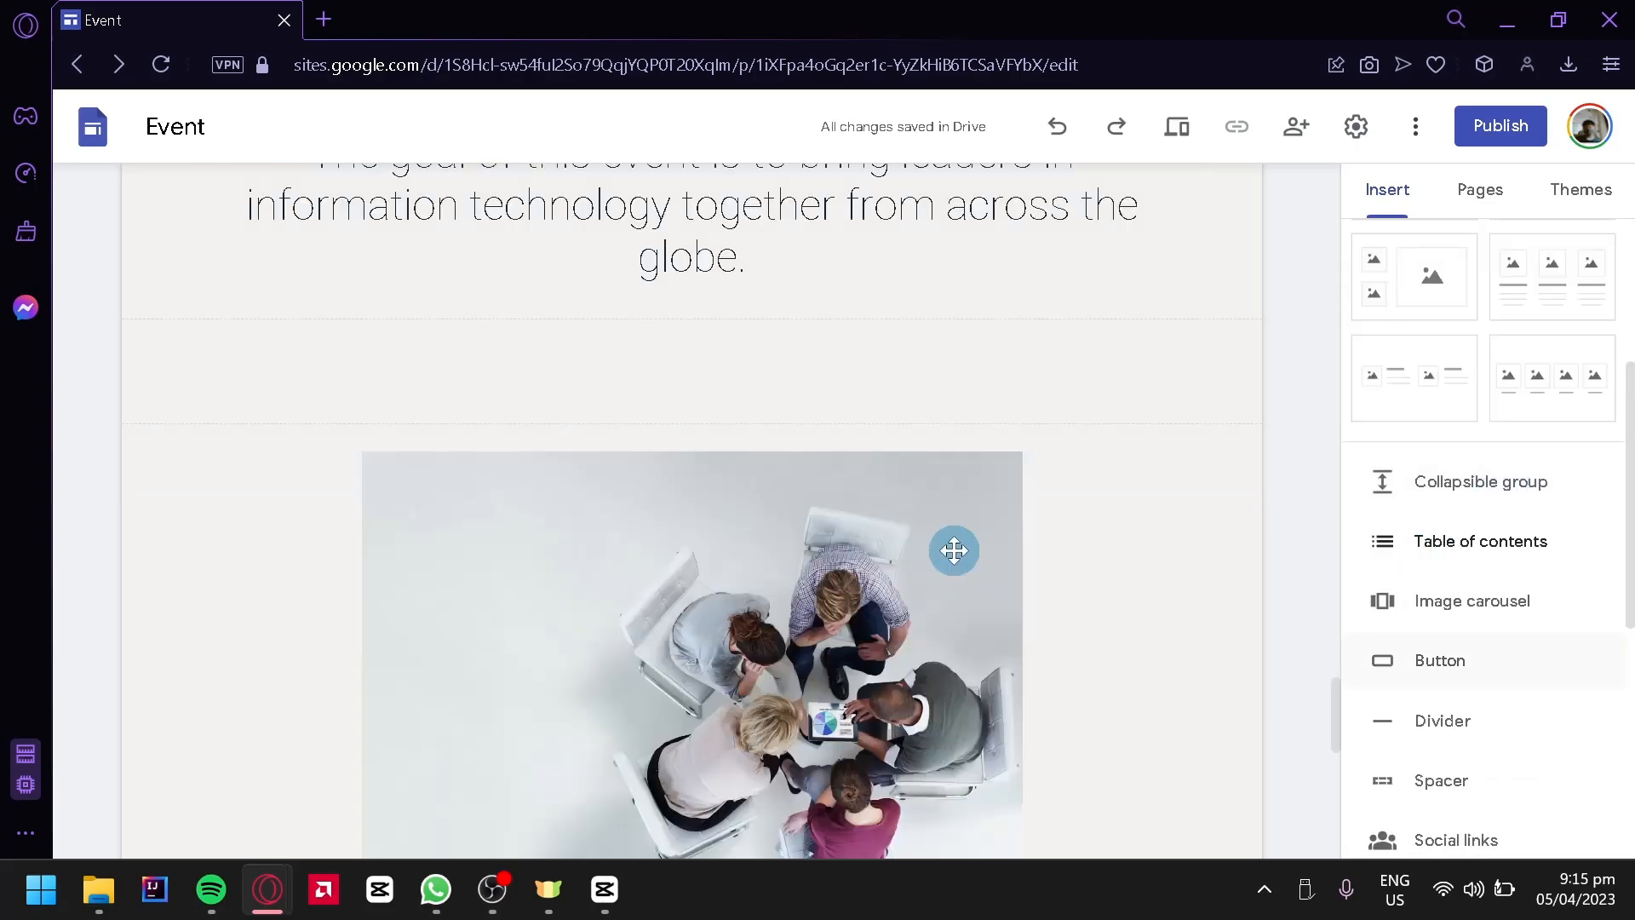
scroll(818, 485, up, 15)
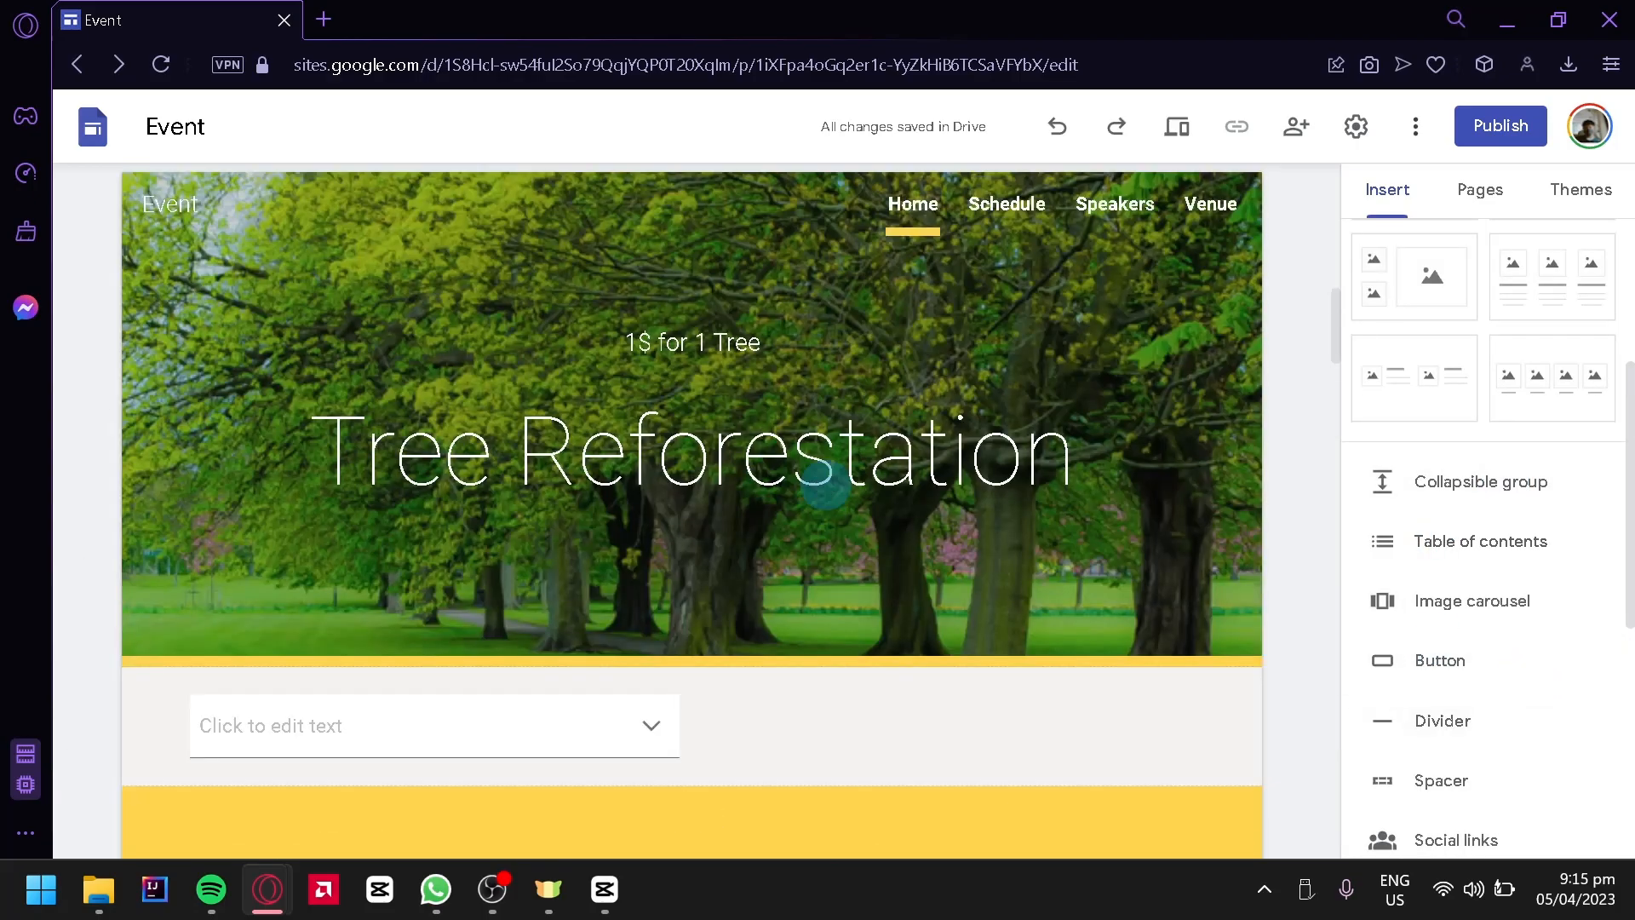
scroll(825, 484, down, 4)
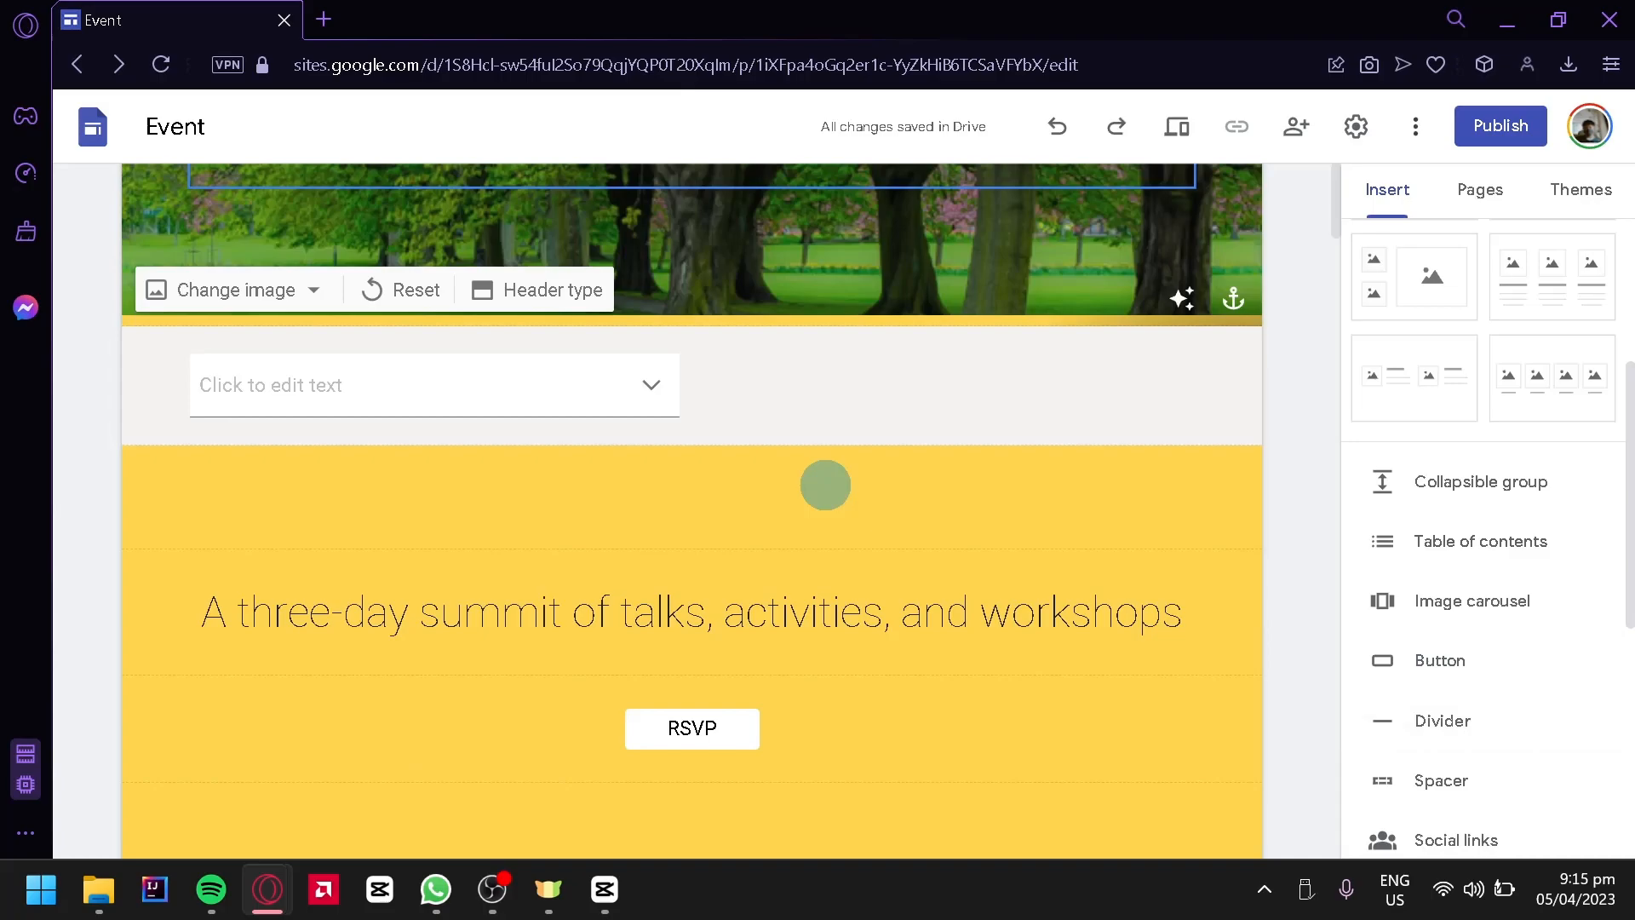
Examine the site's page list and the control for adding pages
click(1505, 200)
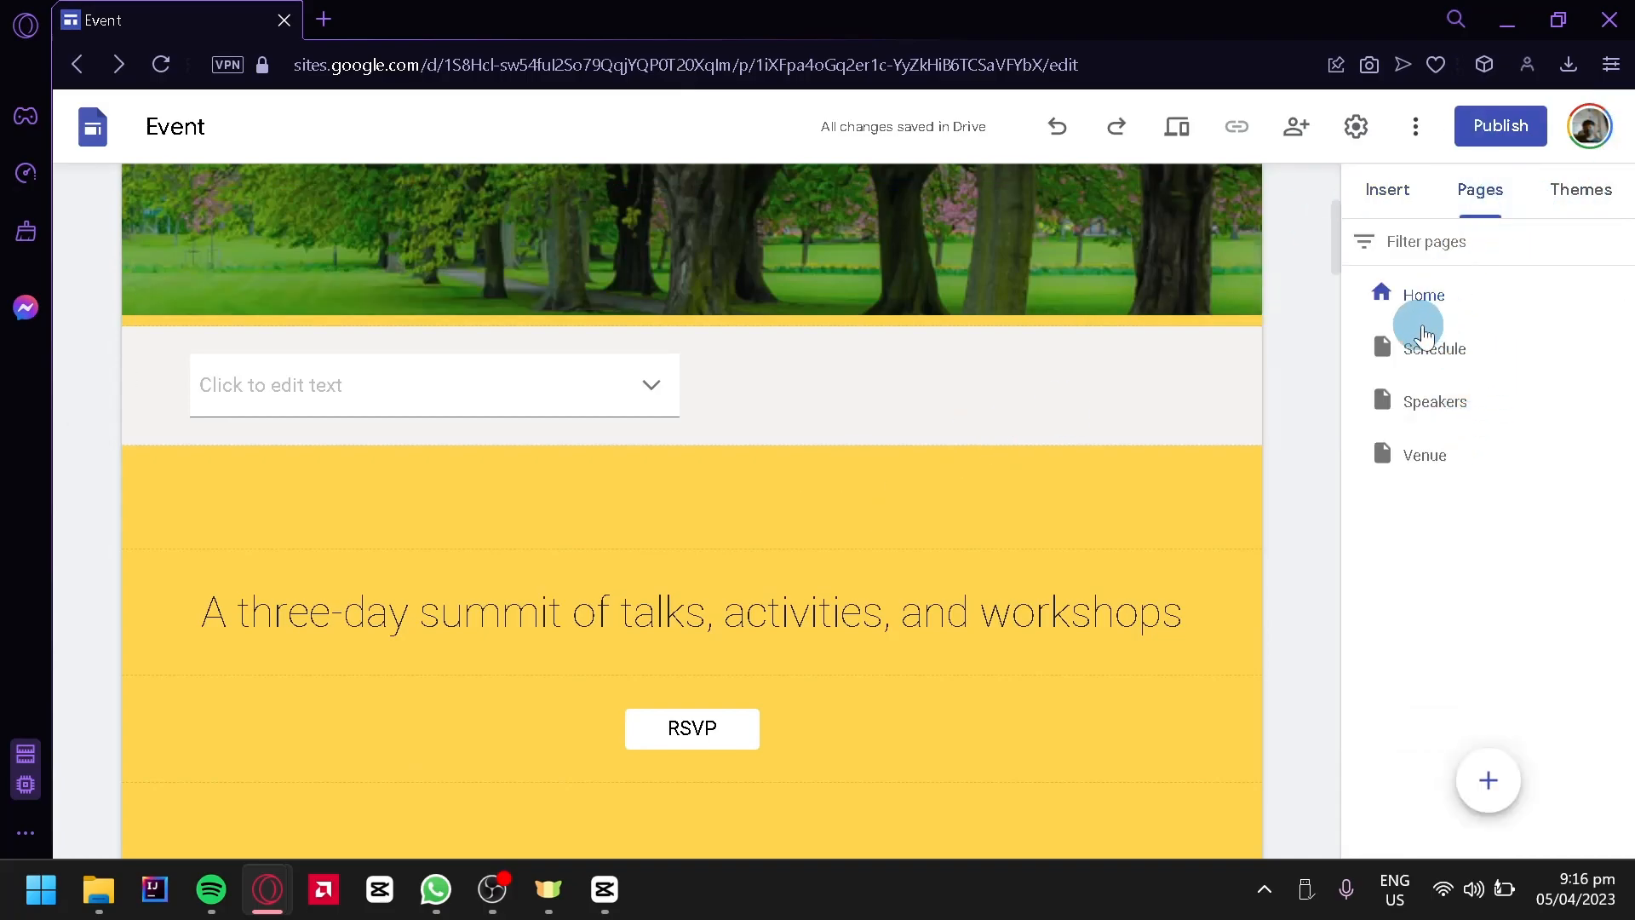
scroll(784, 626, up, 4)
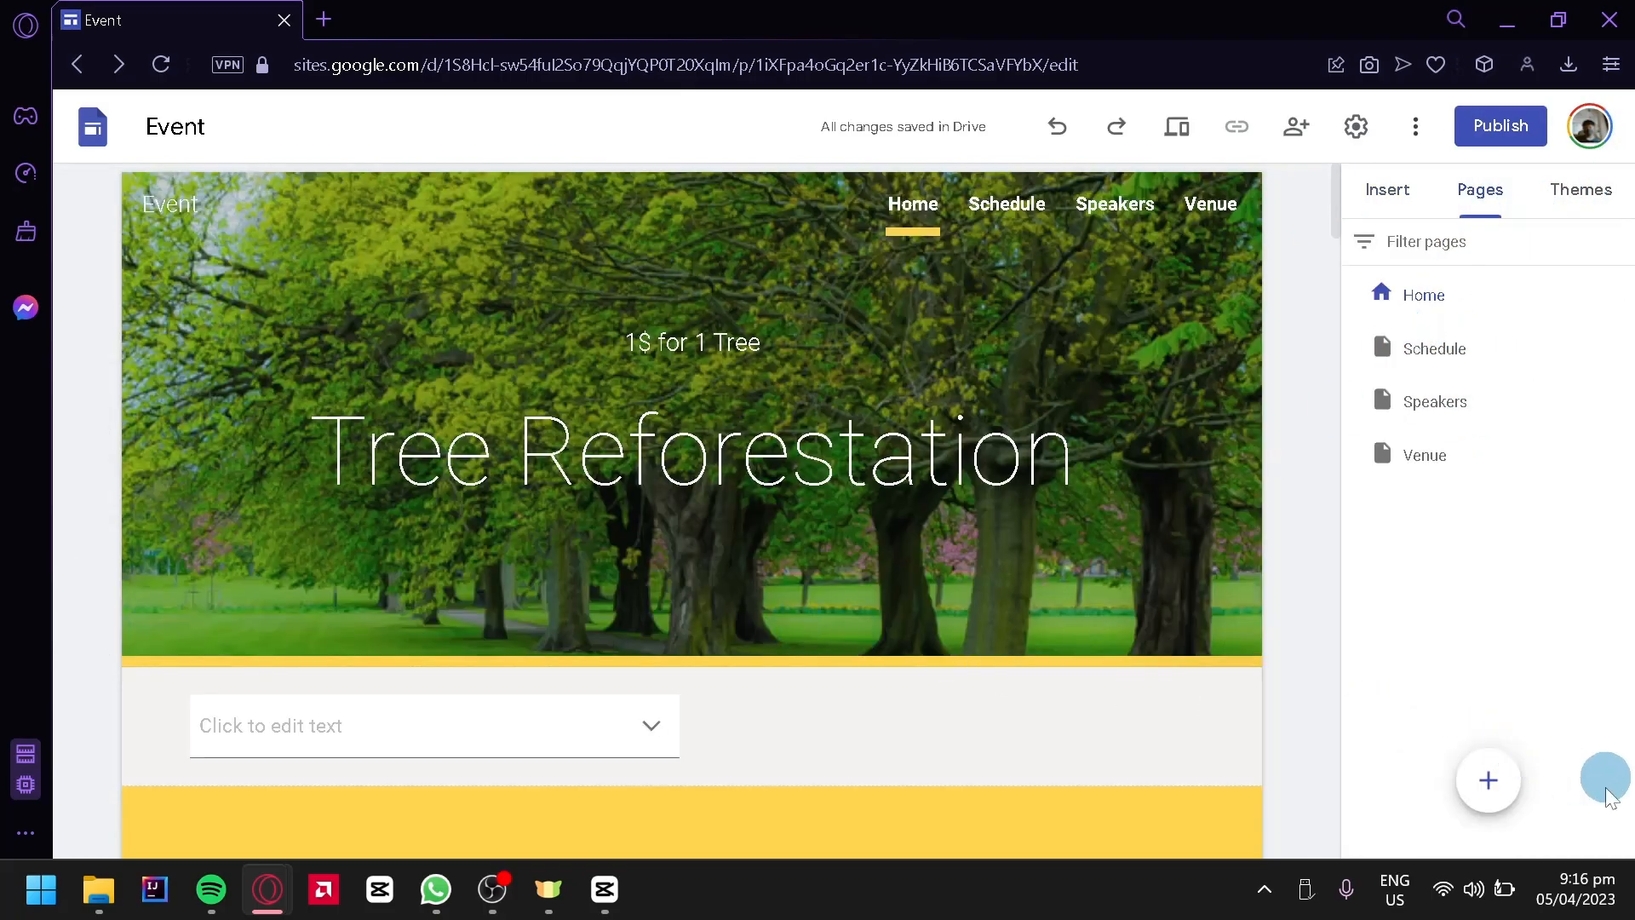
mouse_move(1488, 784)
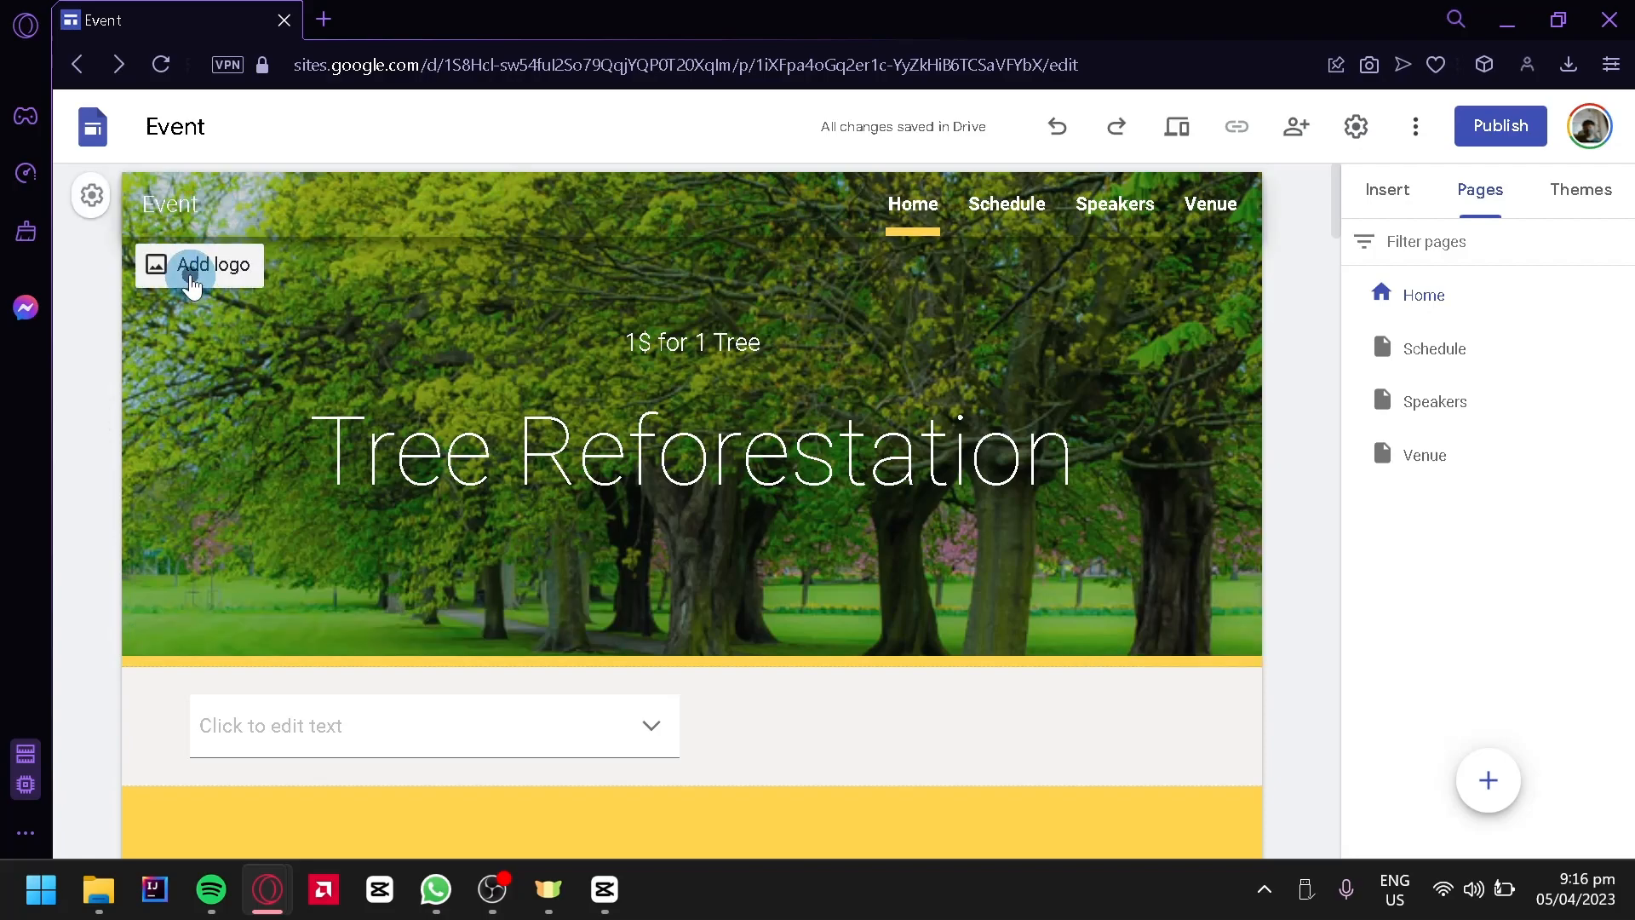
Upload Coffee.png as the site logo in the brand image settings and close the settings
click(191, 281)
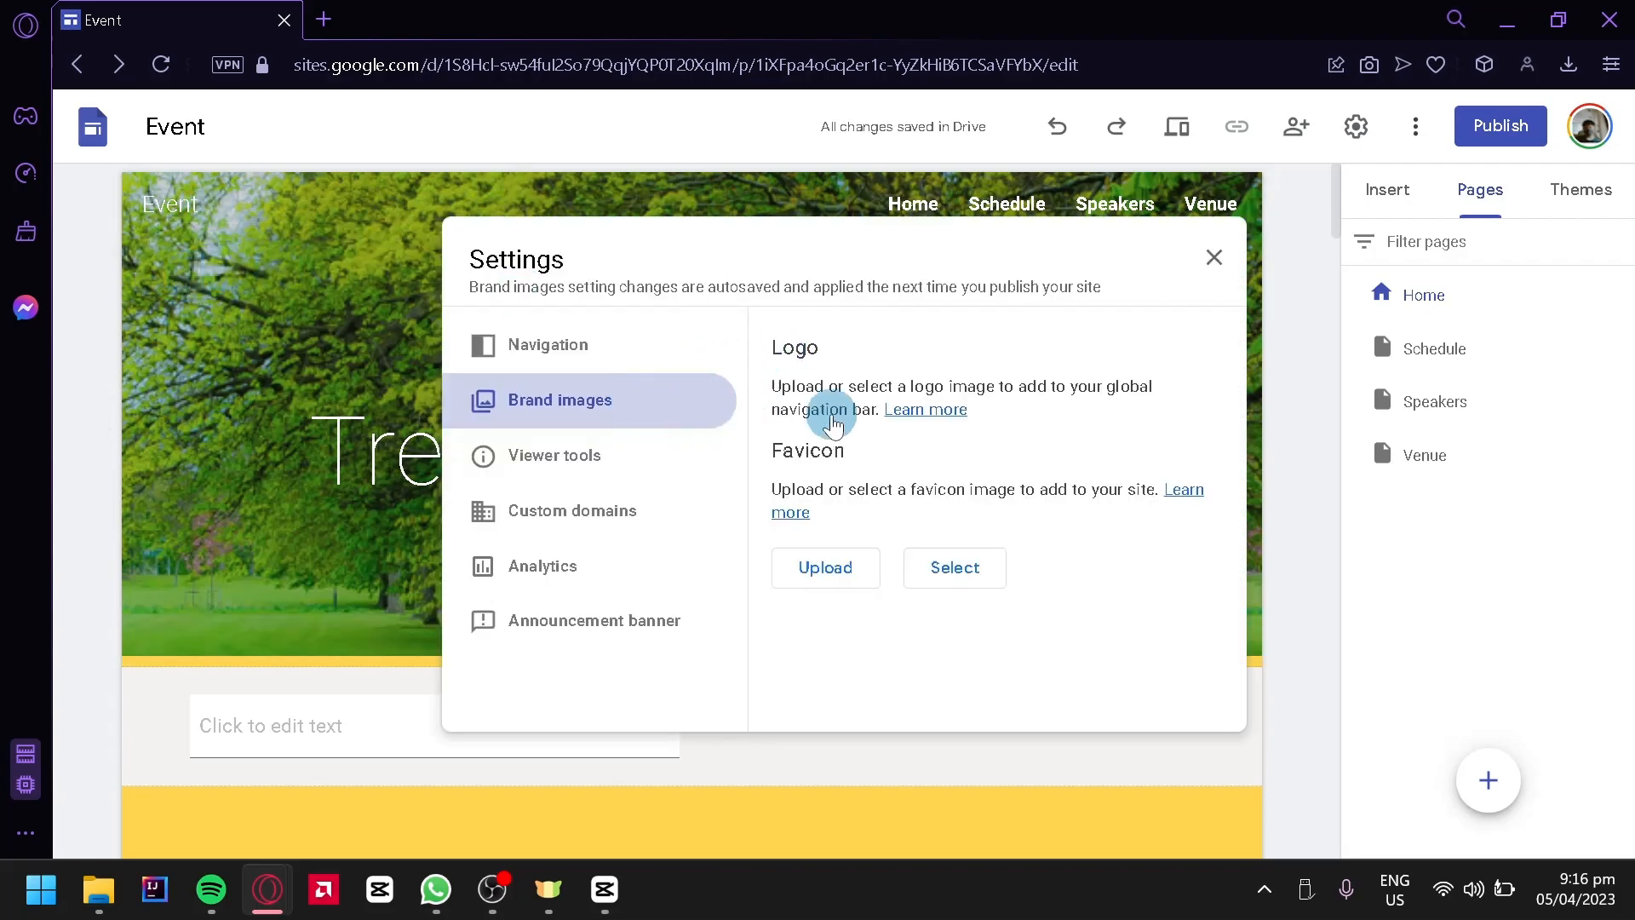
click(865, 473)
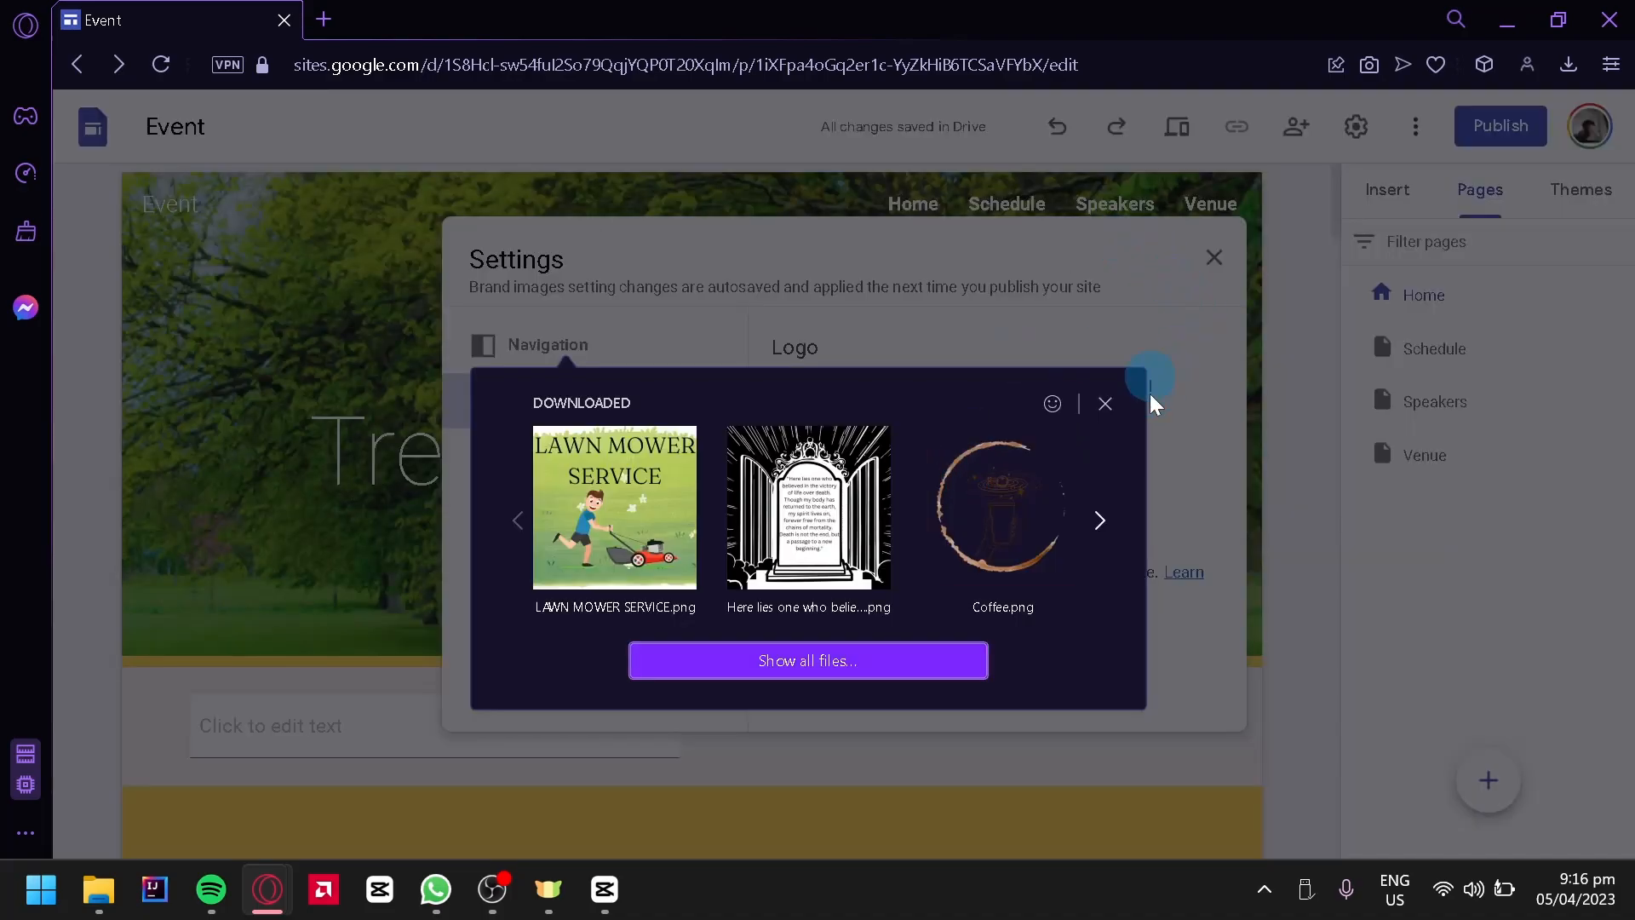
click(1107, 400)
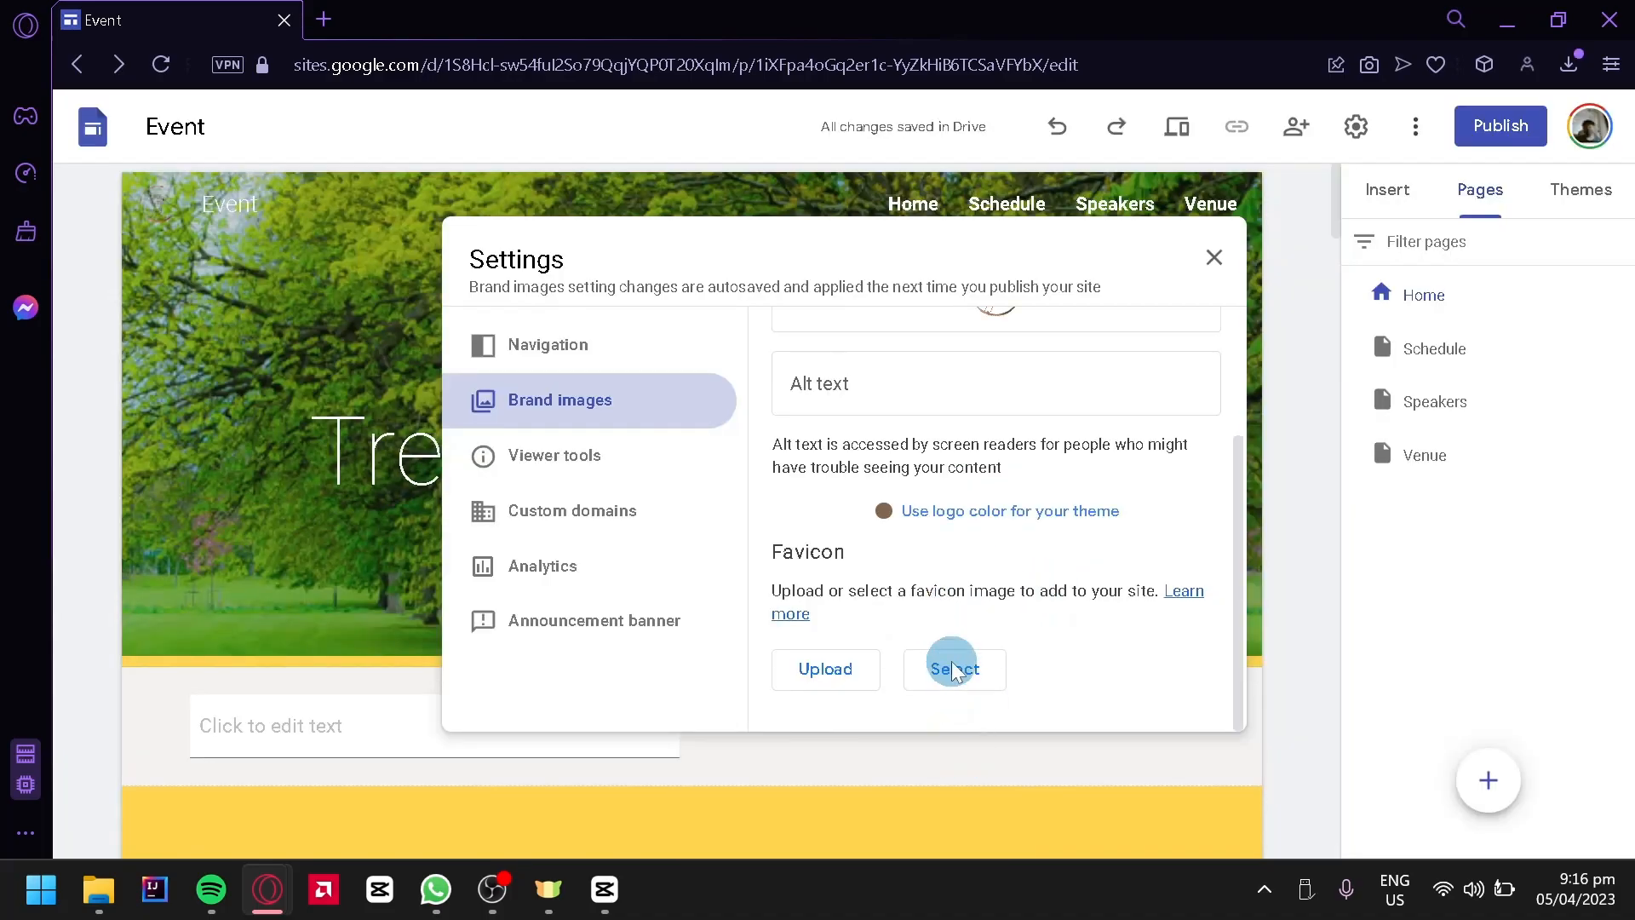
click(1210, 258)
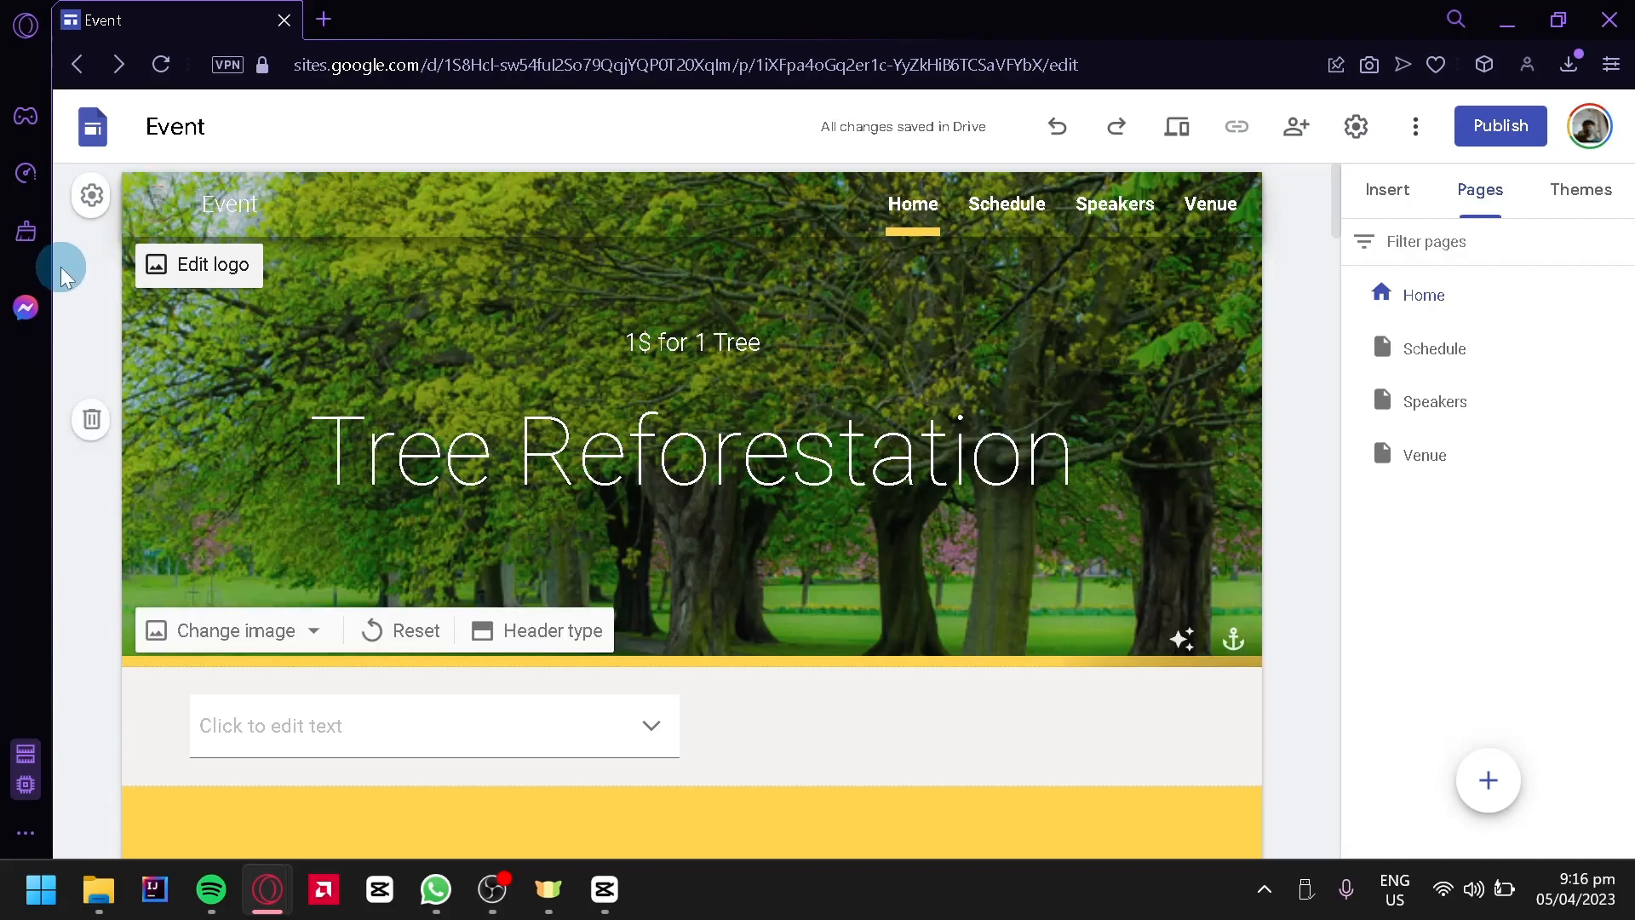
click(227, 144)
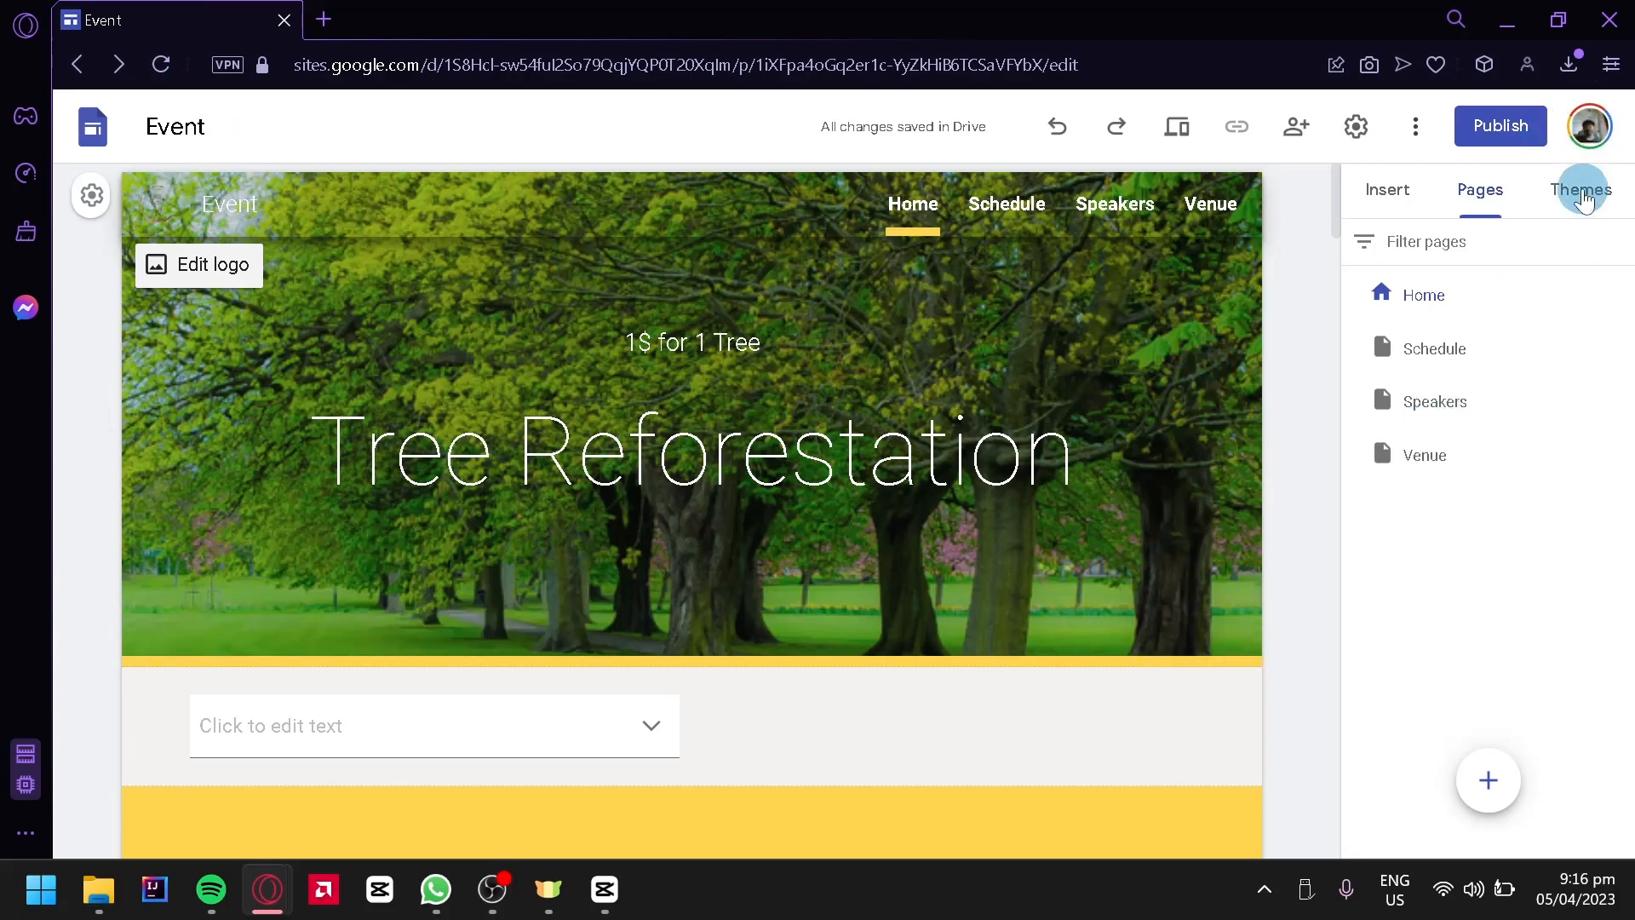
Try the blue and pink colors of the Level theme and return it to yellow
click(1583, 199)
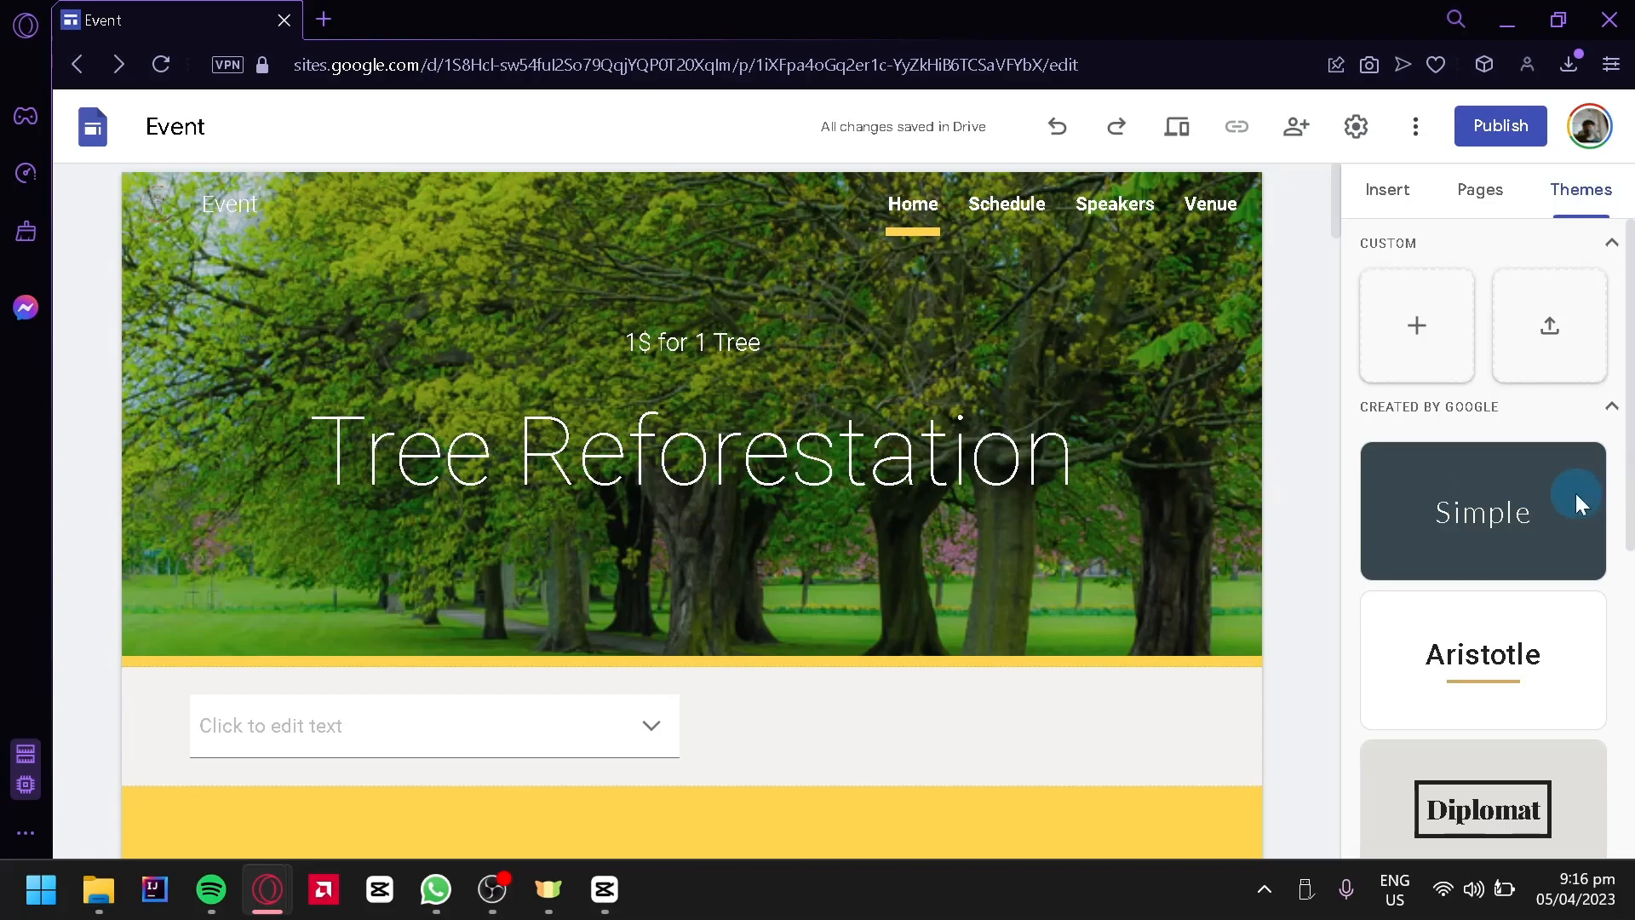
drag(1629, 324, 1609, 626)
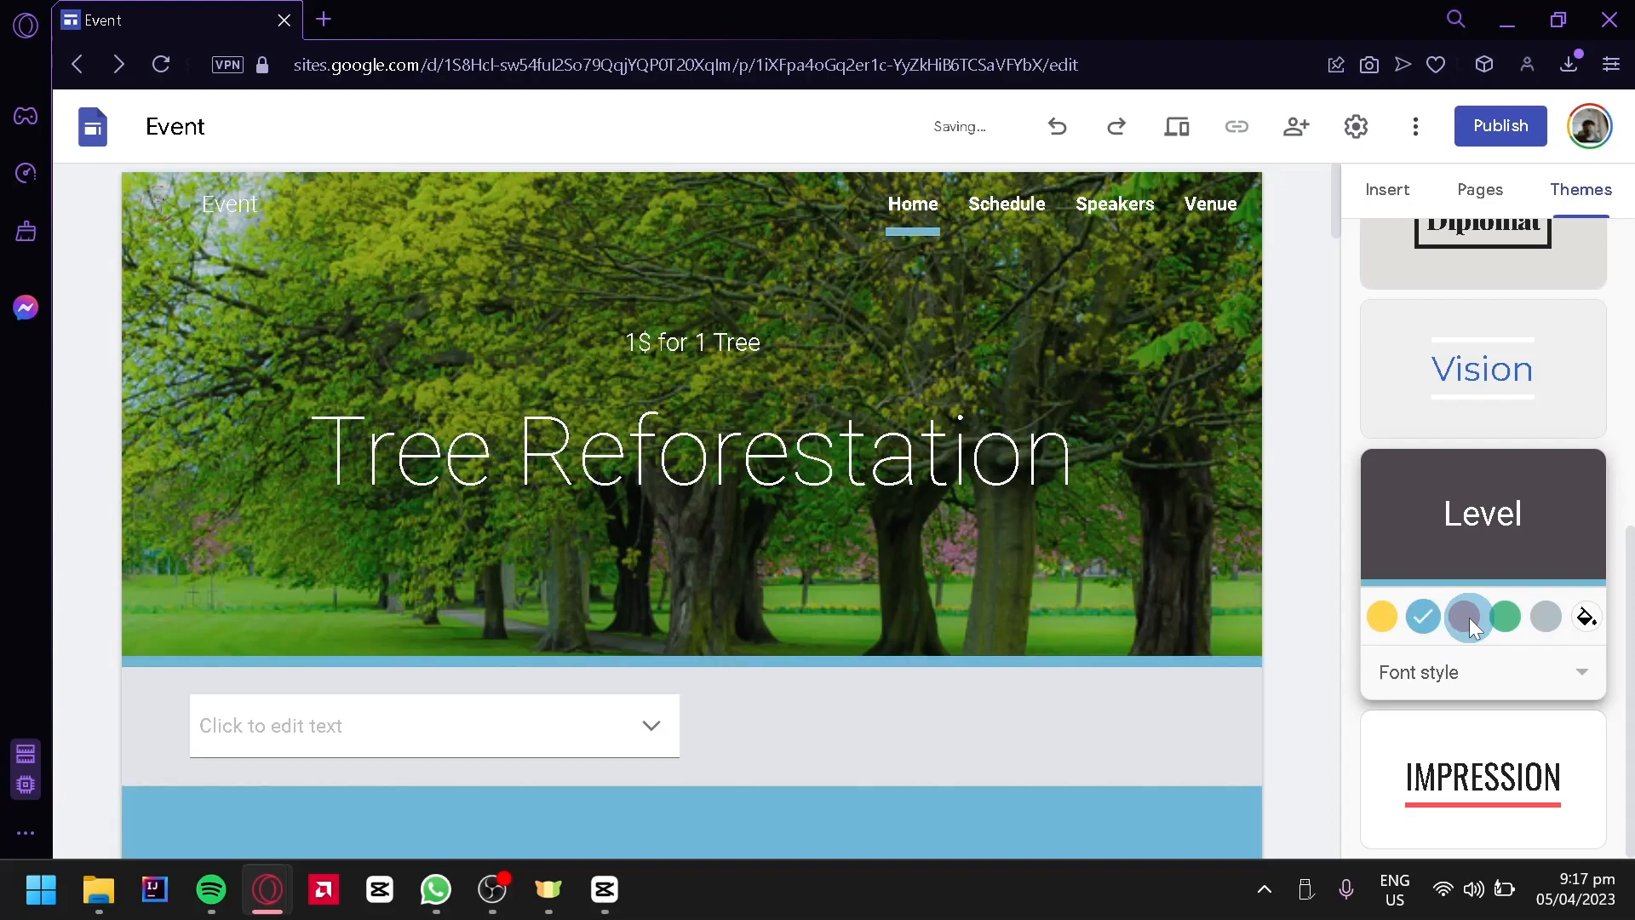
click(1465, 617)
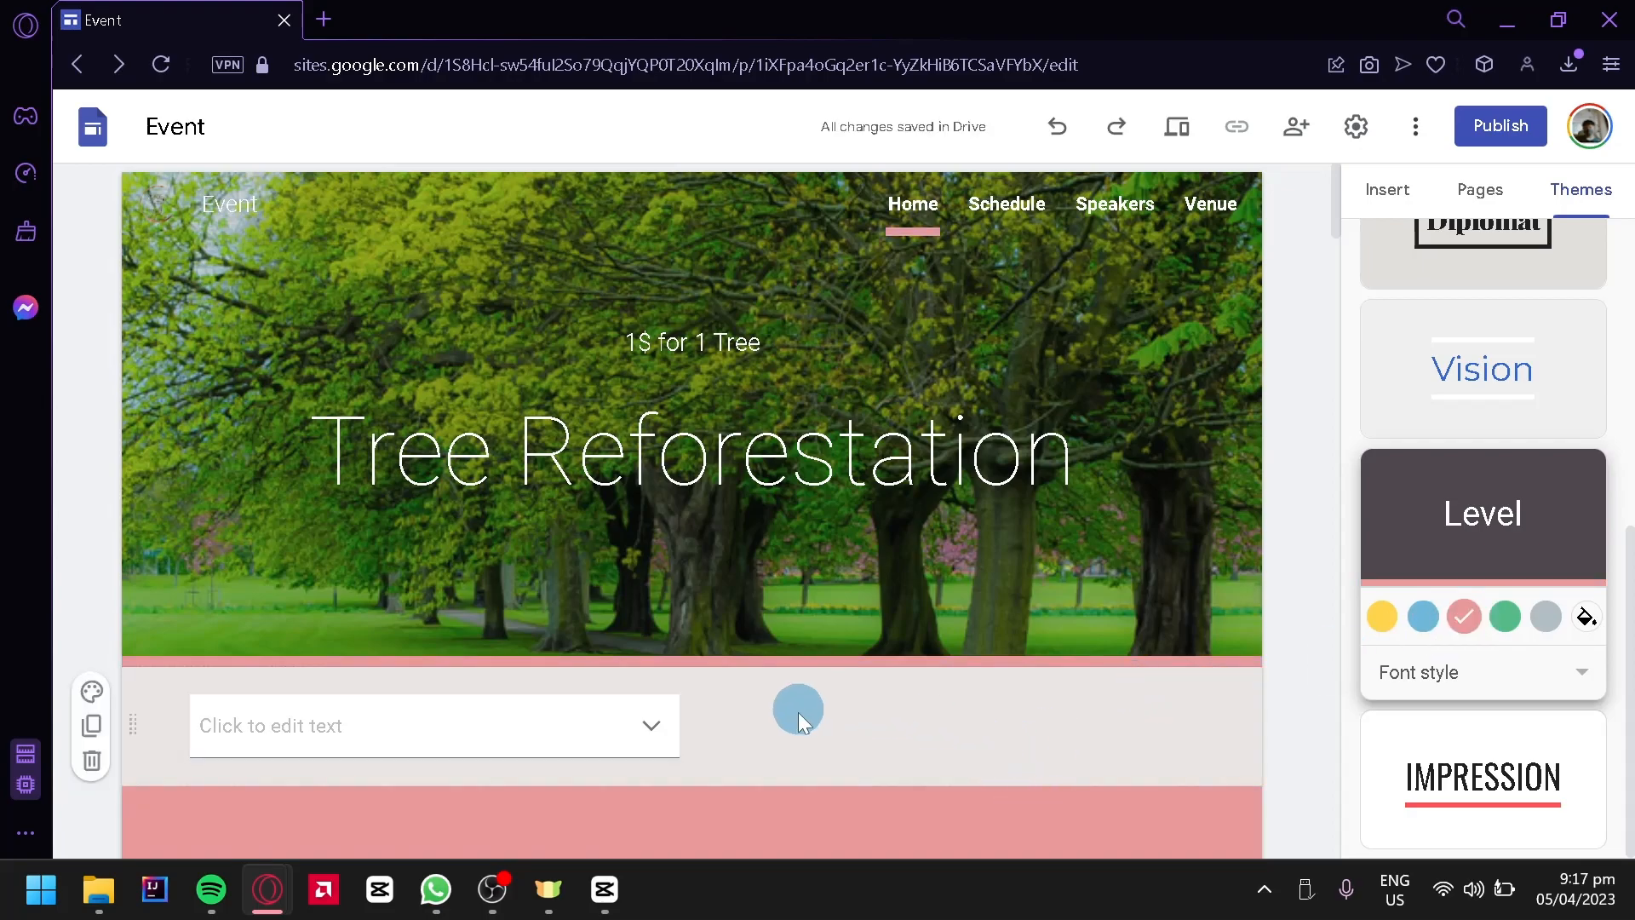
click(1382, 617)
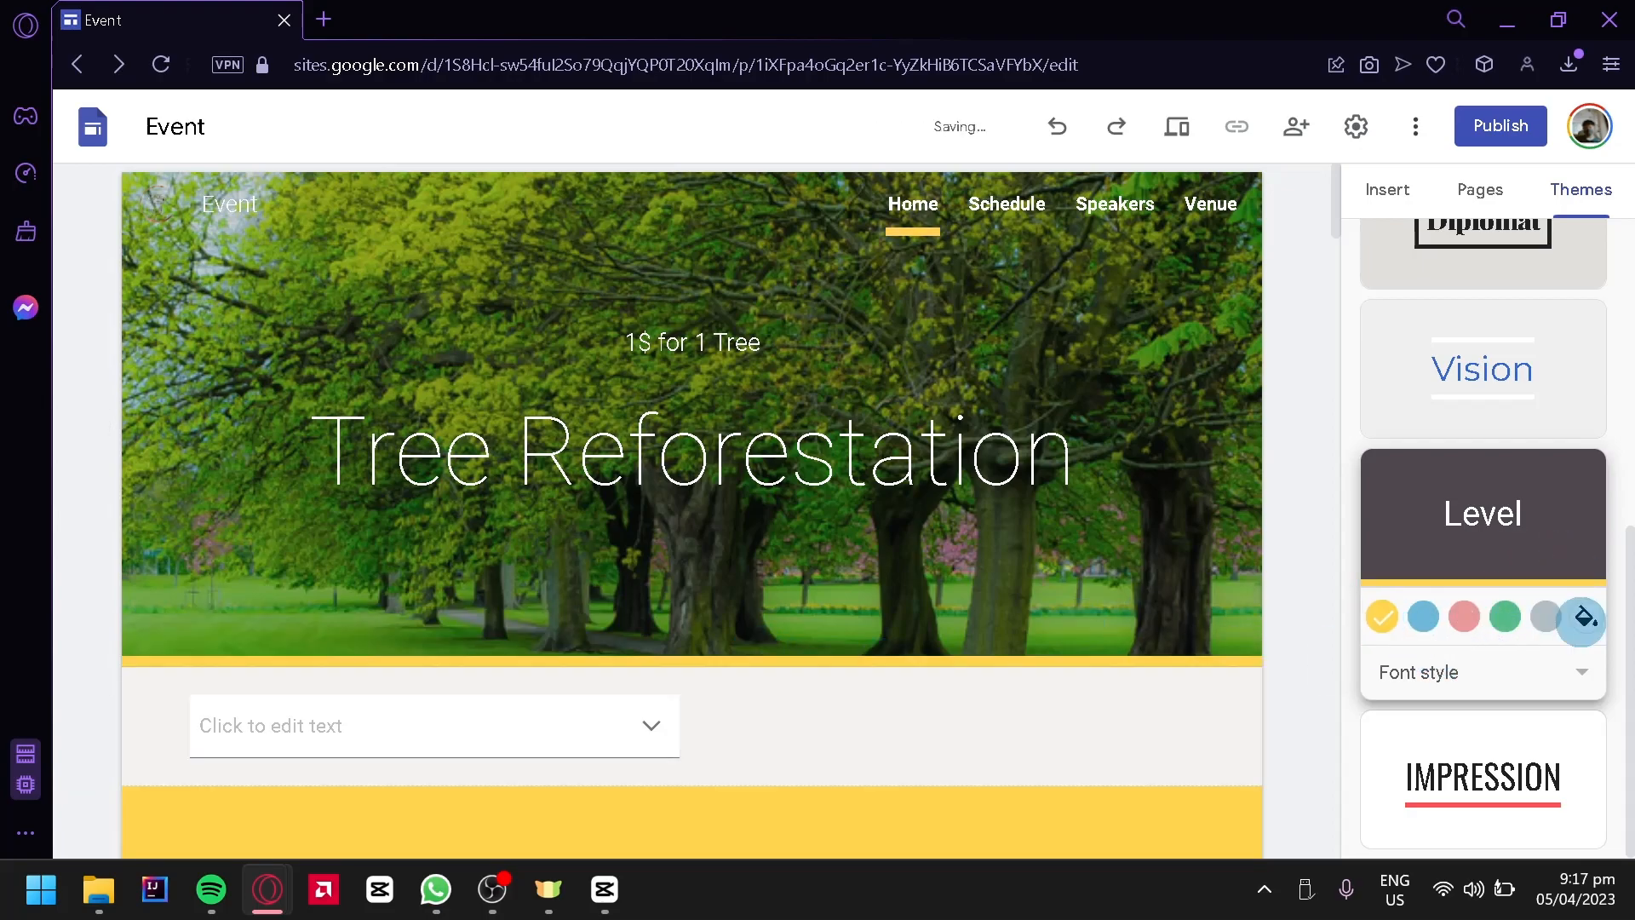
Examine the Level theme's custom color picker and font style choices, and review the page with the yellow theme
click(1585, 614)
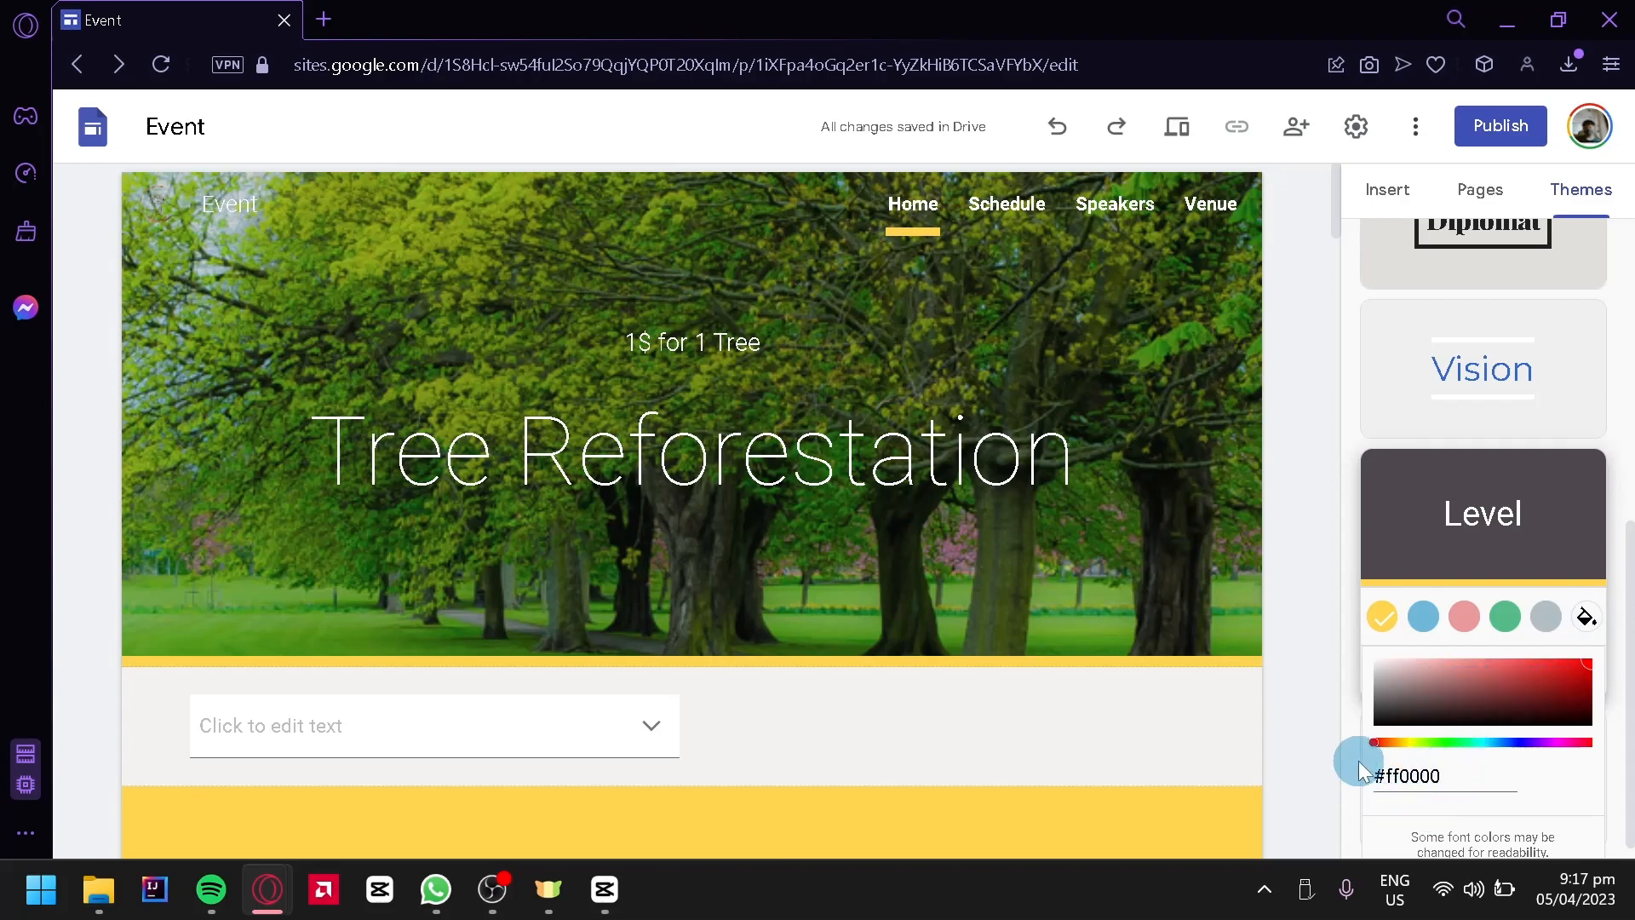
click(1325, 678)
click(1445, 688)
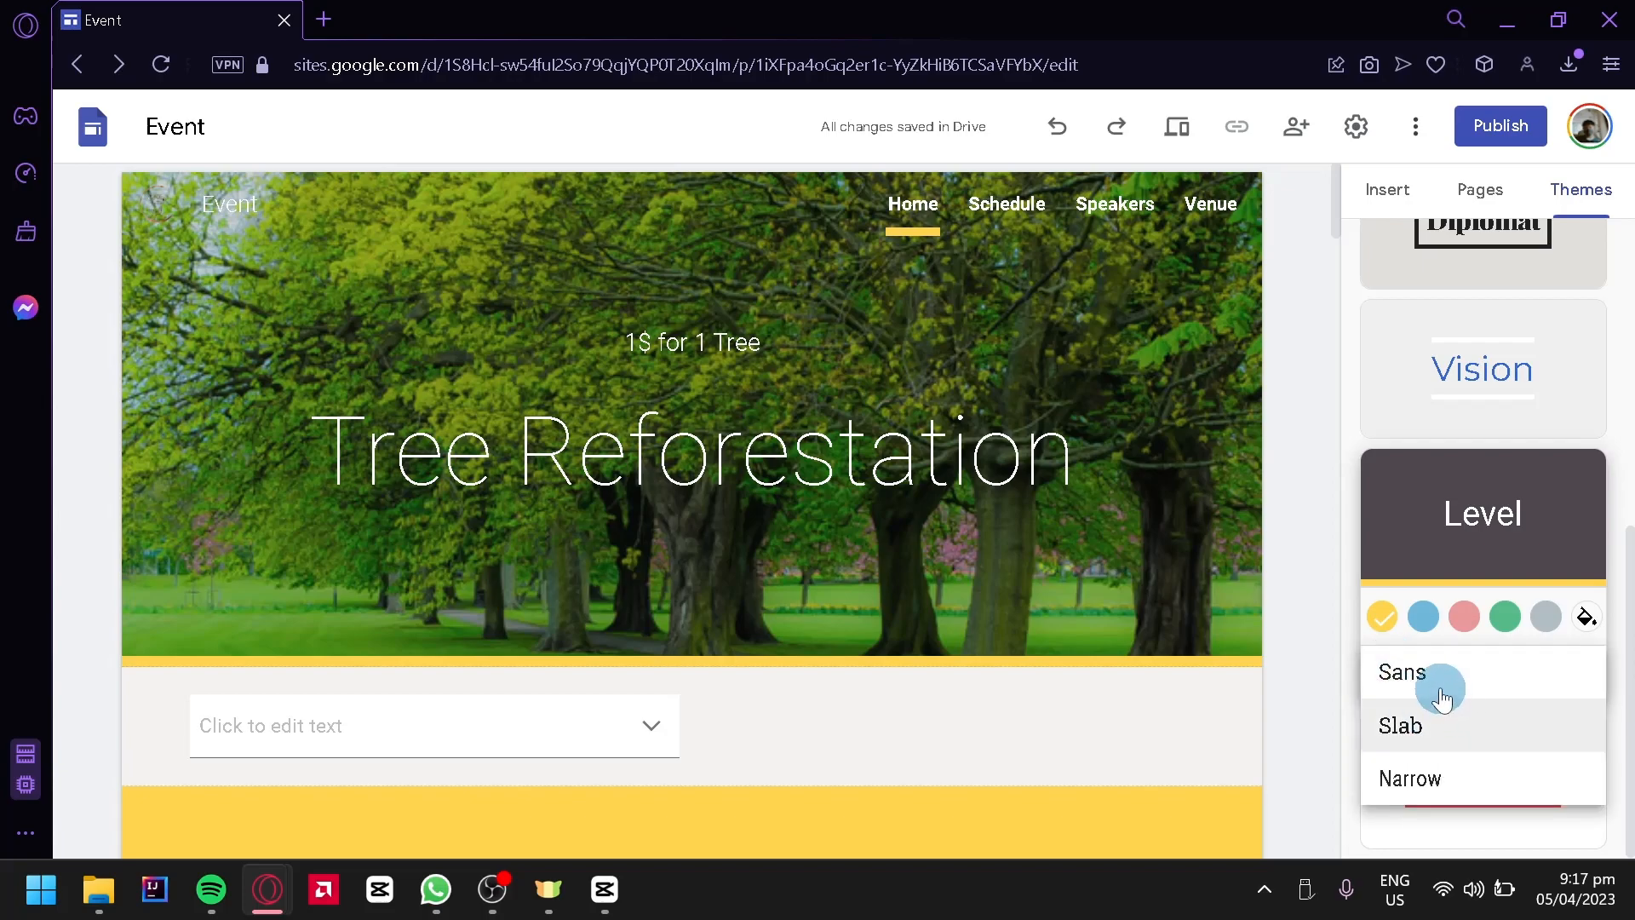
click(1318, 700)
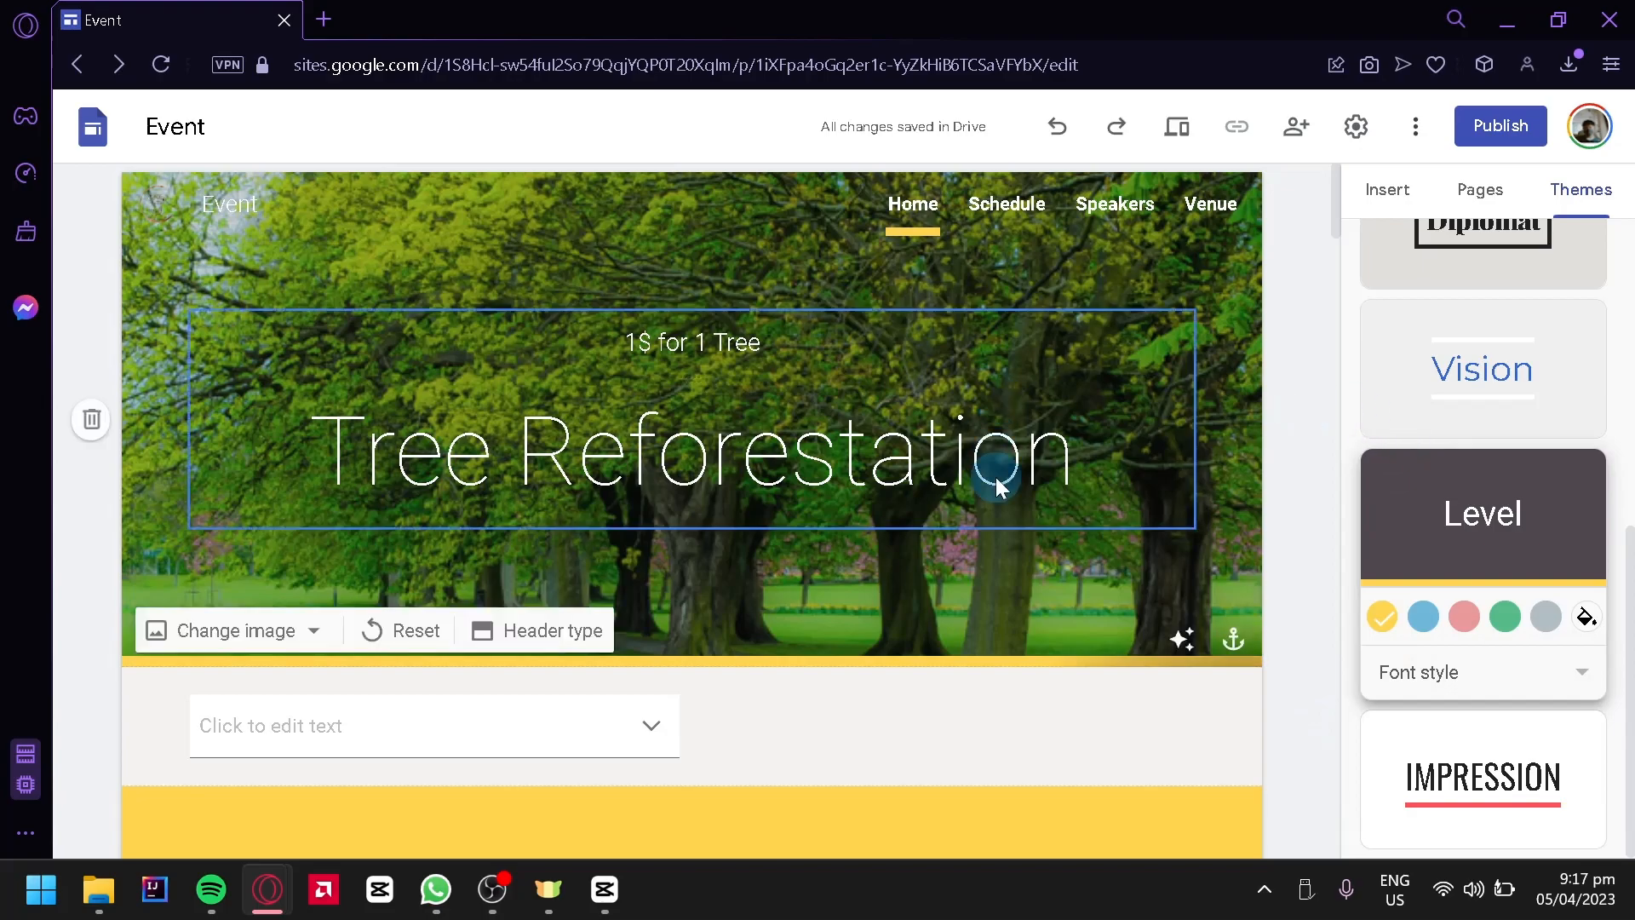
scroll(993, 468, down, 12)
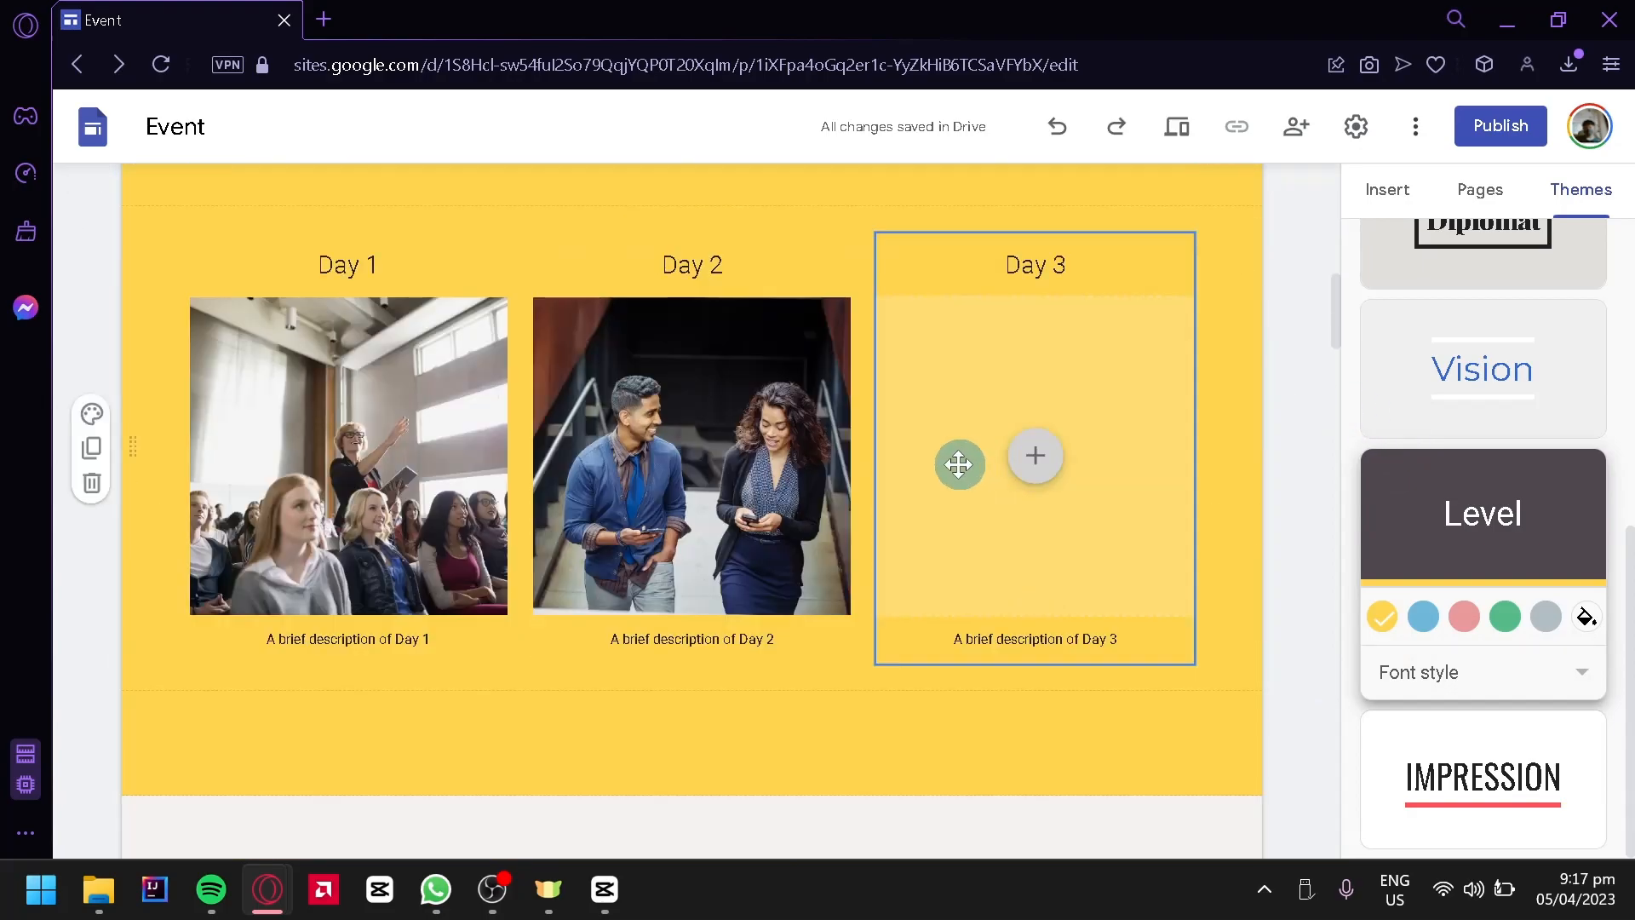
scroll(960, 460, up, 10)
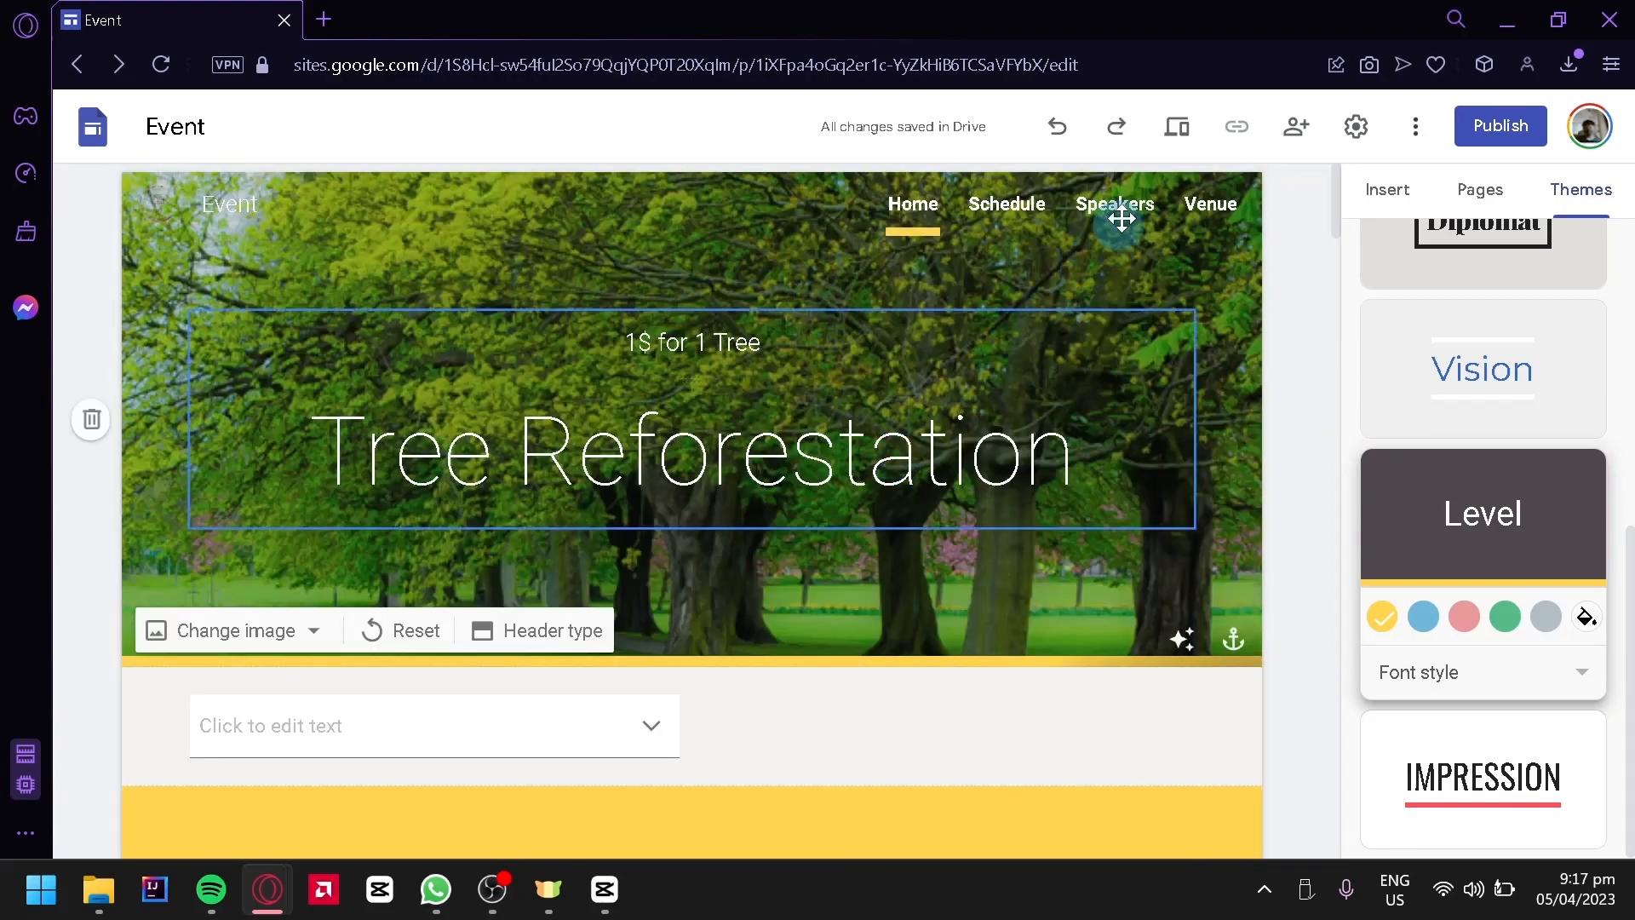
Preview the Home page at large-screen size, review its header and summit section, and switch the preview to tablet size
click(1174, 129)
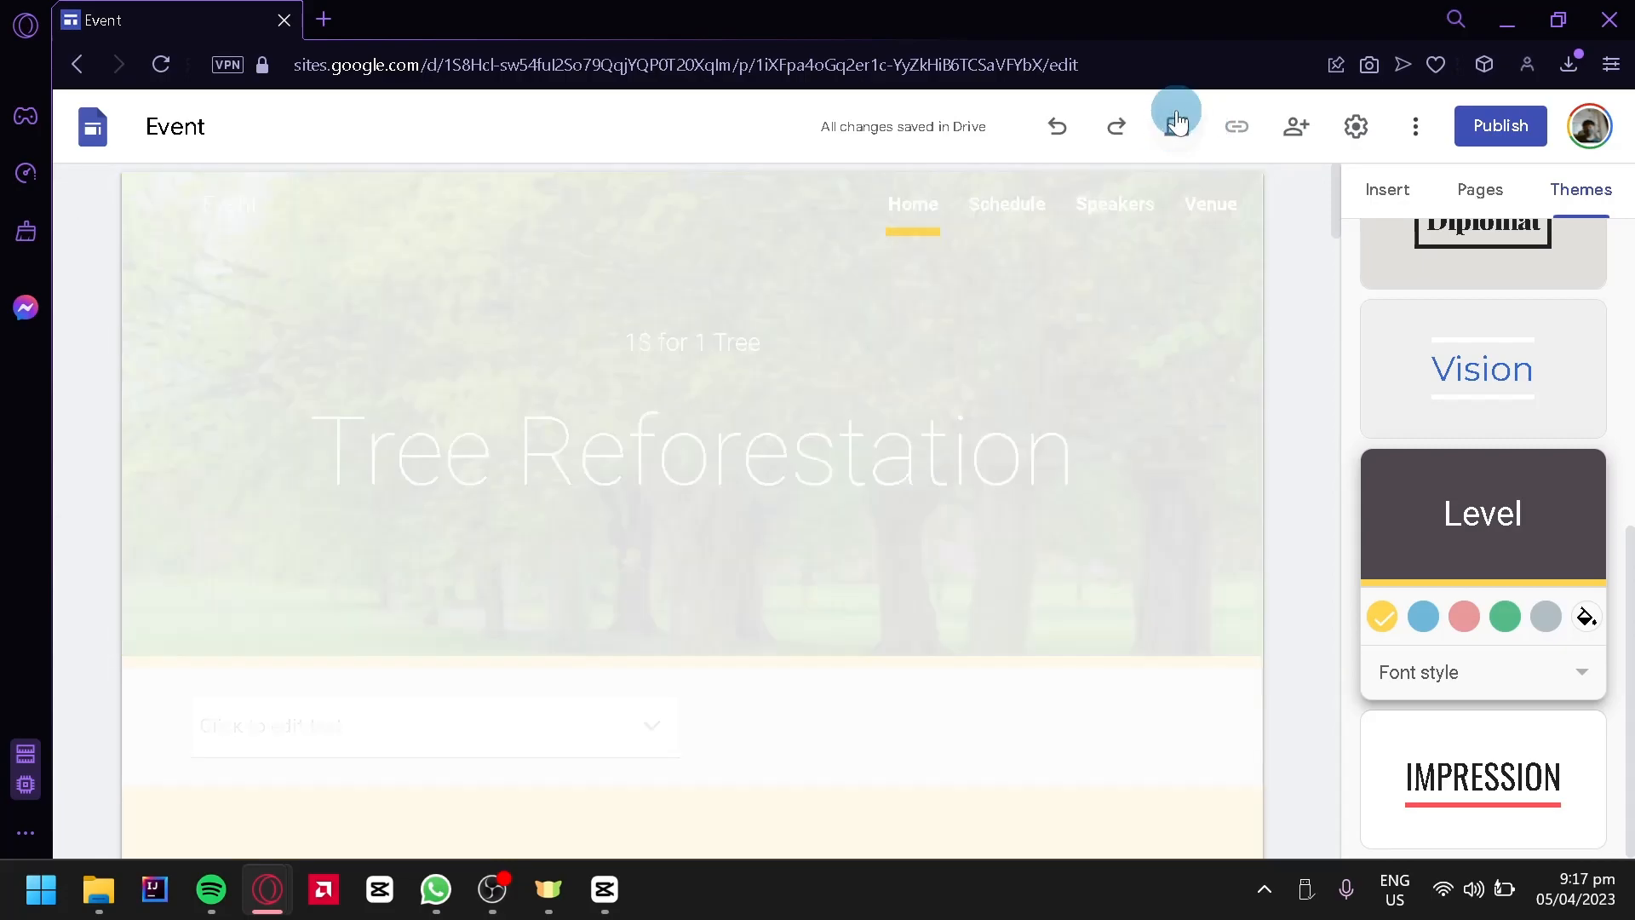
scroll(1389, 464, down, 4)
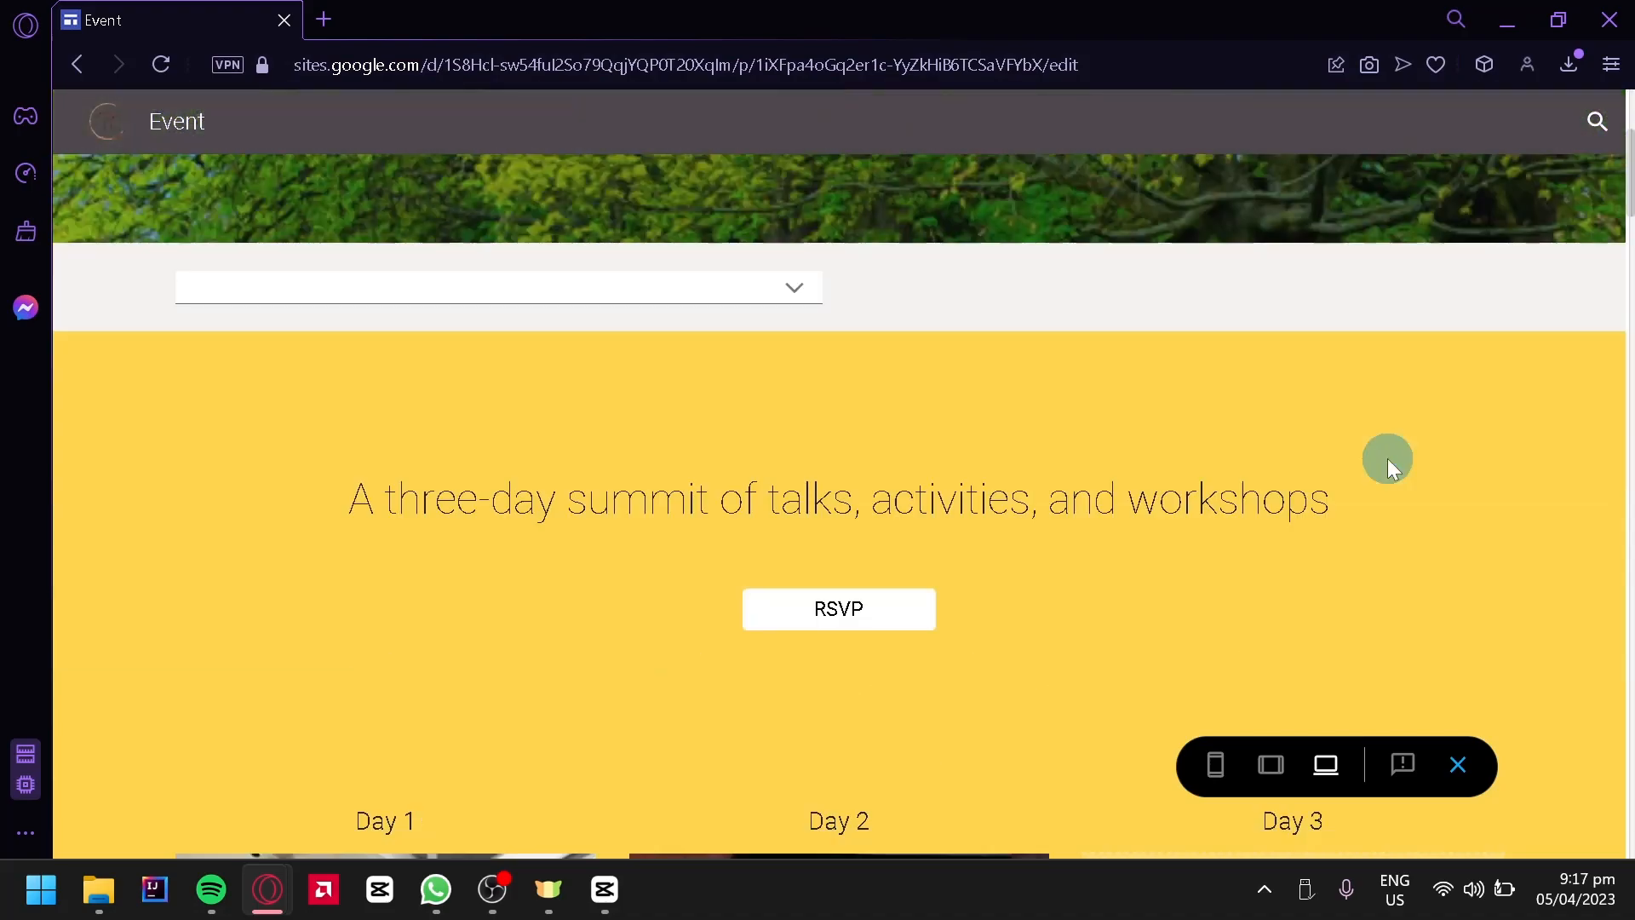
scroll(1346, 460, up, 4)
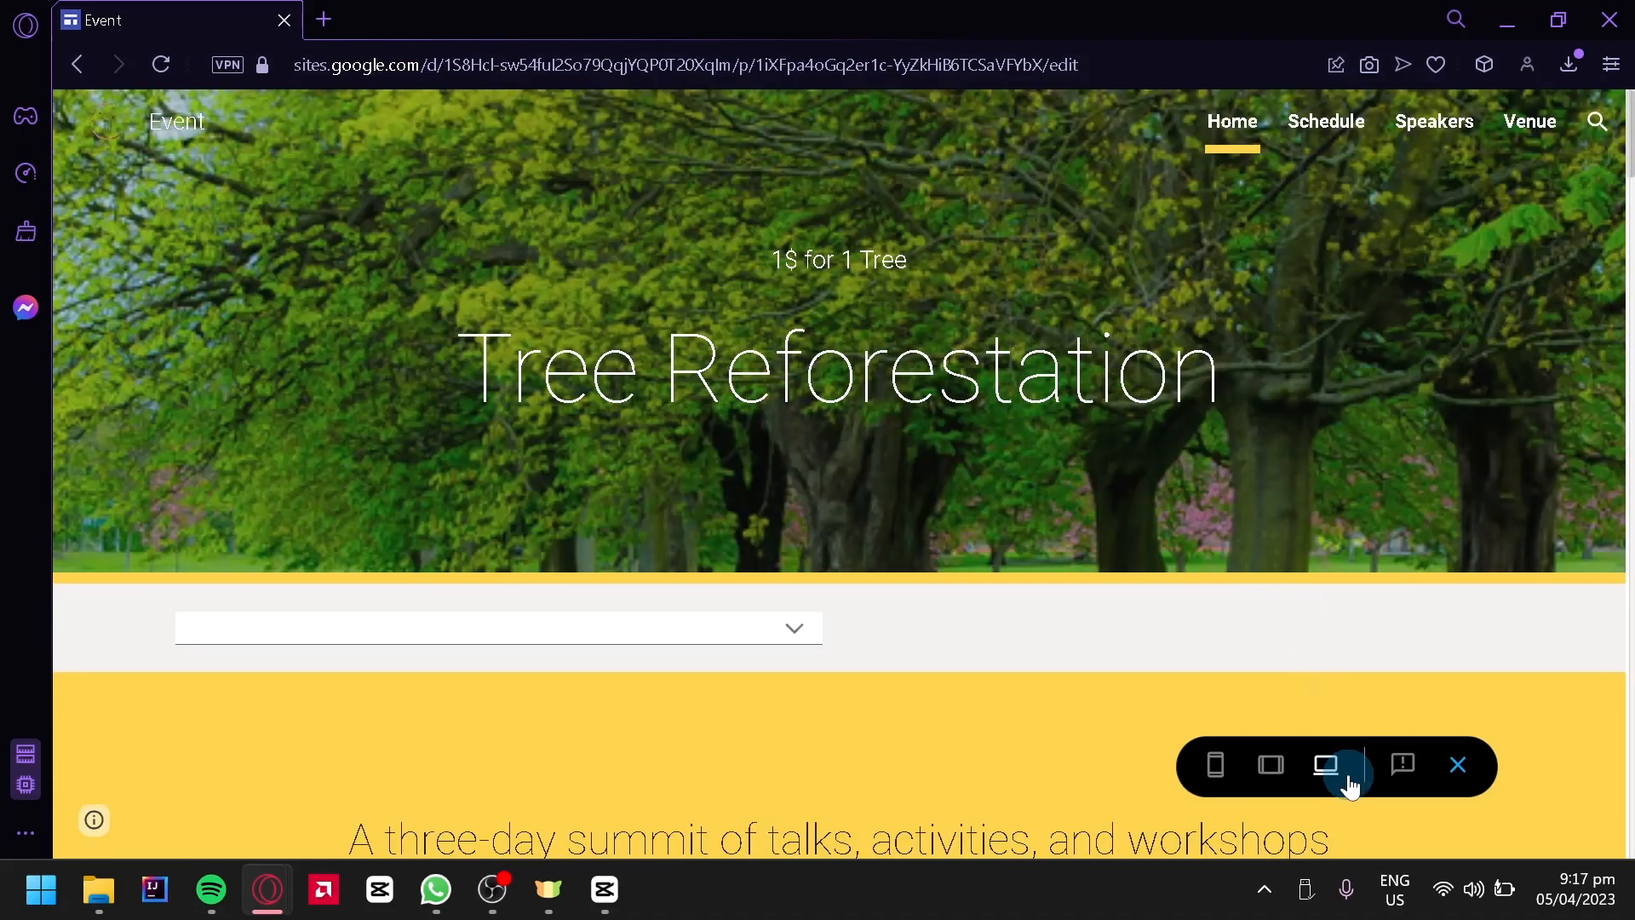
click(1271, 765)
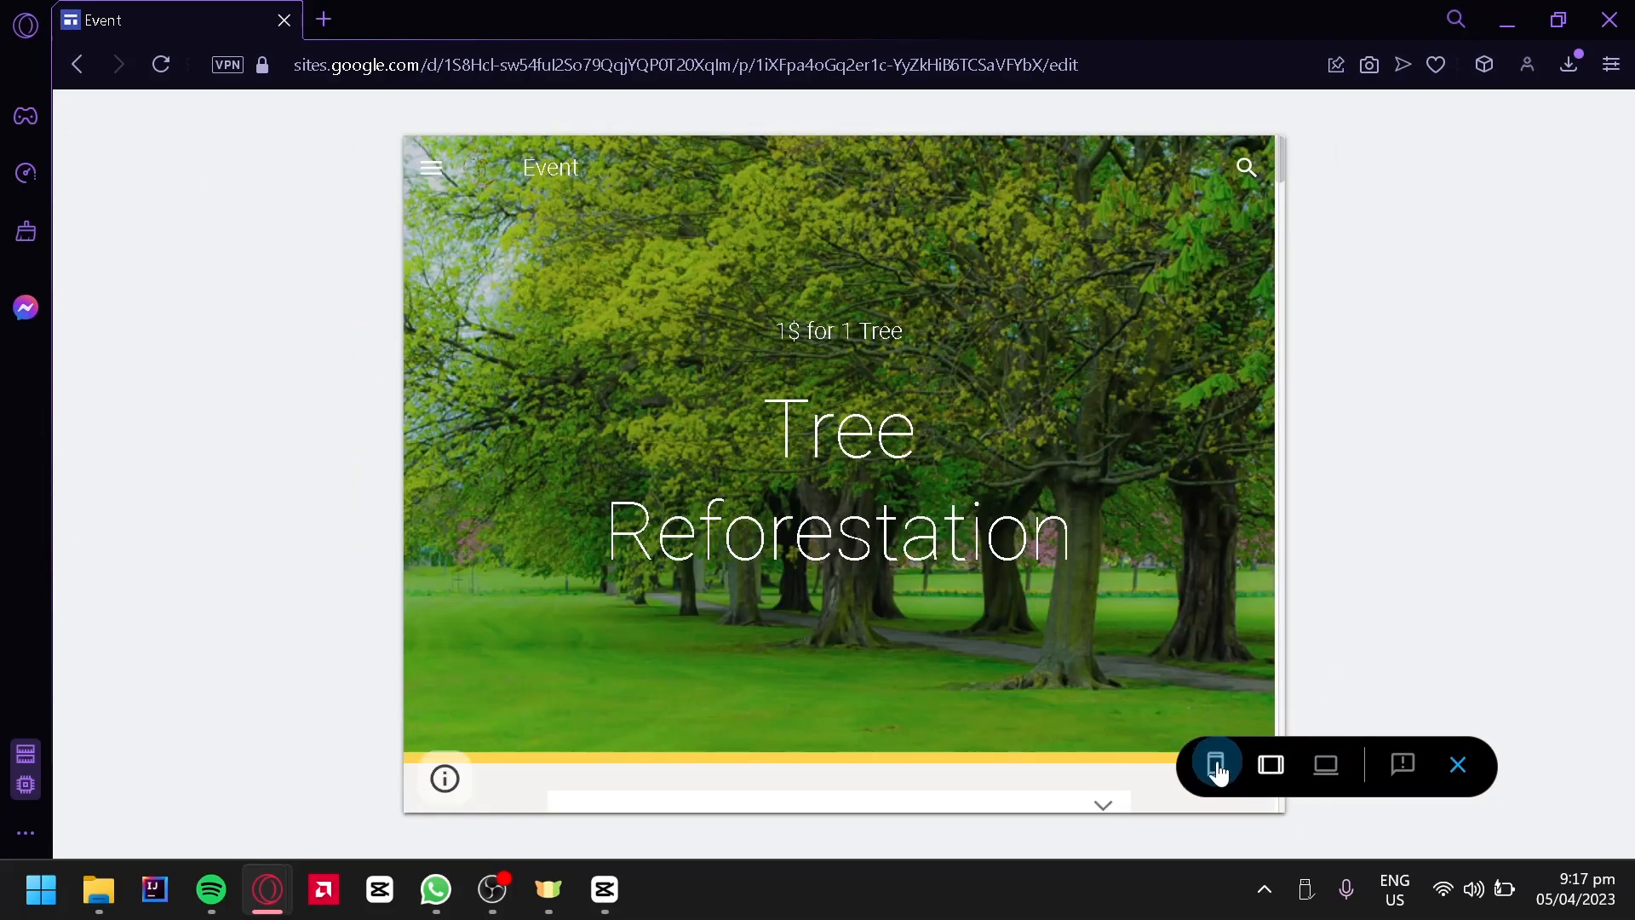
Preview the page at phone size, test expanding and collapsing the collapsible group with the tree image, and exit the preview
click(1216, 765)
scroll(918, 540, down, 4)
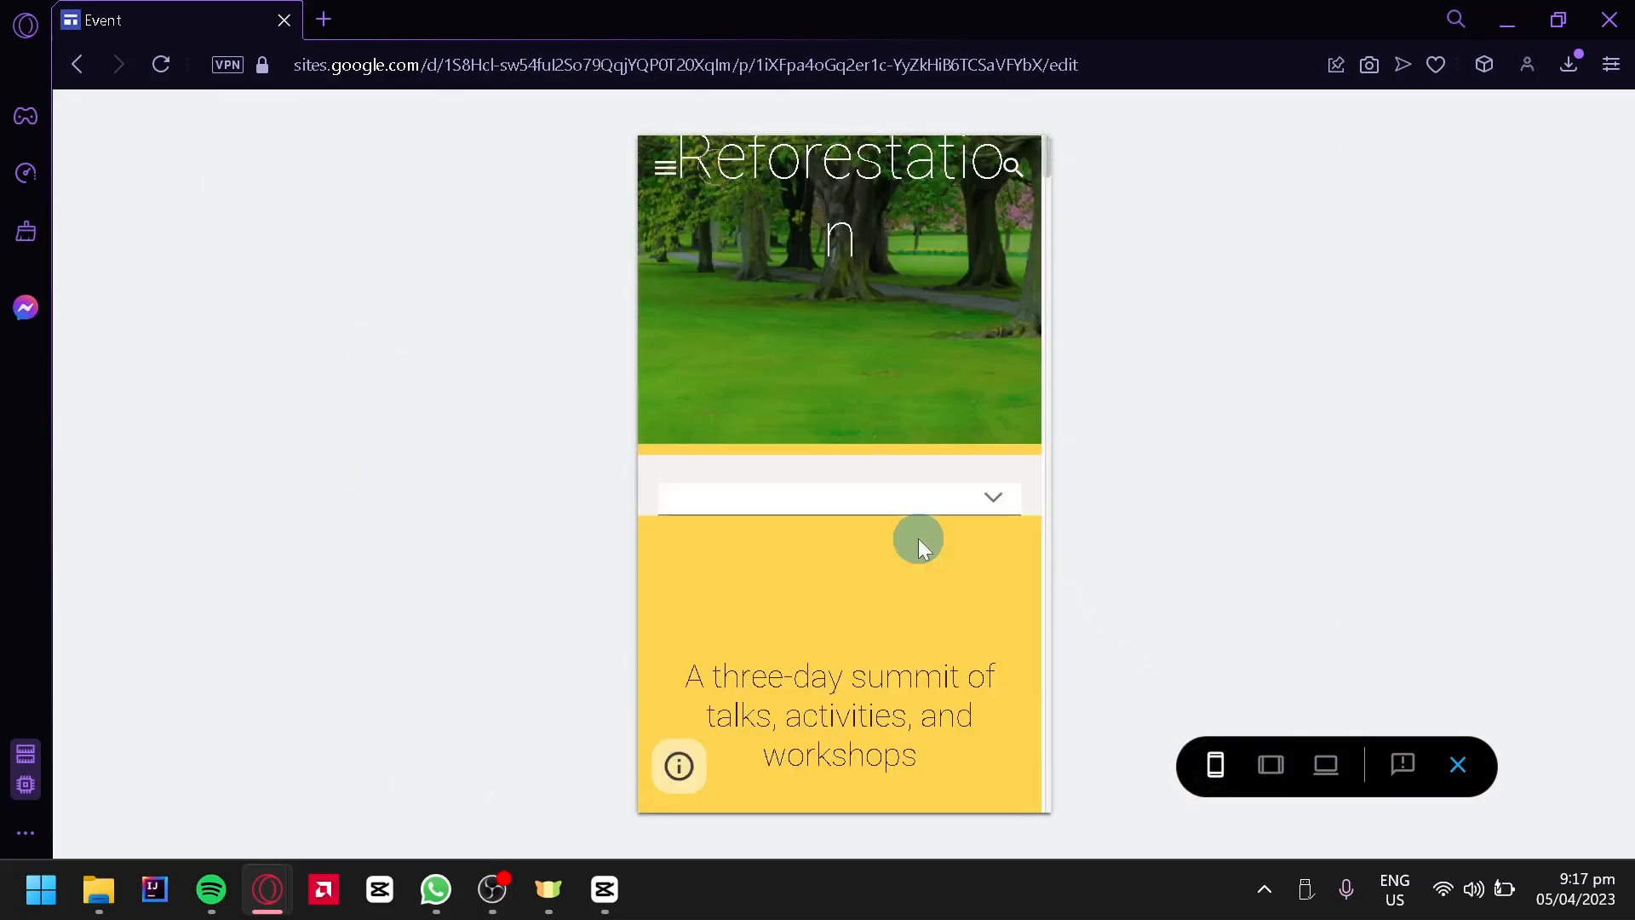
click(992, 505)
scroll(979, 490, down, 4)
scroll(966, 511, up, 2)
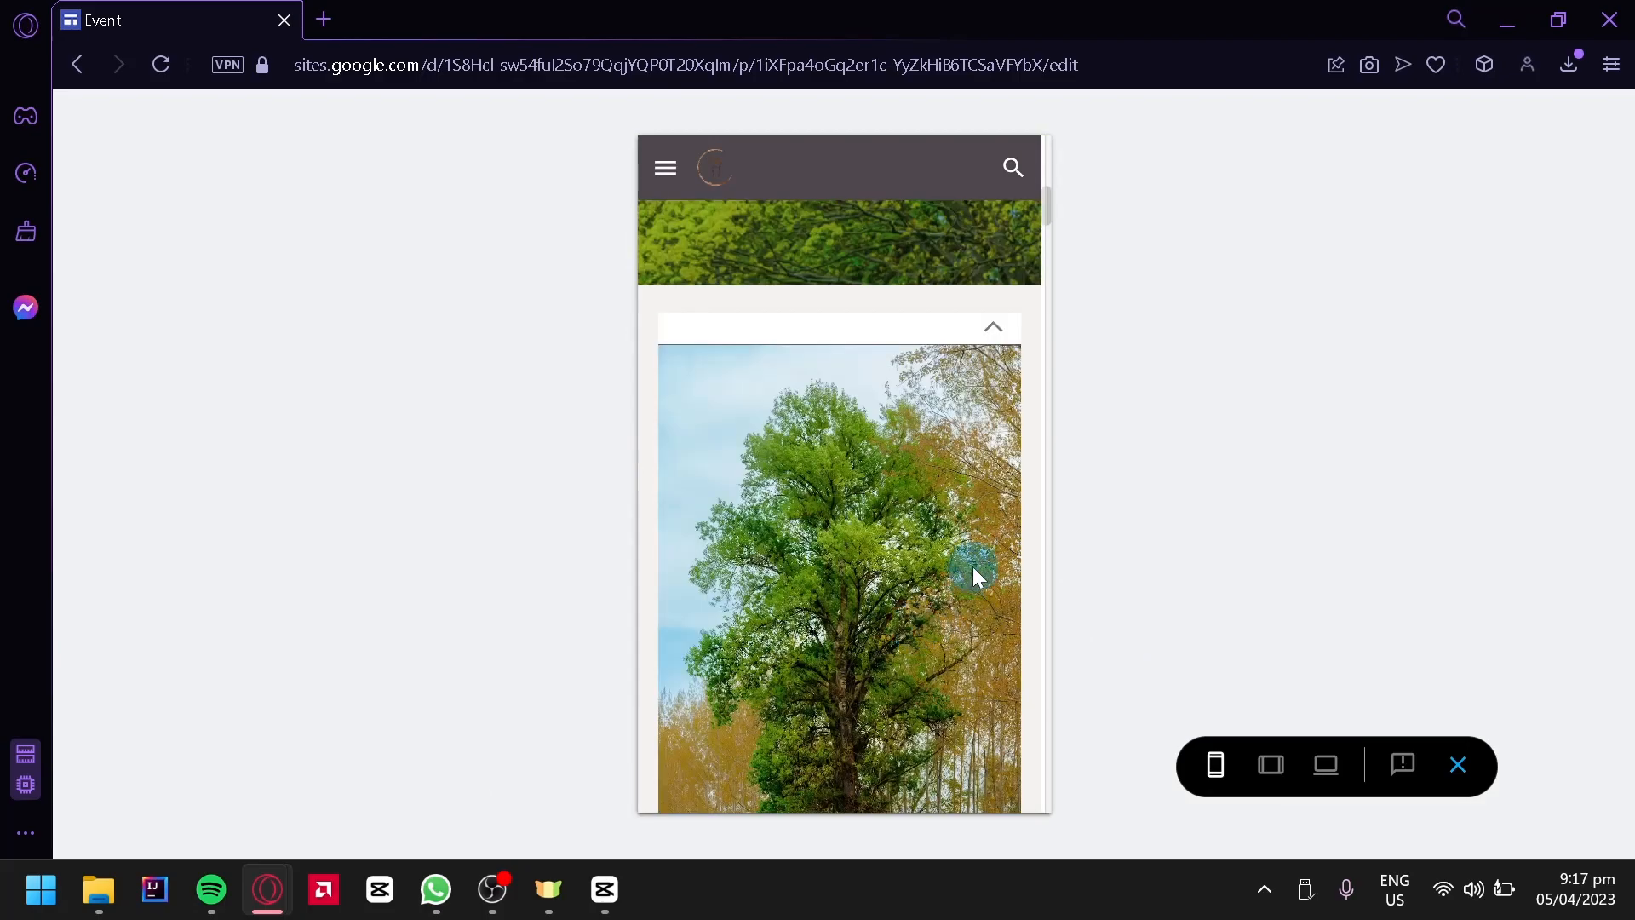
click(992, 341)
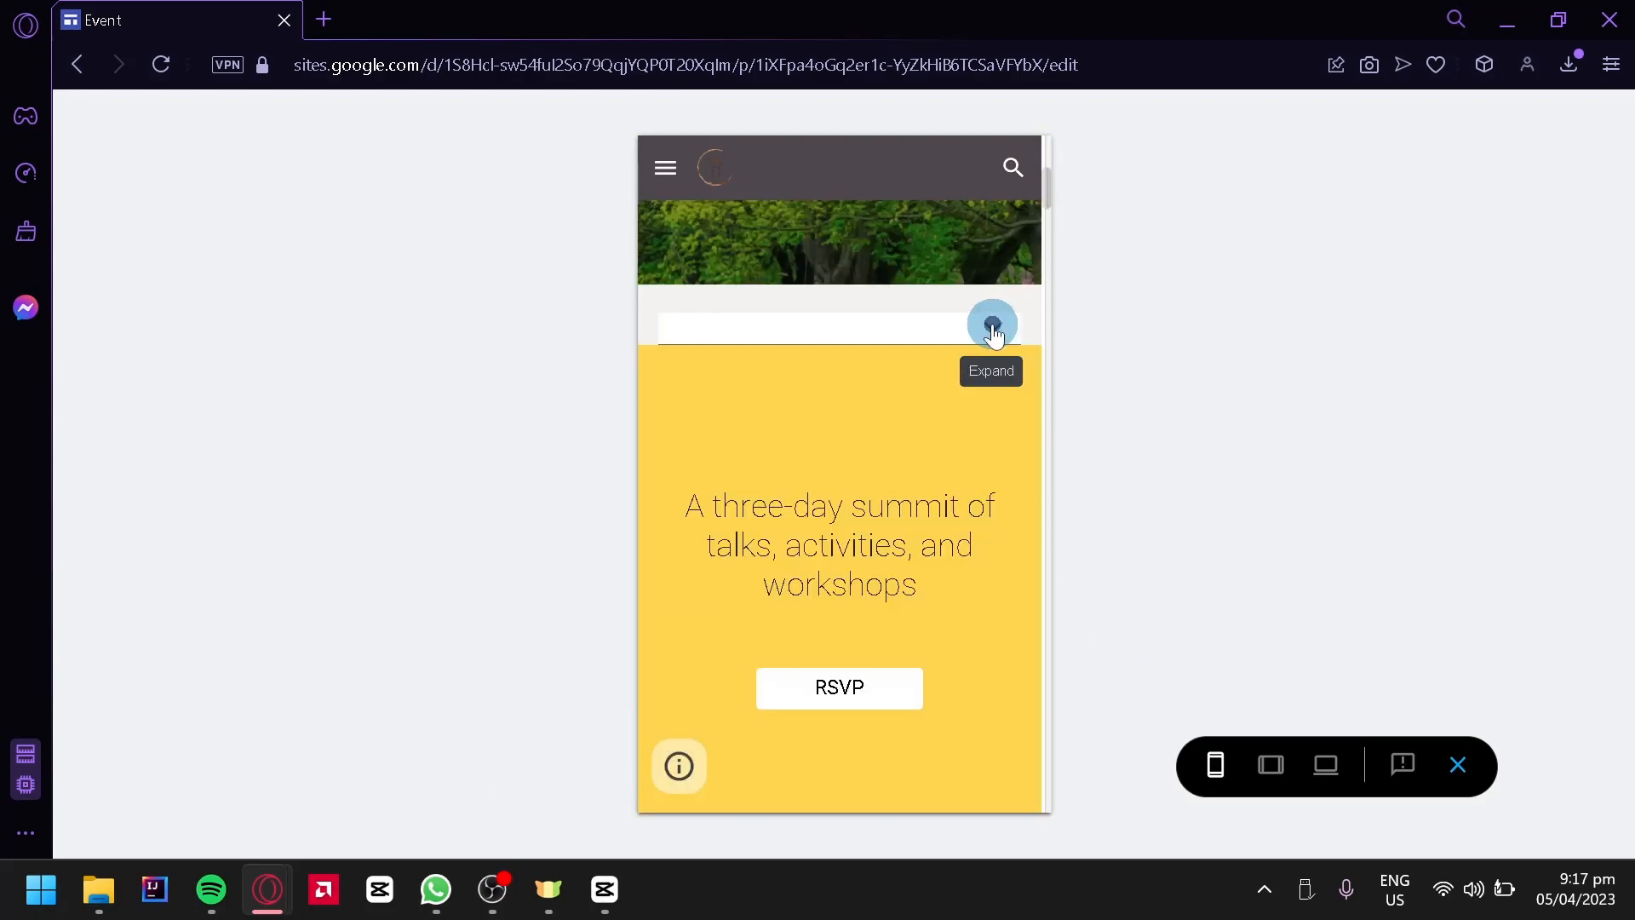
click(992, 341)
scroll(892, 482, down, 2)
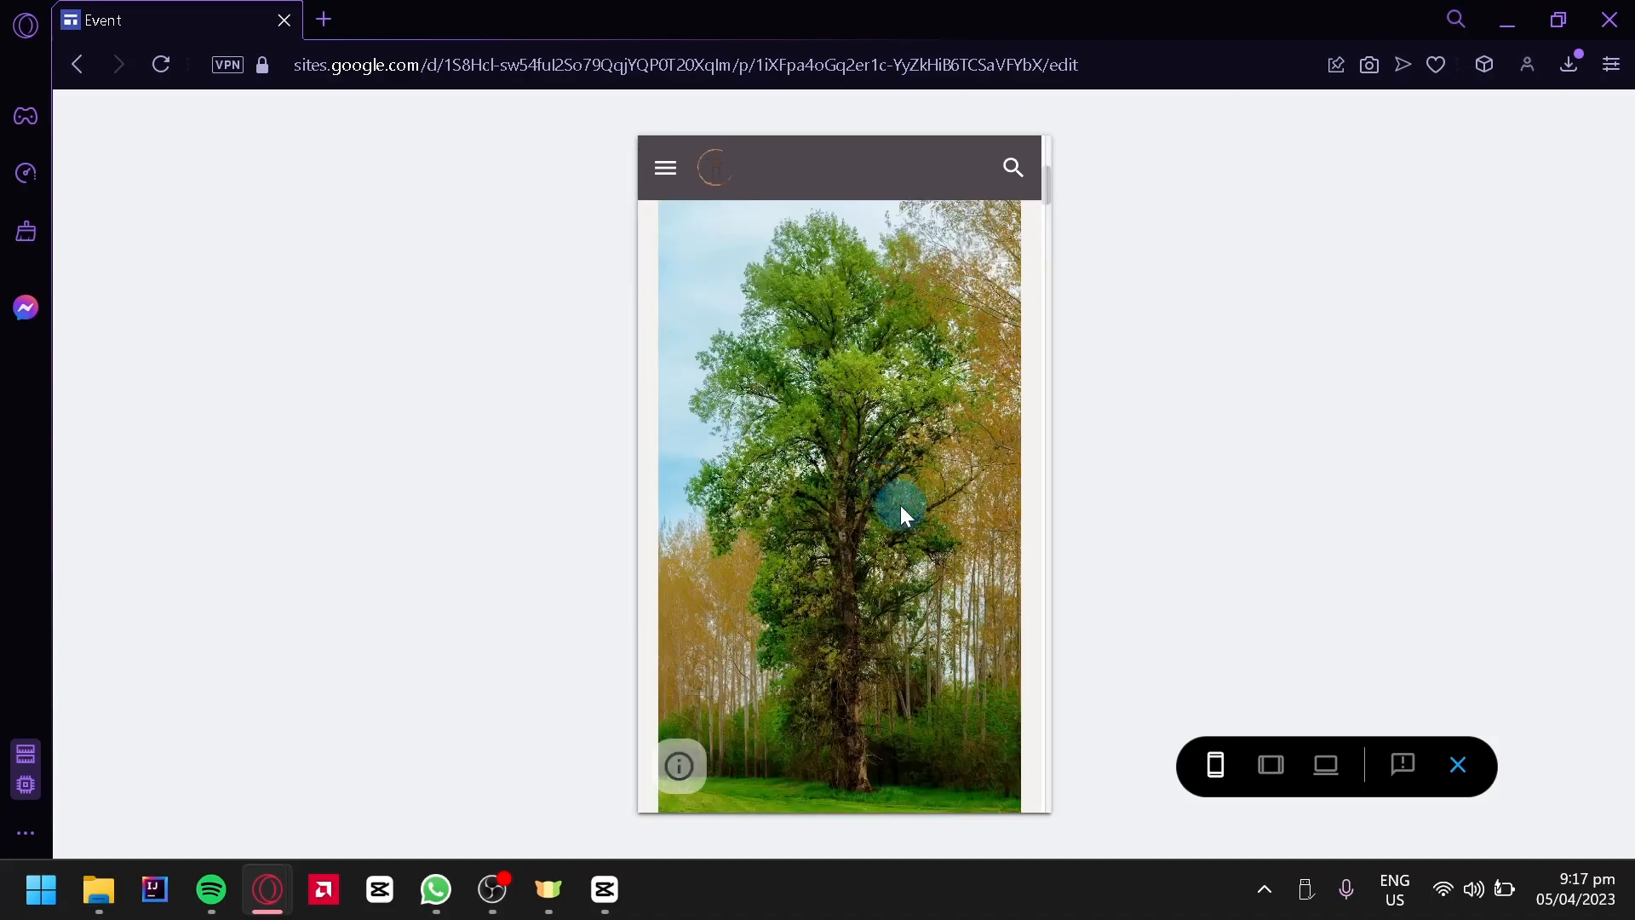
click(1466, 776)
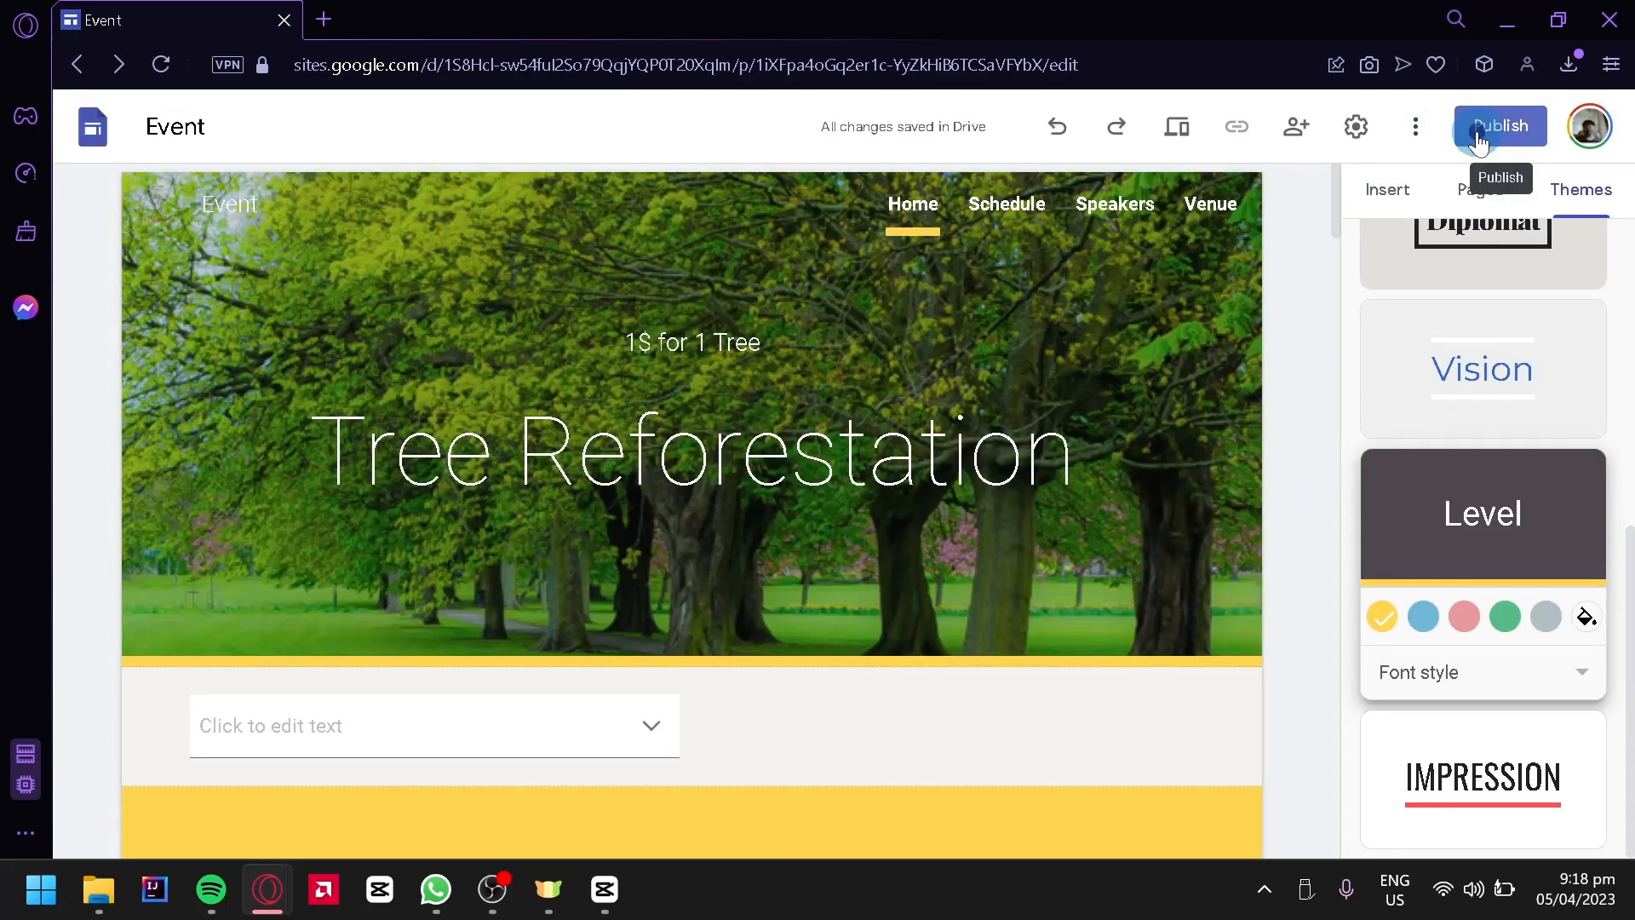
Publish the site to the web with the web address treecharities
click(1478, 135)
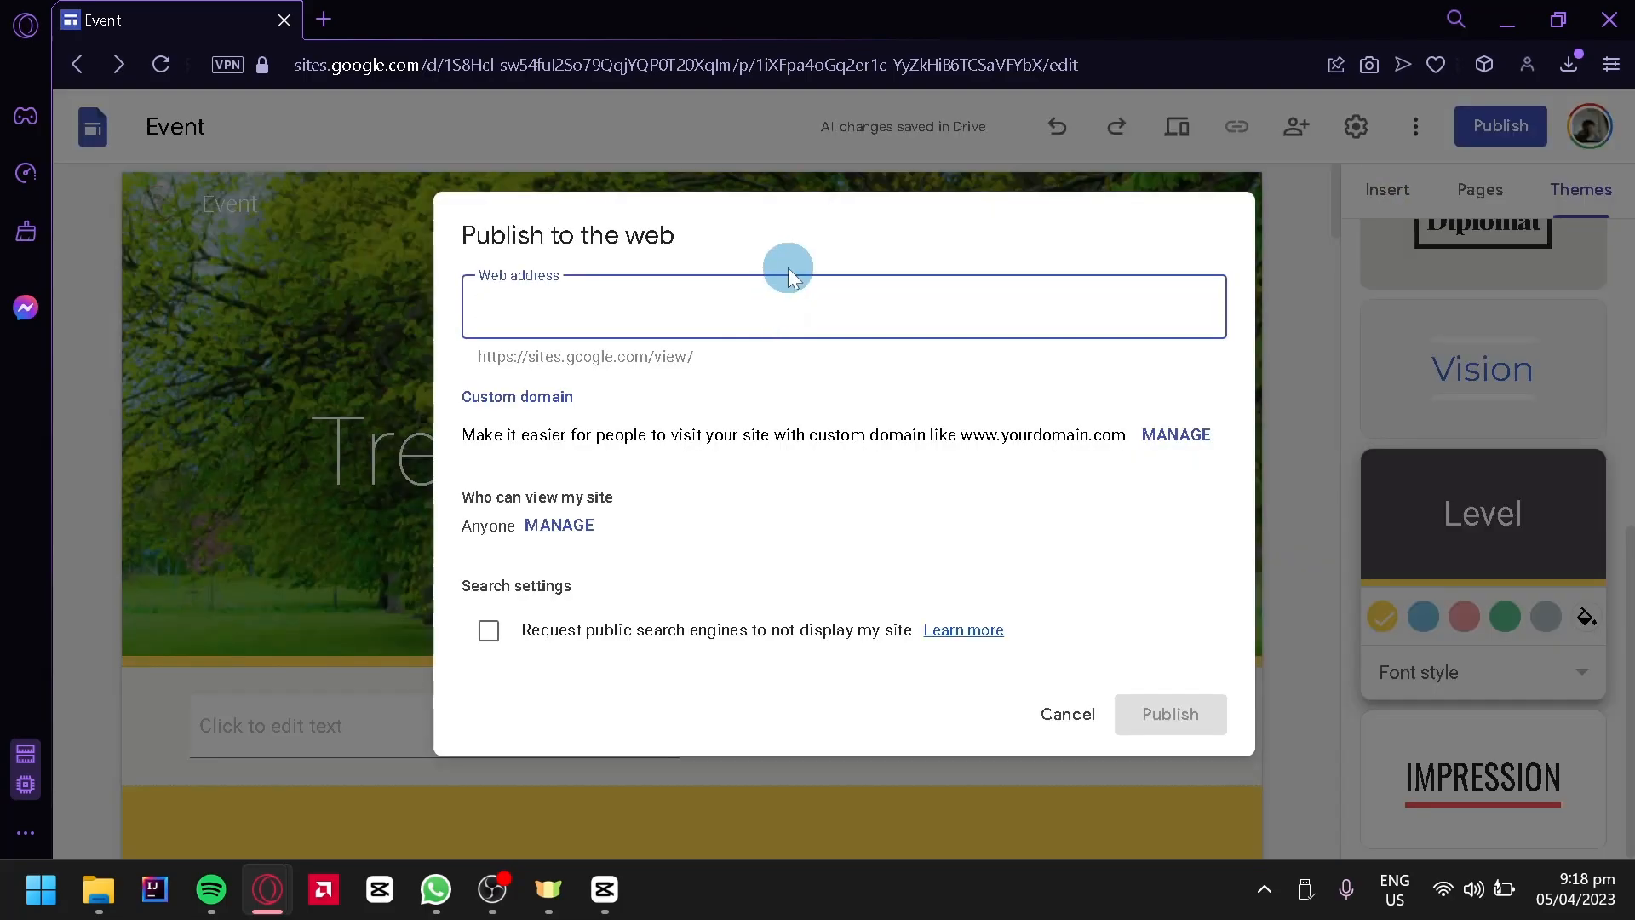
text(treecharities)
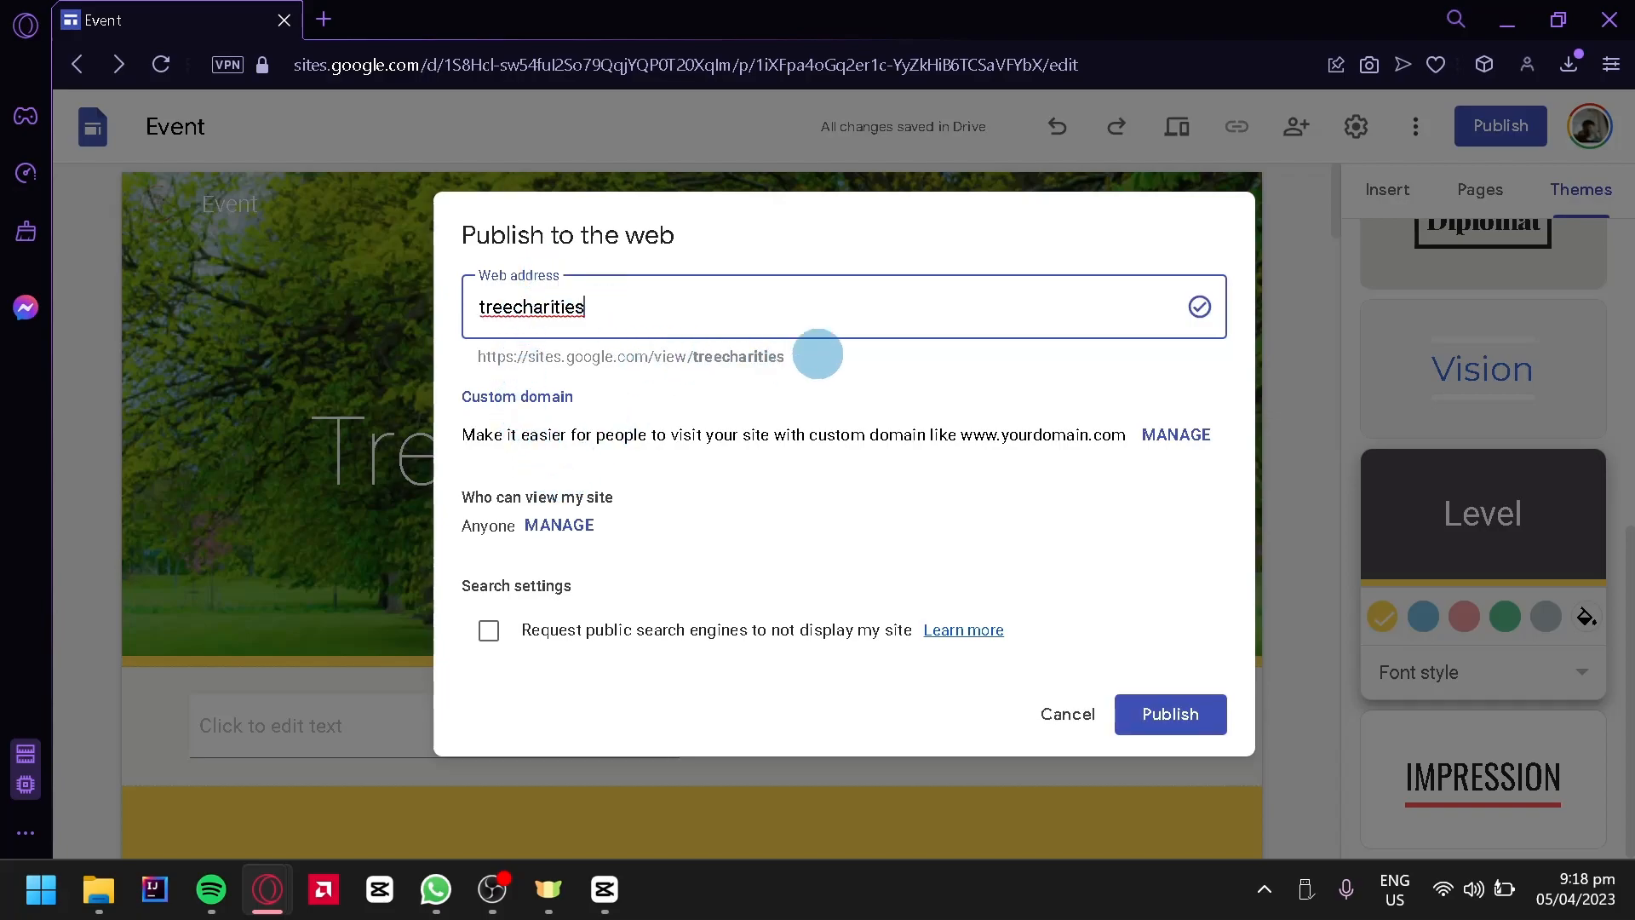
triple_click(784, 356)
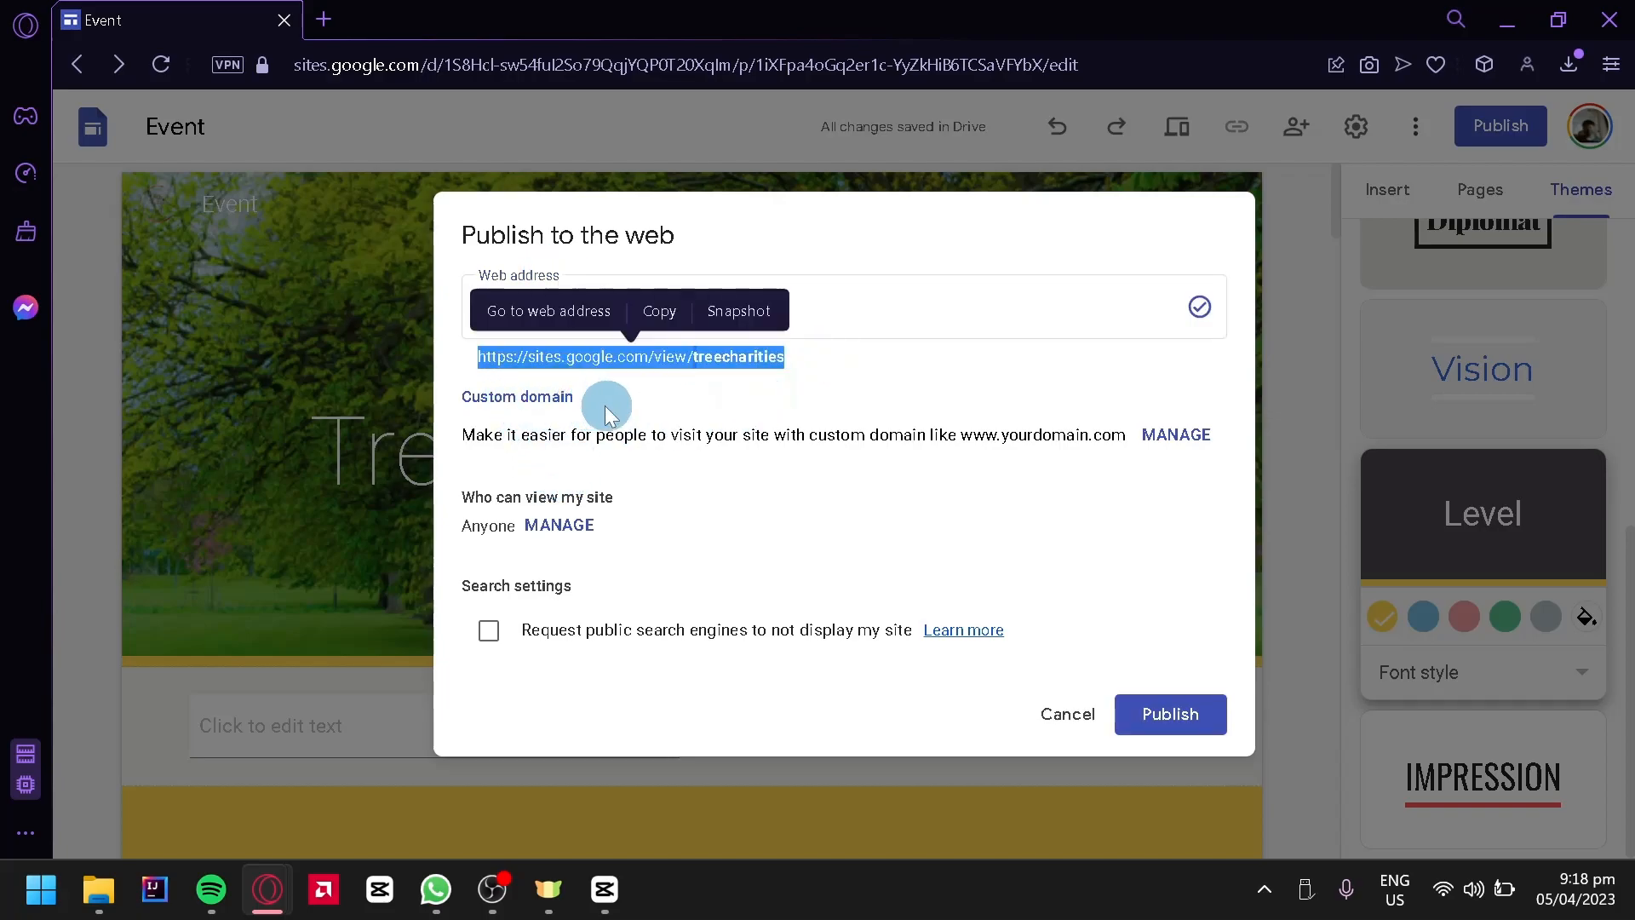
click(661, 405)
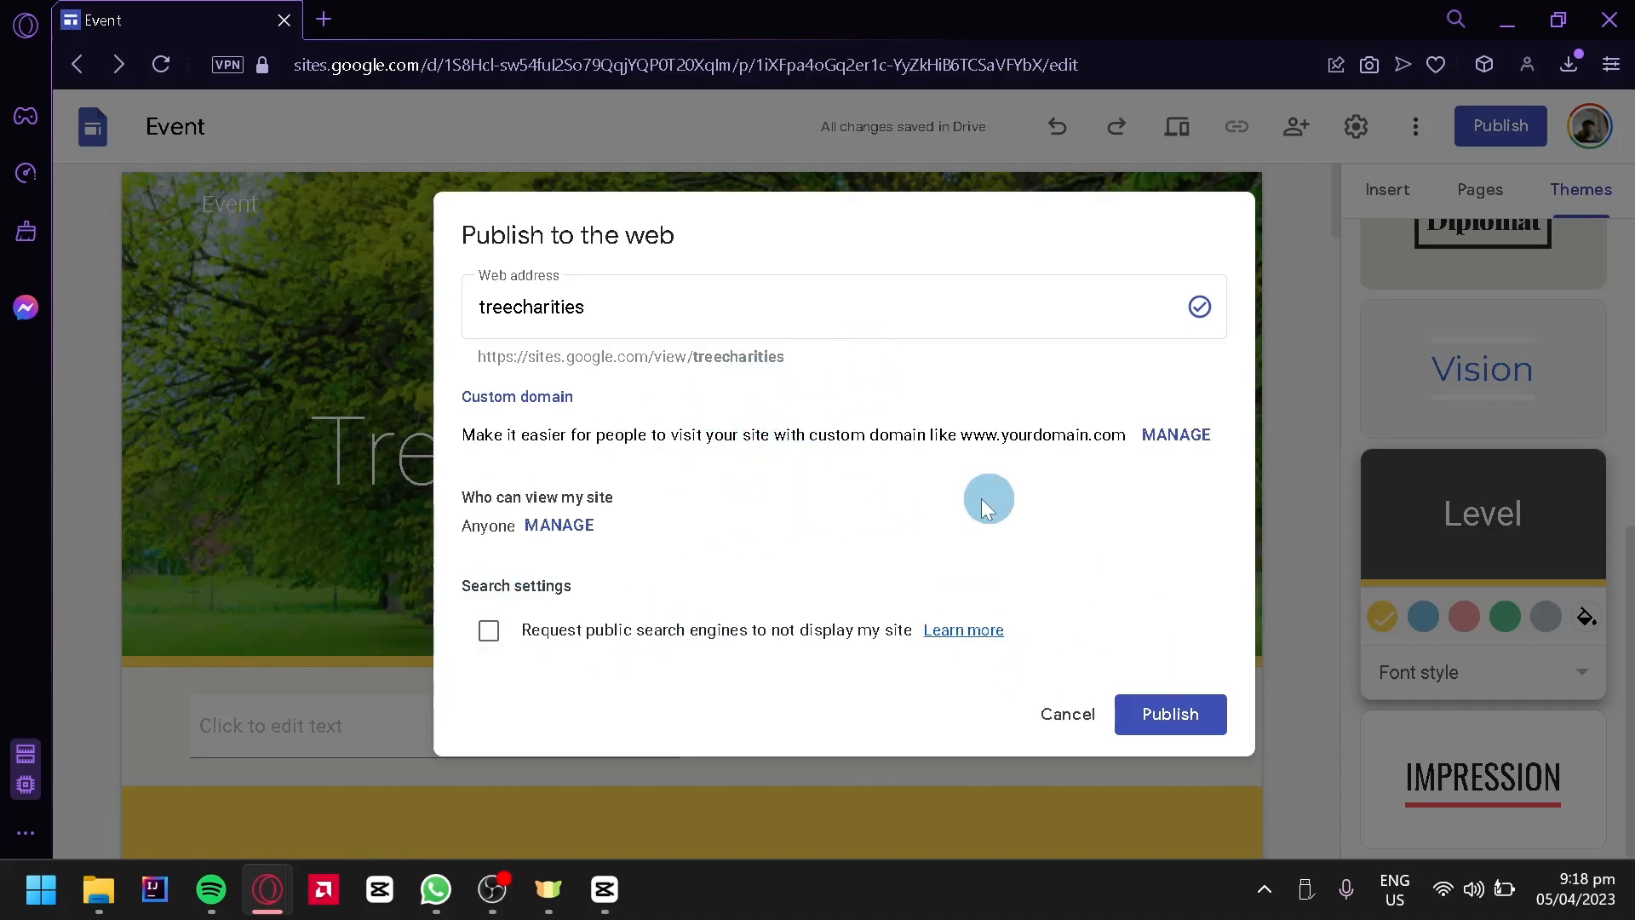
click(1170, 734)
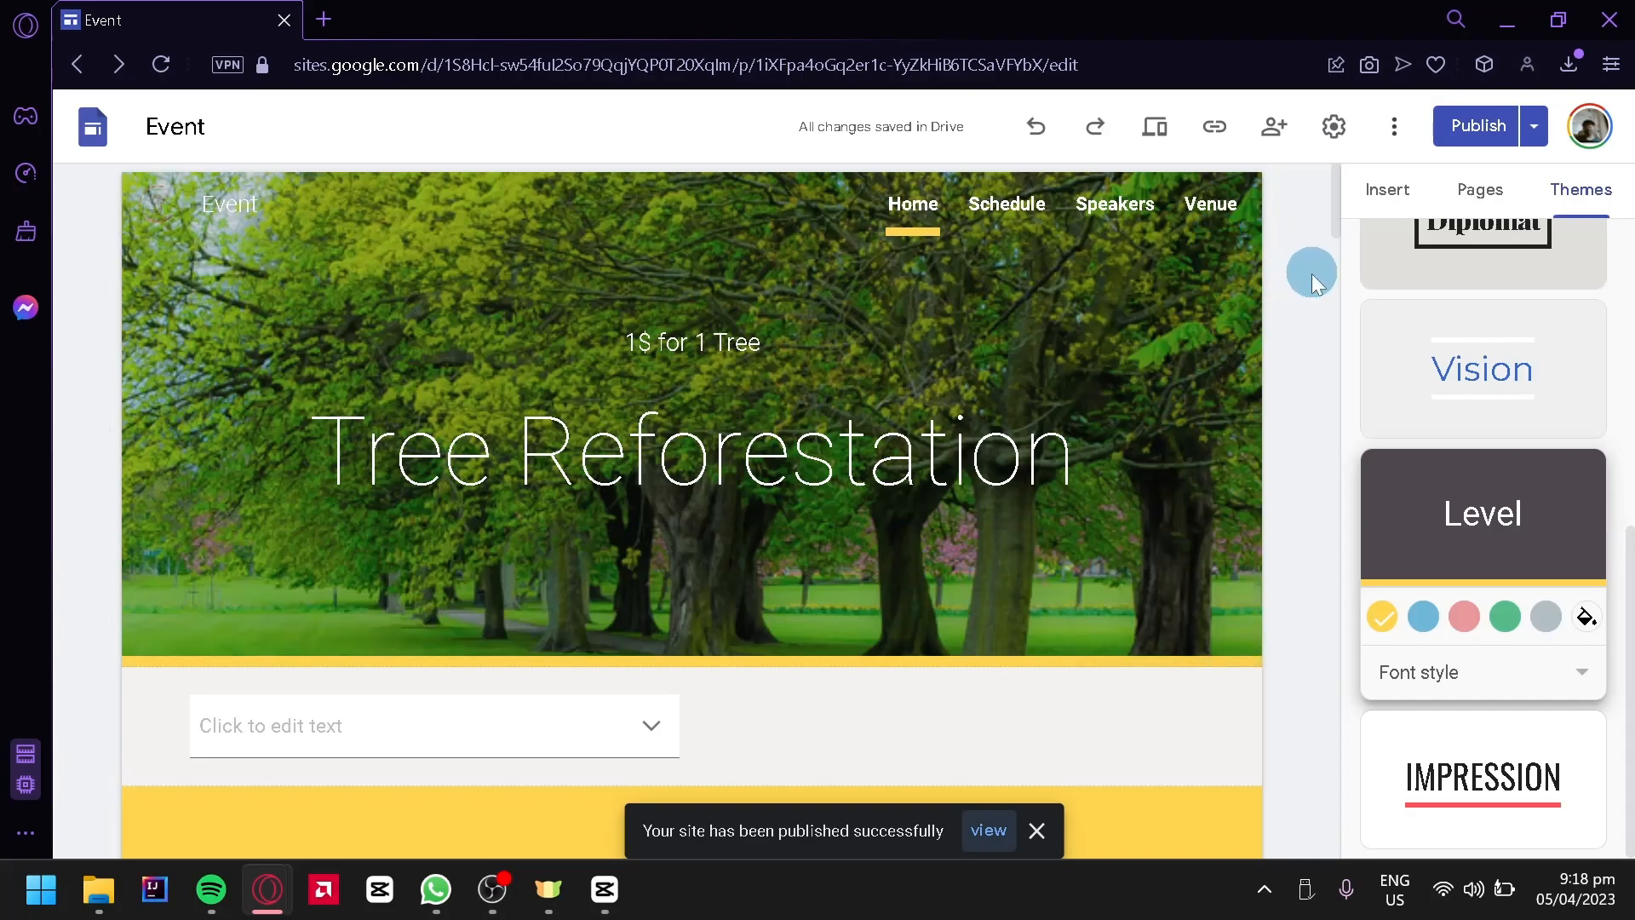
Open the published site from the publishing options
click(1537, 135)
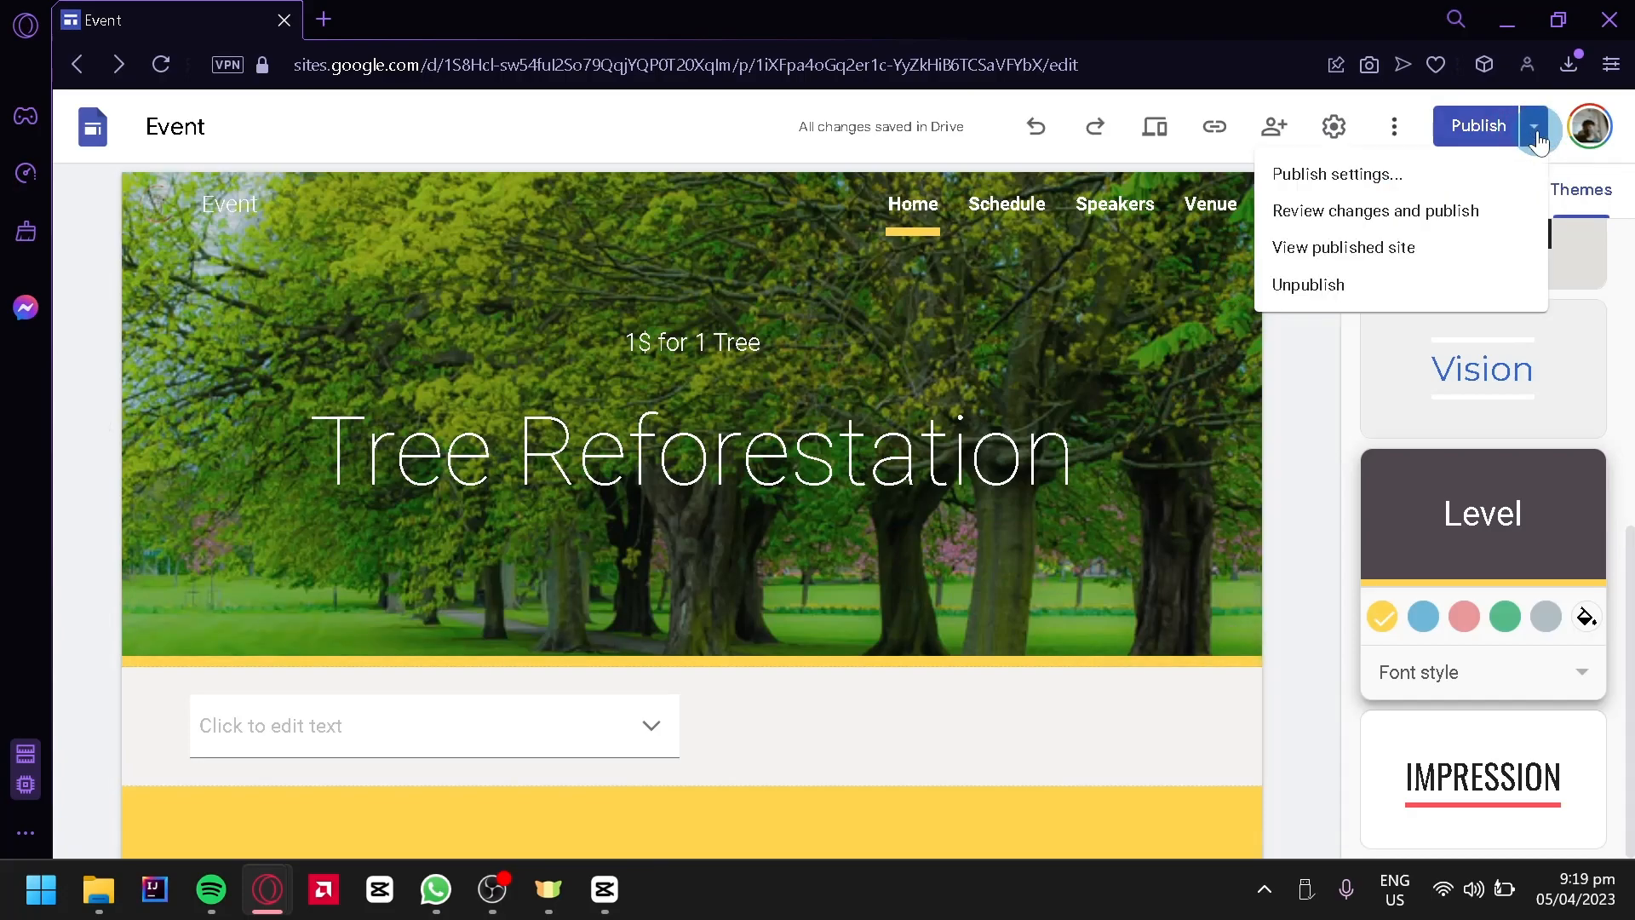
click(1397, 255)
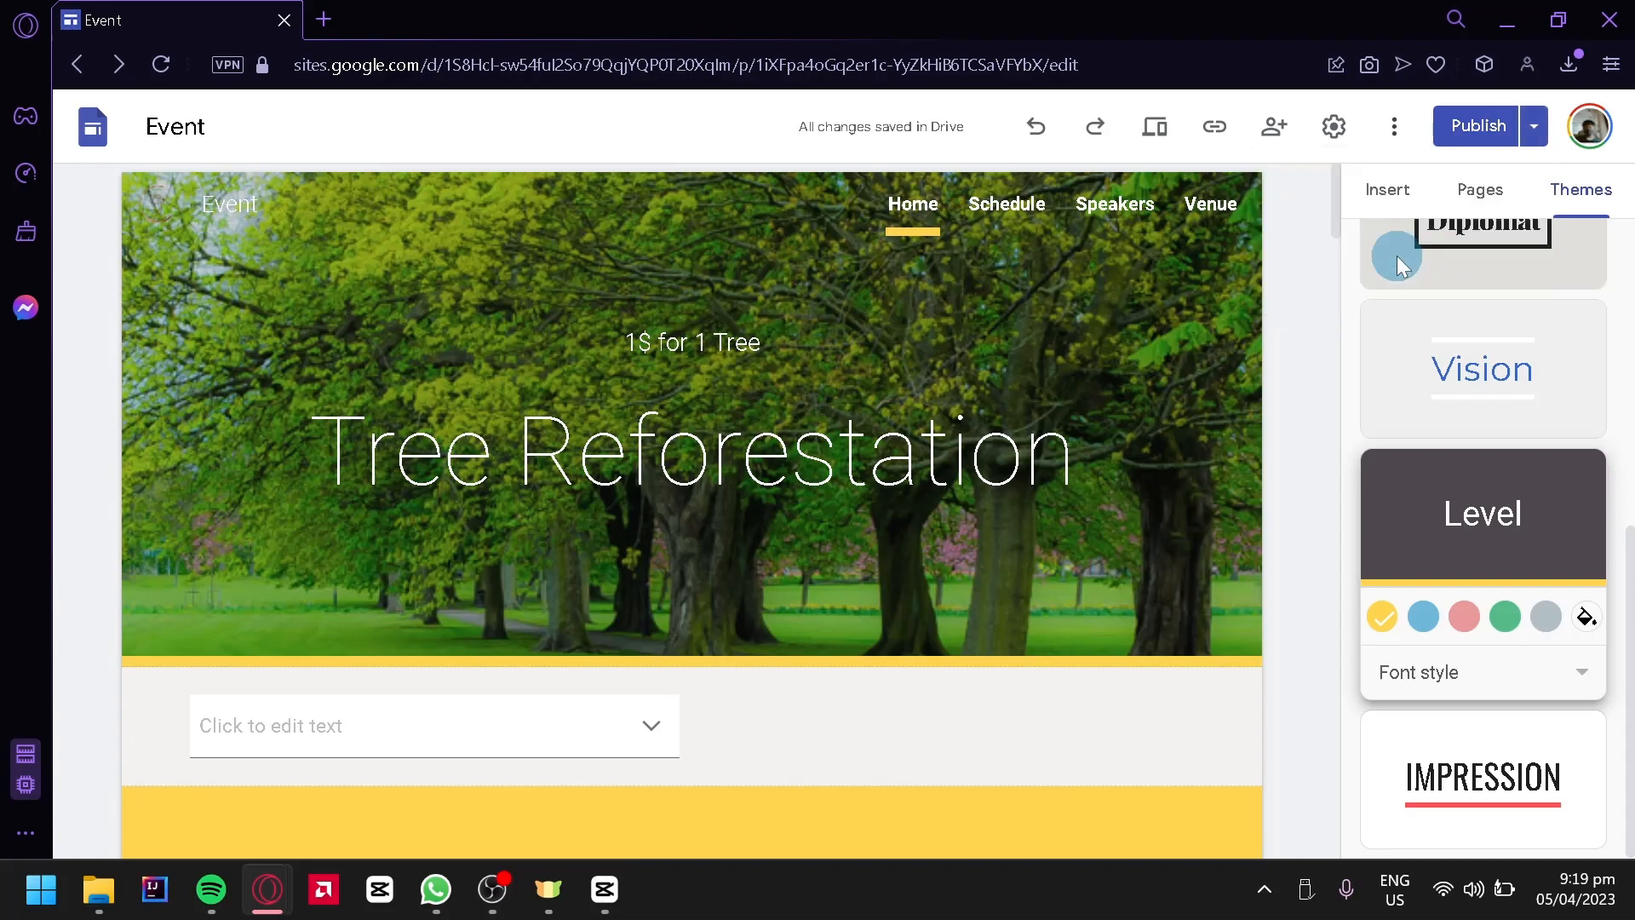
click(1533, 130)
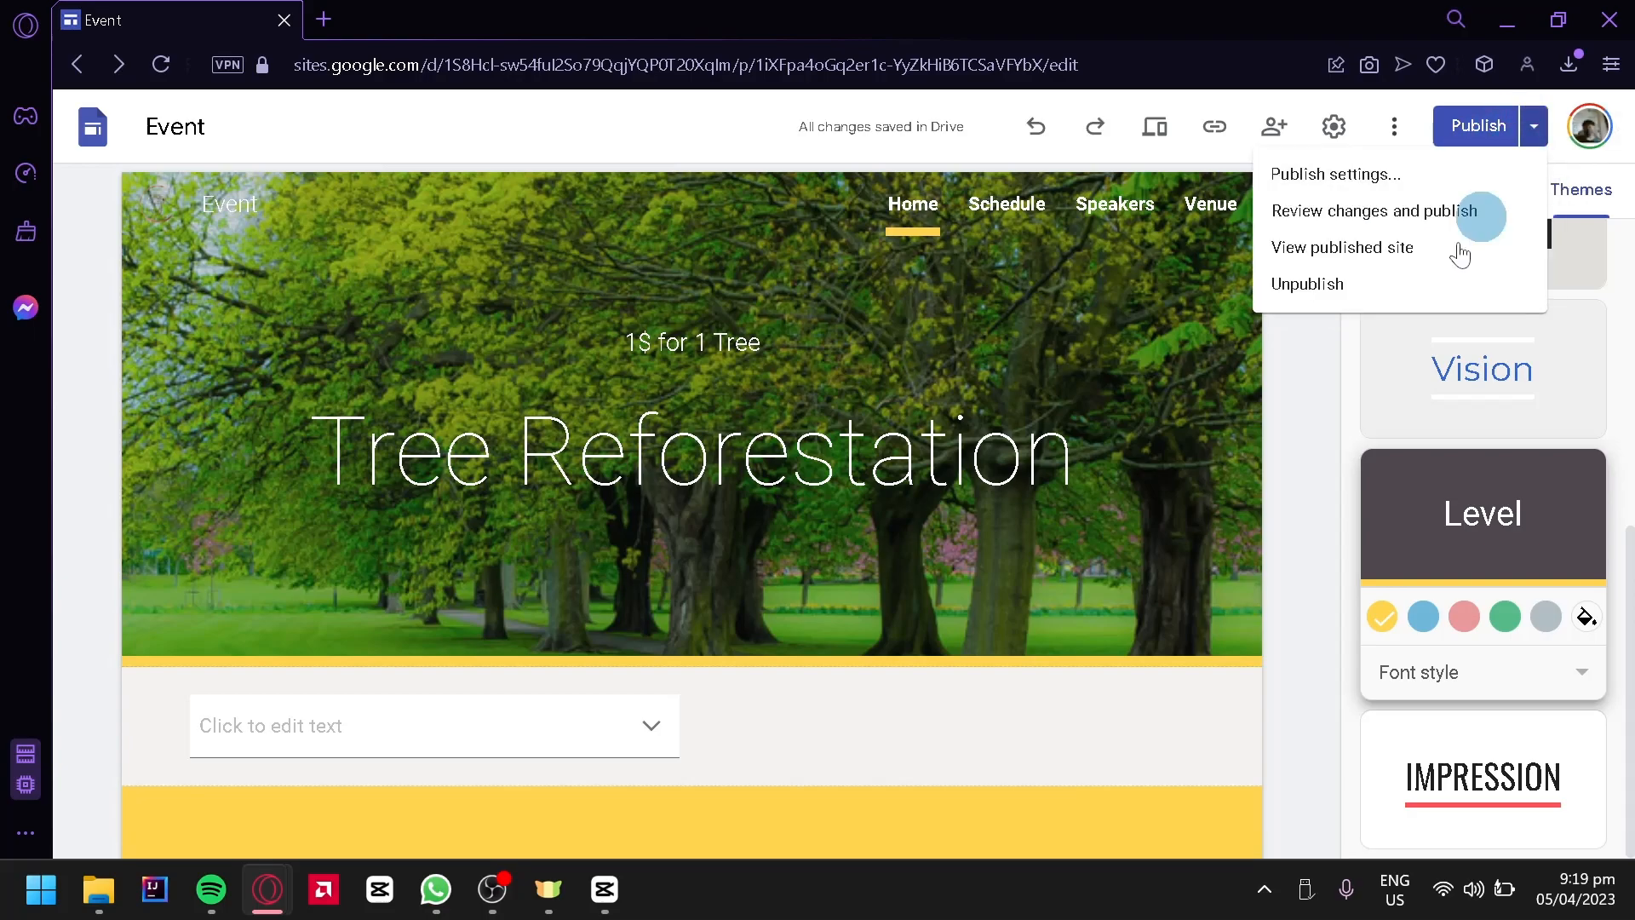
click(1401, 254)
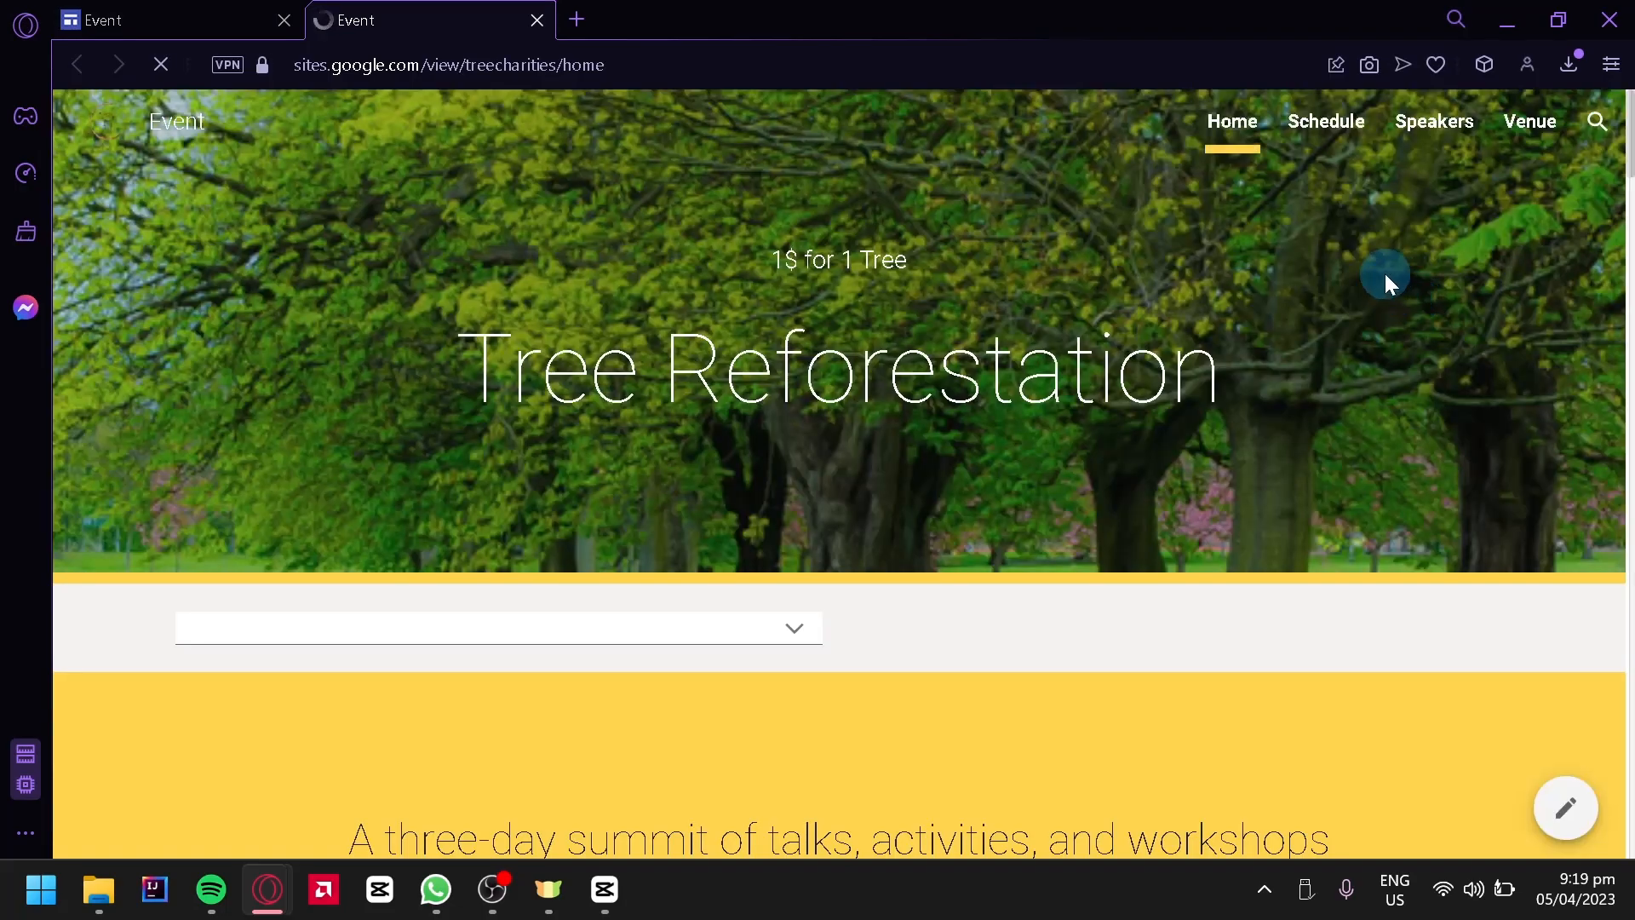
Test expanding and collapsing the group below the header on the live Home page and review the page's content
scroll(1043, 347, down, 2)
click(781, 478)
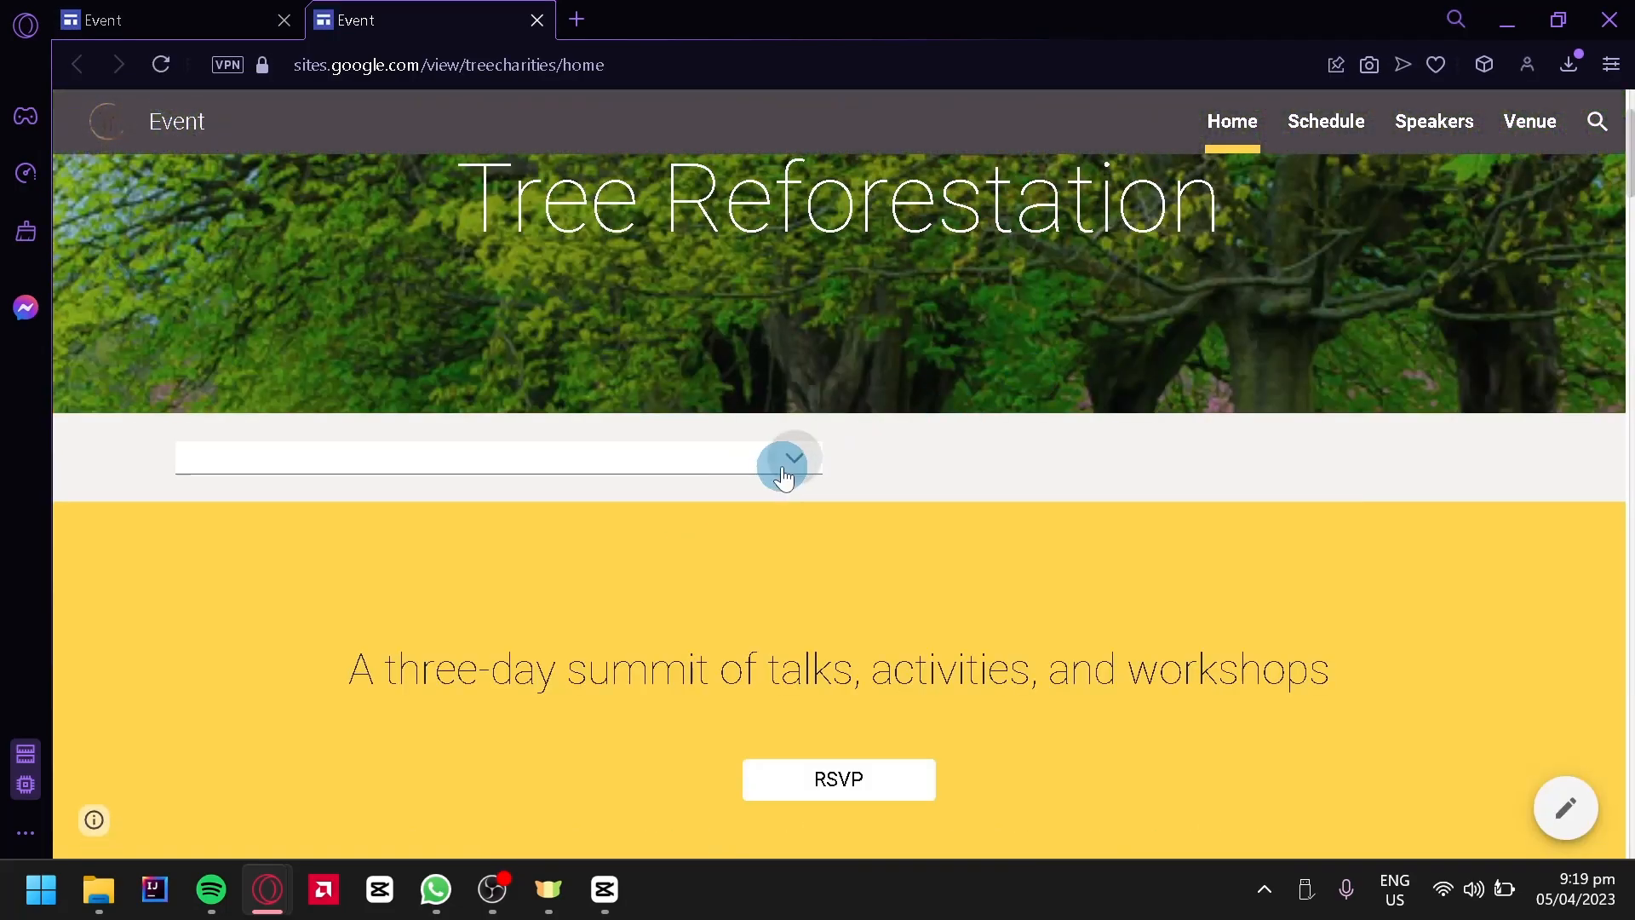
click(782, 479)
click(783, 480)
click(783, 480)
scroll(1030, 415, down, 4)
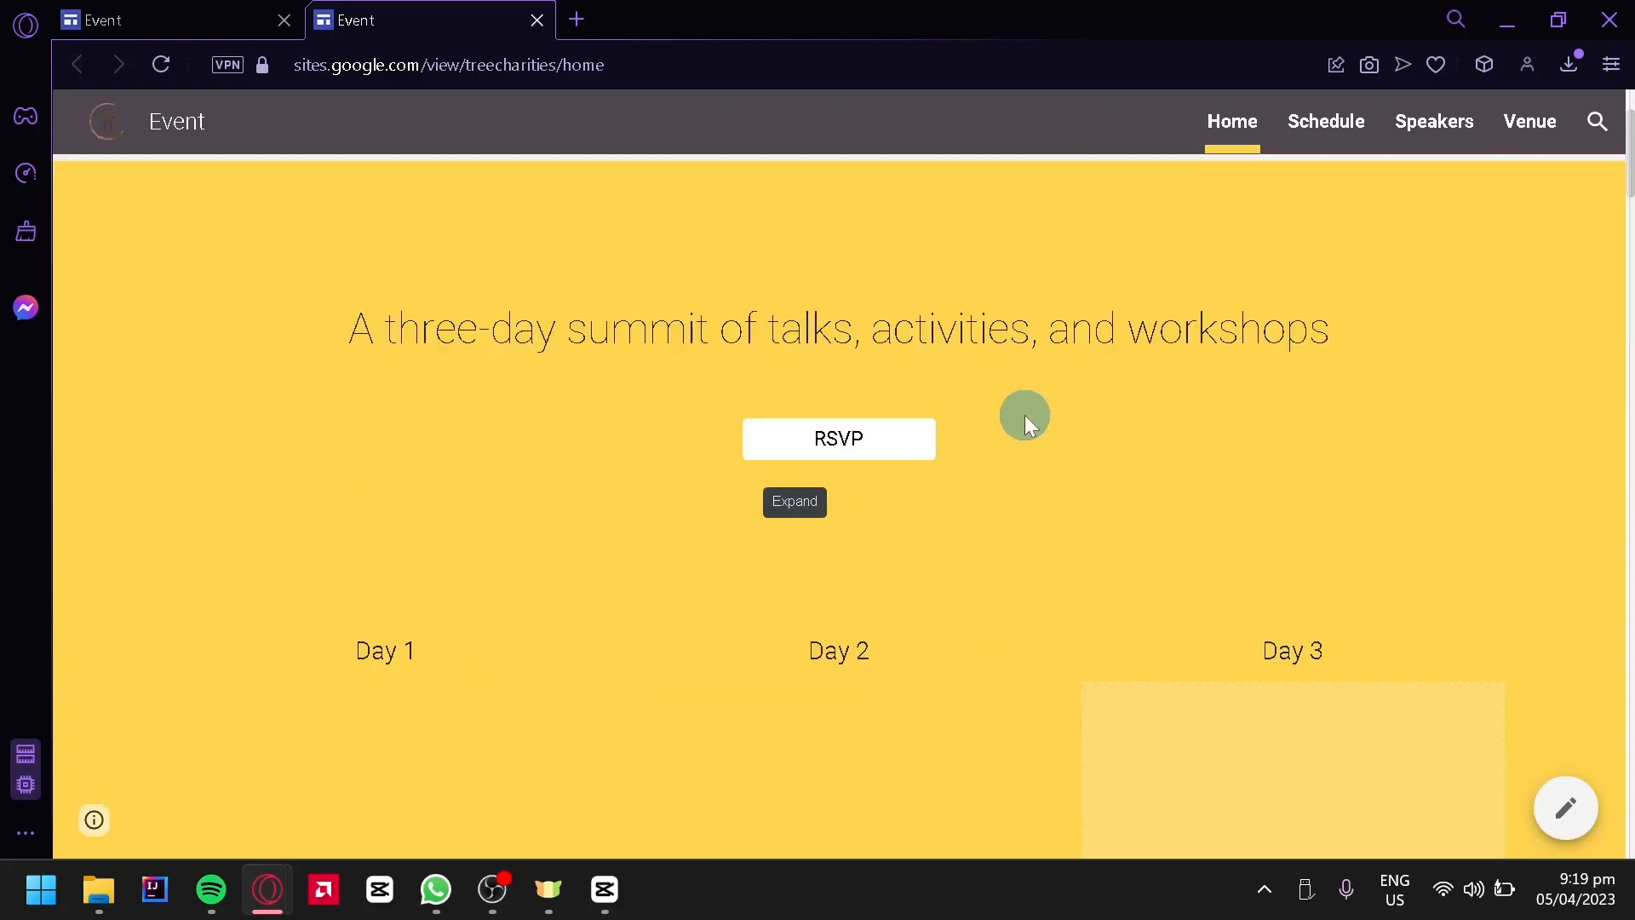
scroll(1025, 415, up, 6)
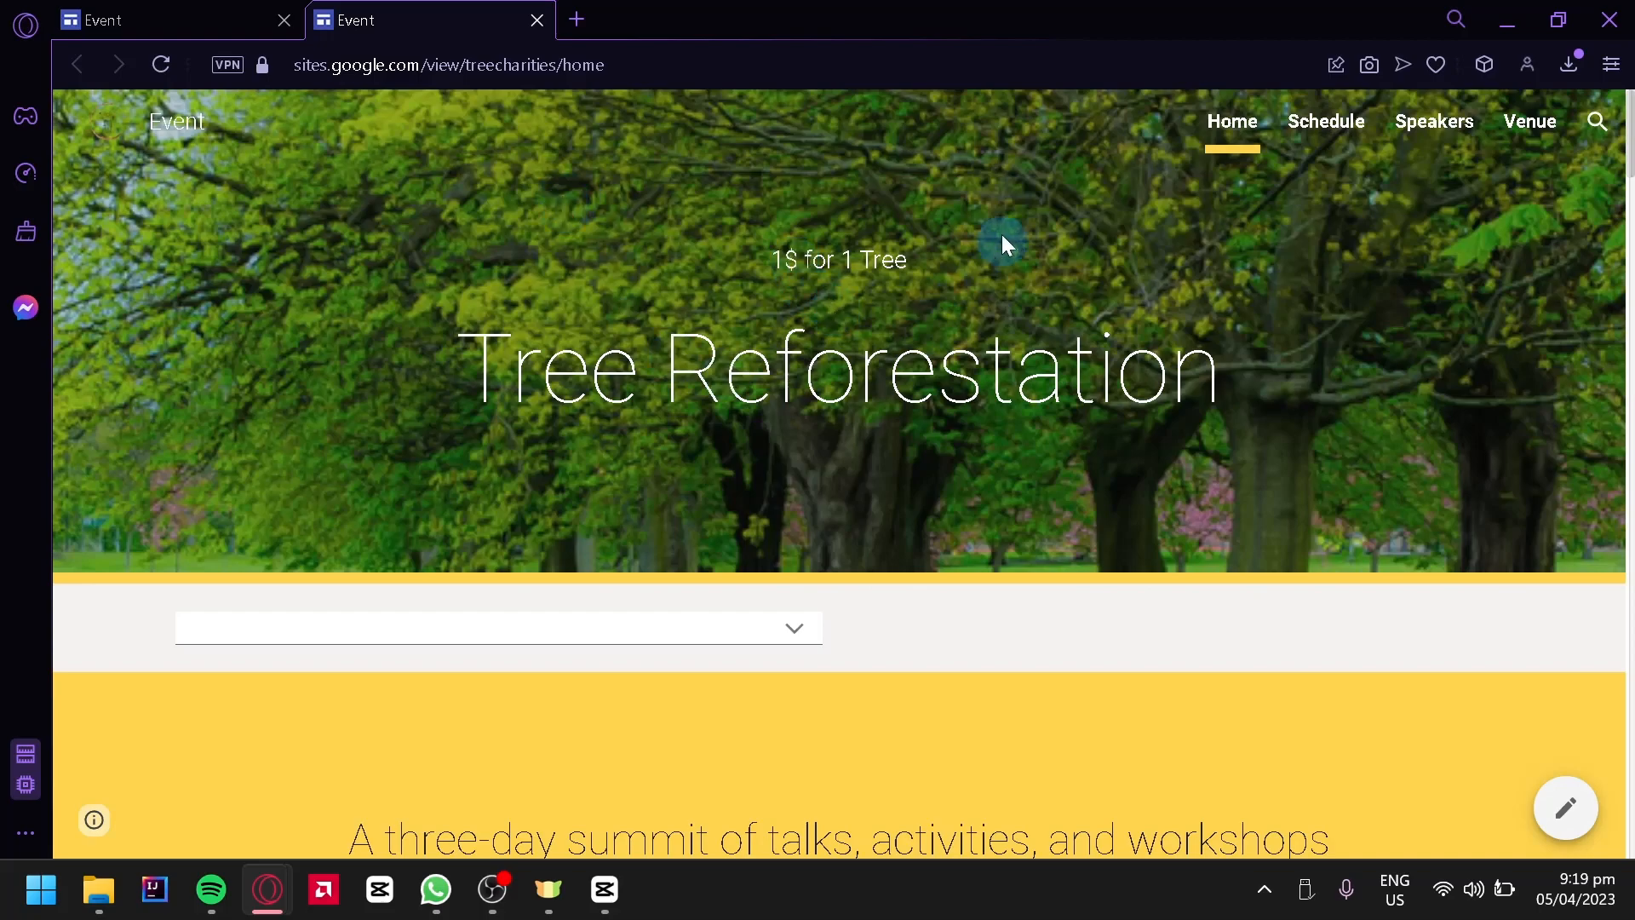